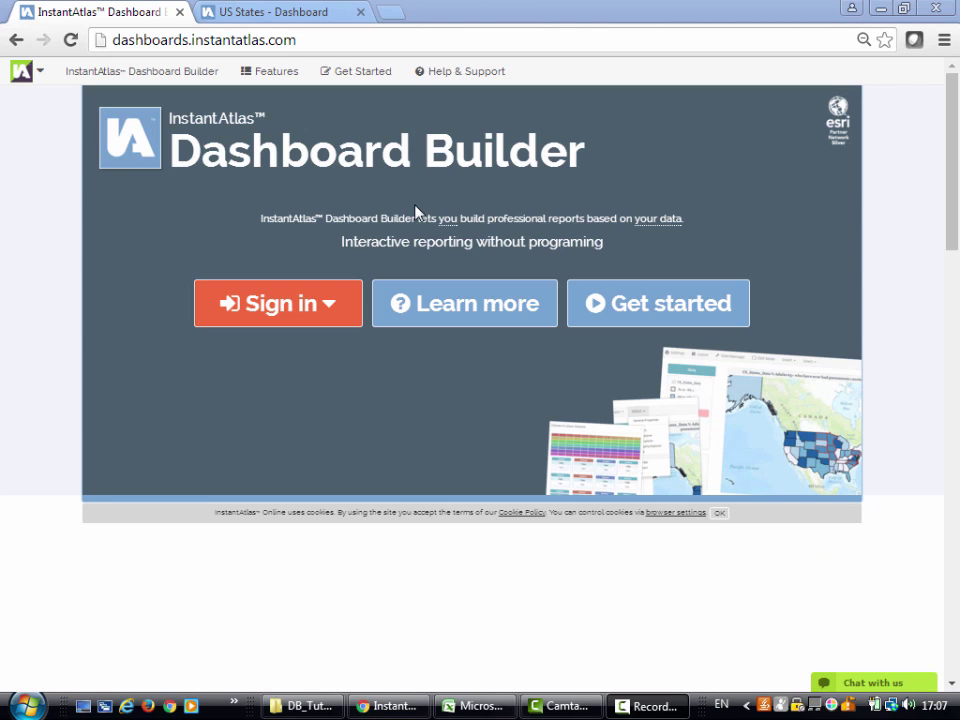
- Open the US States dashboard and display its Health indicator Percentage of people with Diabetes
click(312, 18)
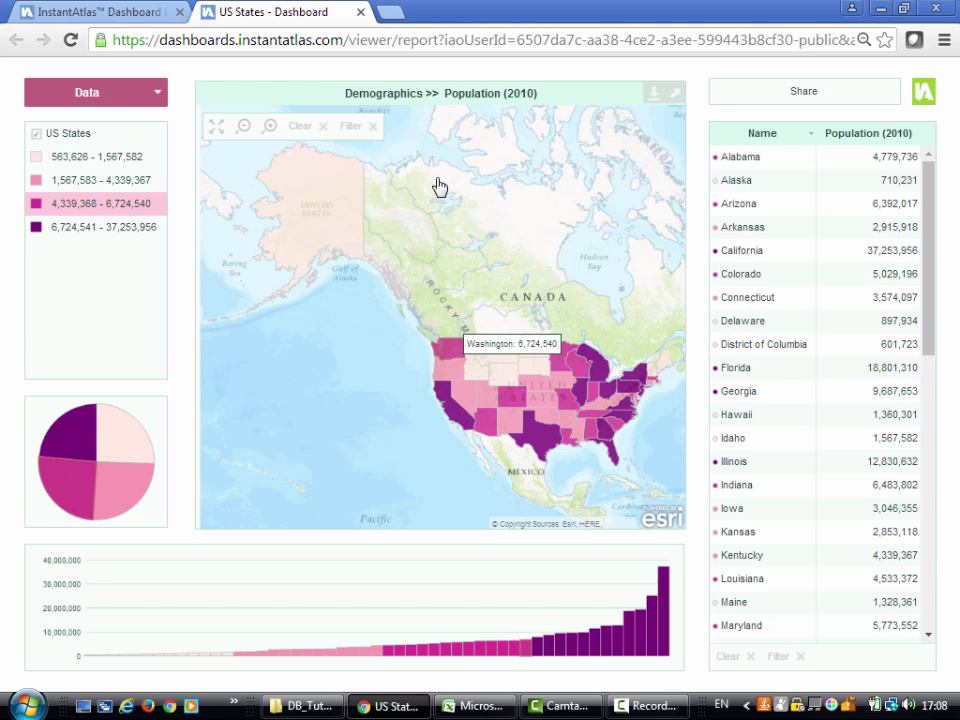
click(225, 206)
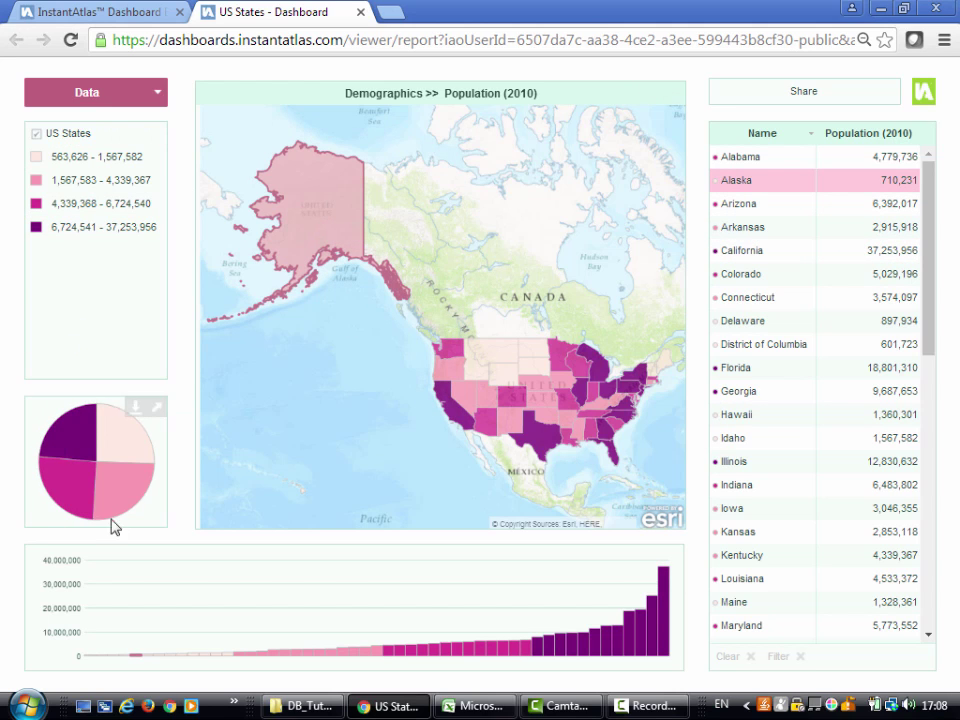
click(518, 679)
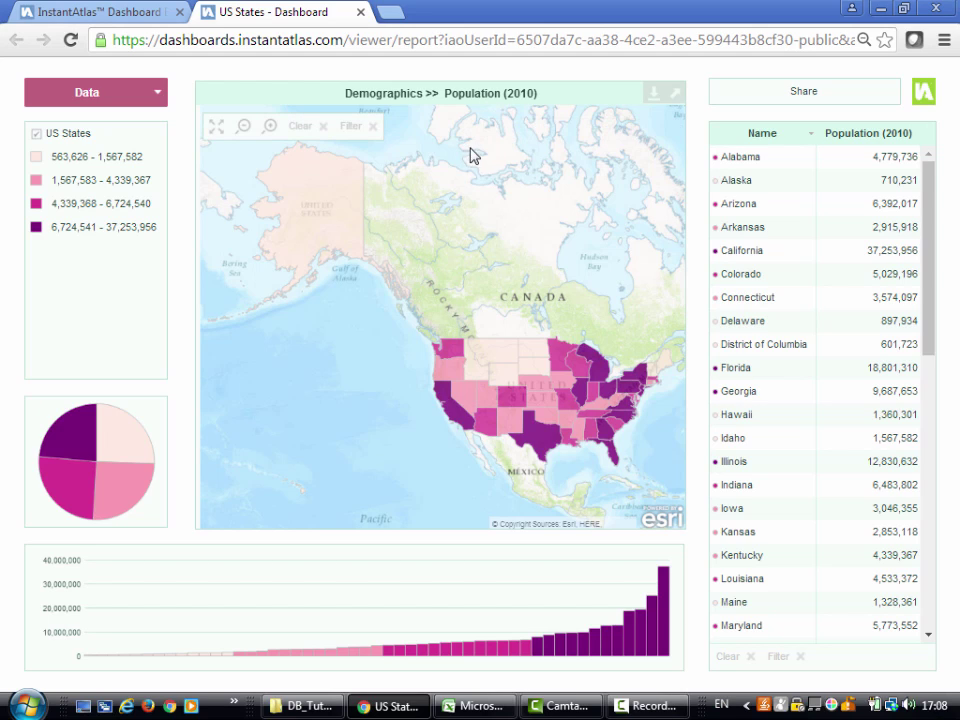
click(128, 96)
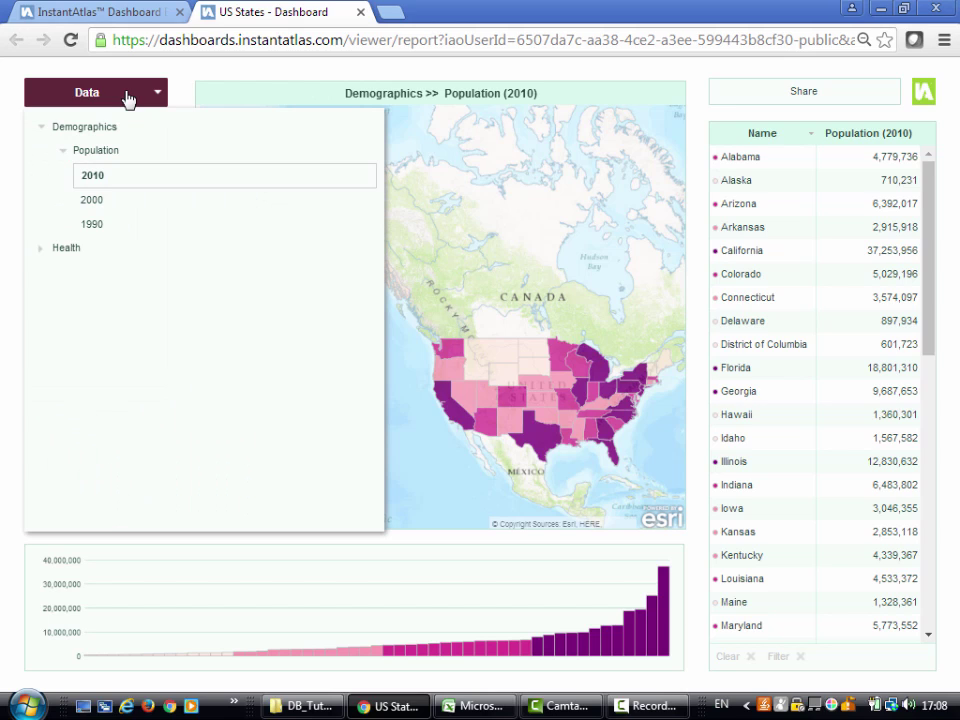
click(82, 249)
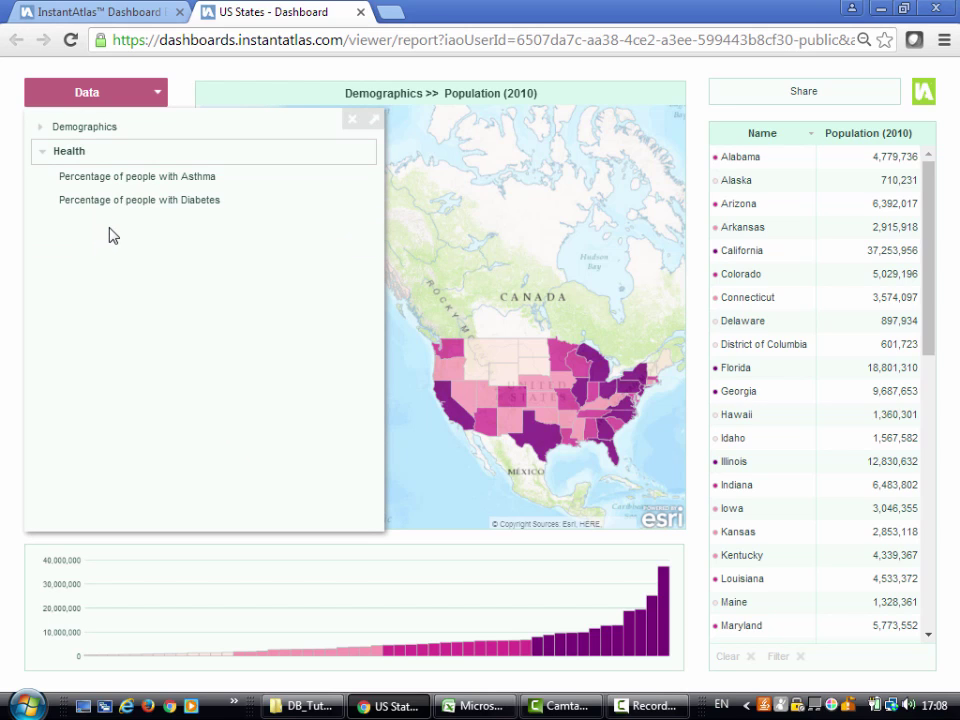
click(131, 205)
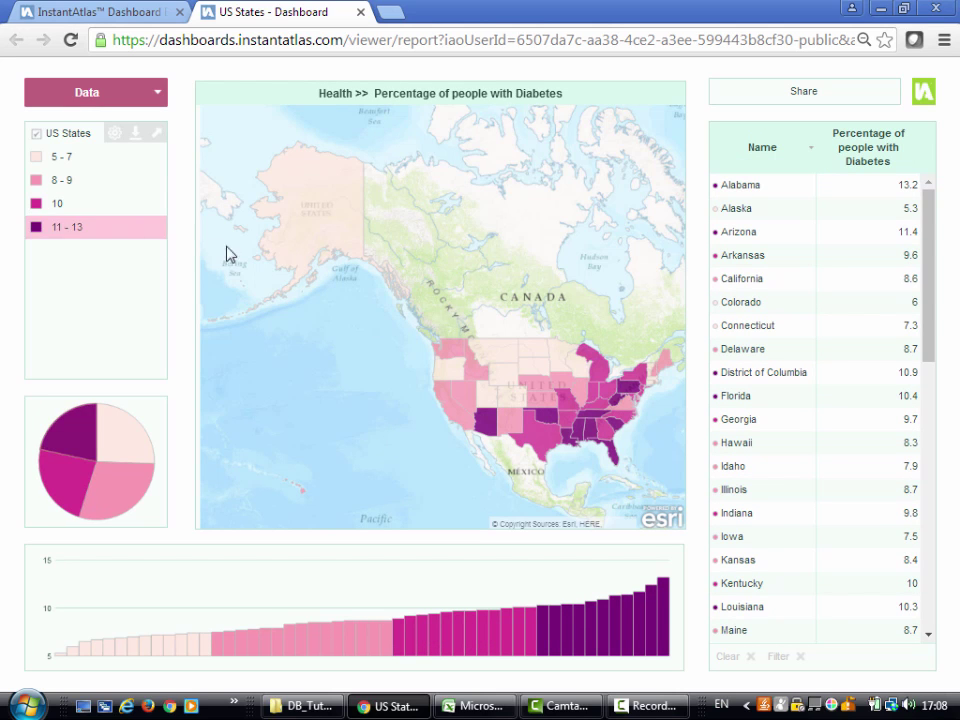
- Select Arizona on the dashboard map, clear that selection, and zoom to Florida from the data table
click(262, 228)
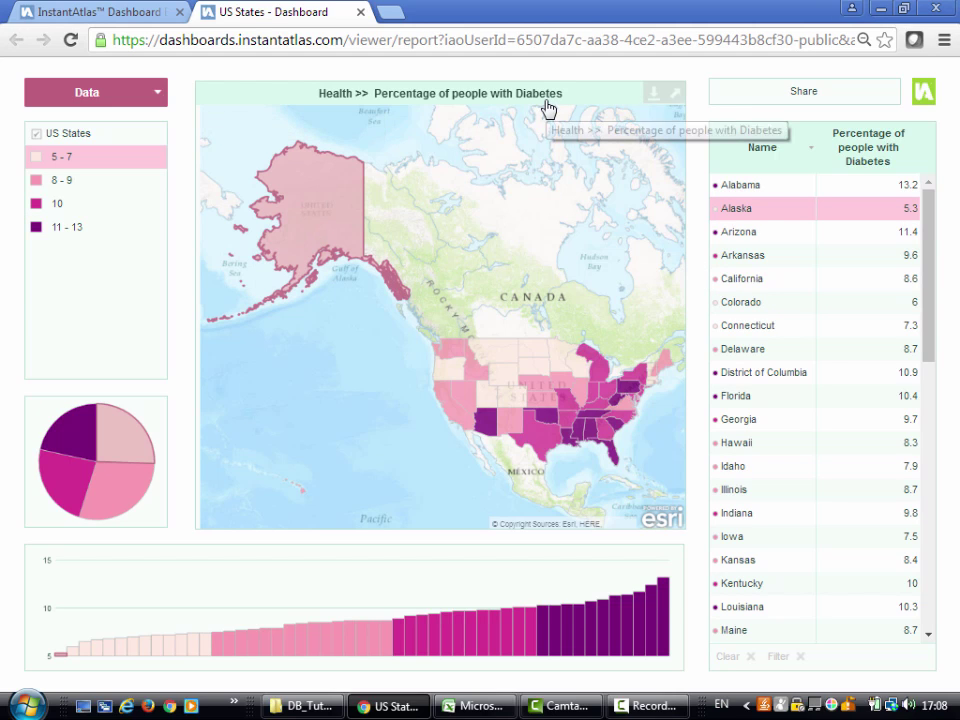
click(479, 433)
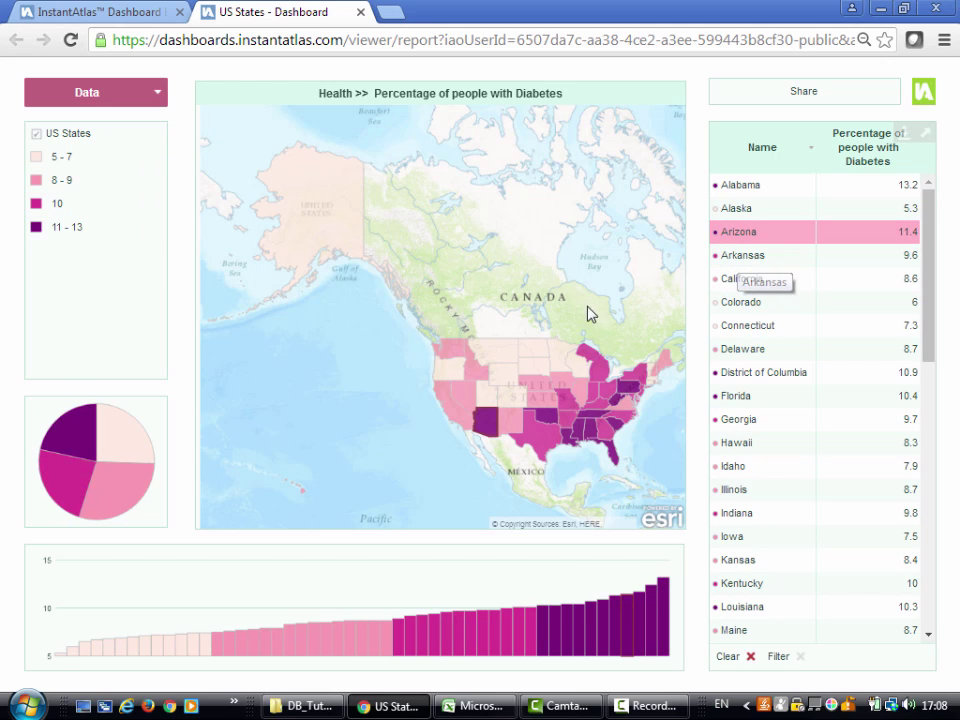
click(299, 128)
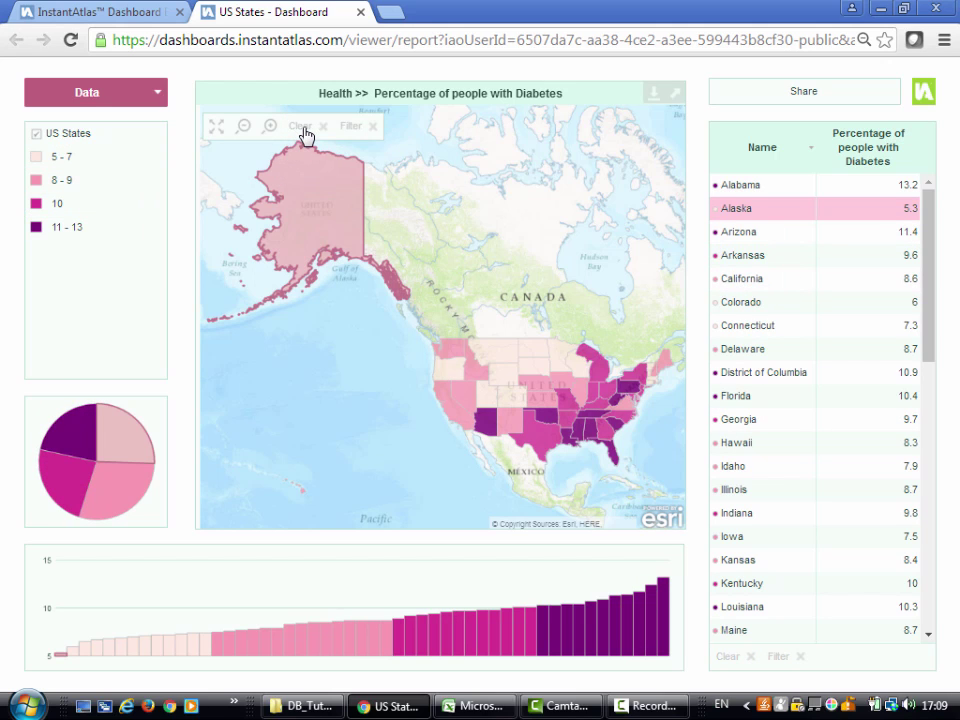
click(744, 401)
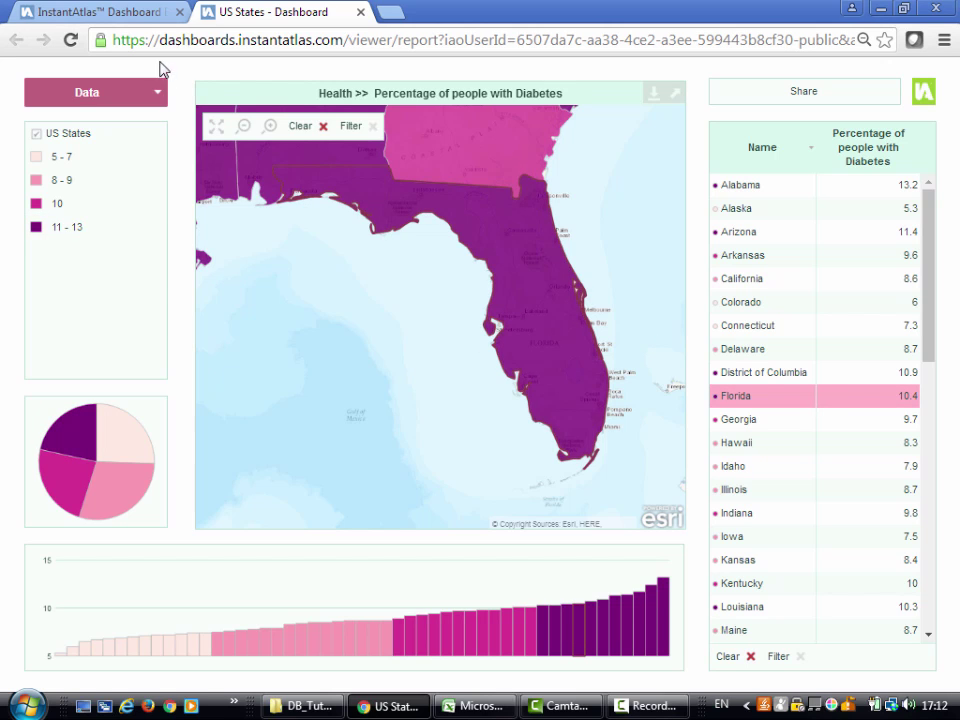
- Return to the InstantAtlas site, sign in with the saved e-mail account and open Dashboard Builder
click(128, 21)
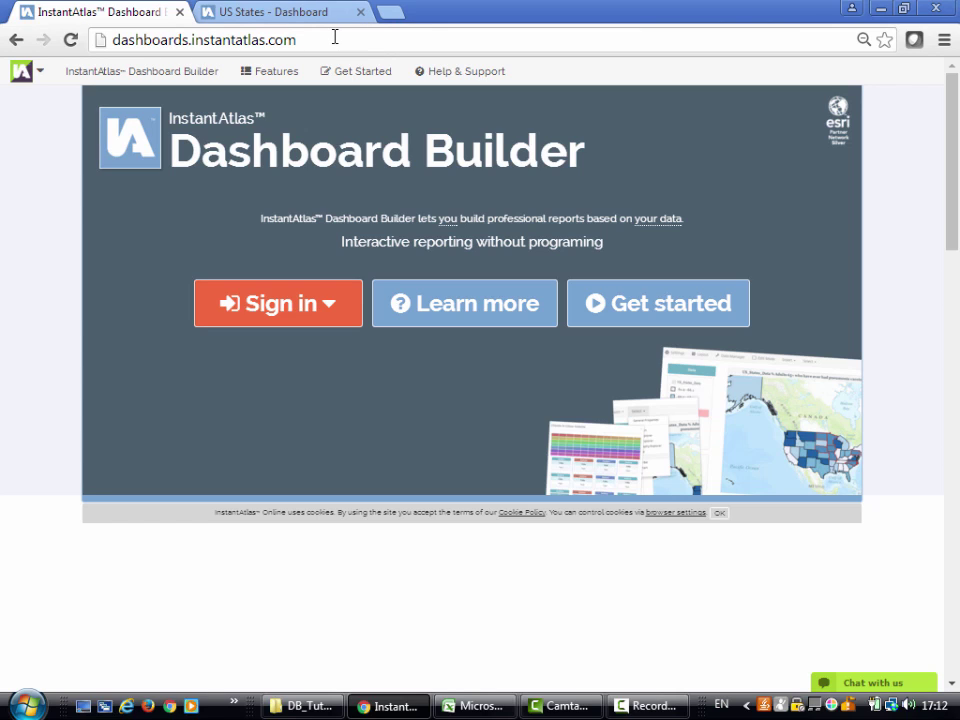
click(313, 311)
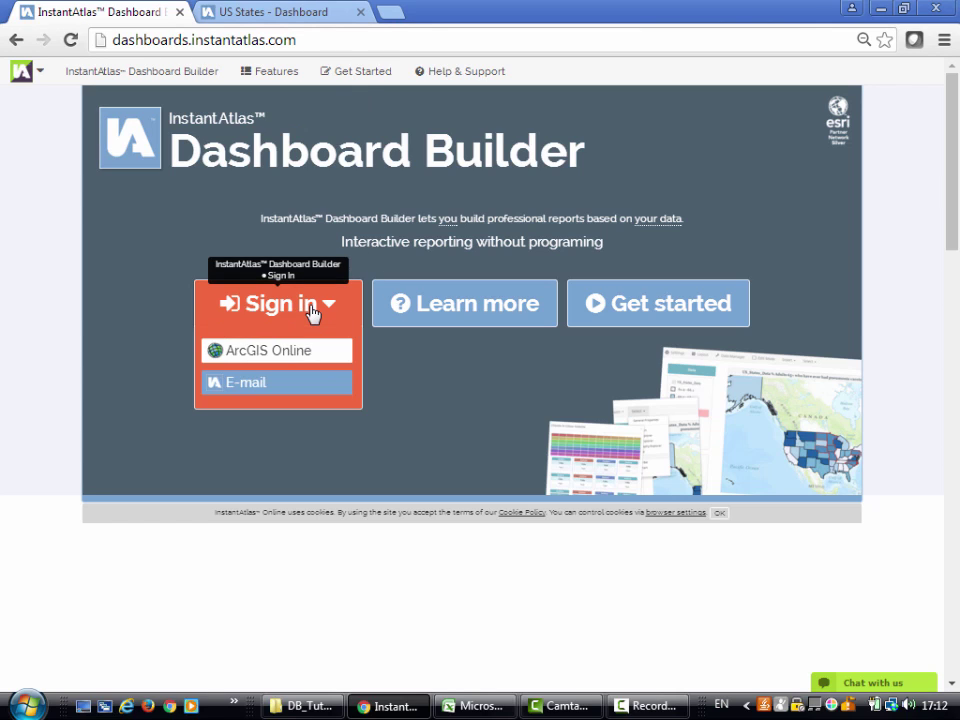
click(307, 392)
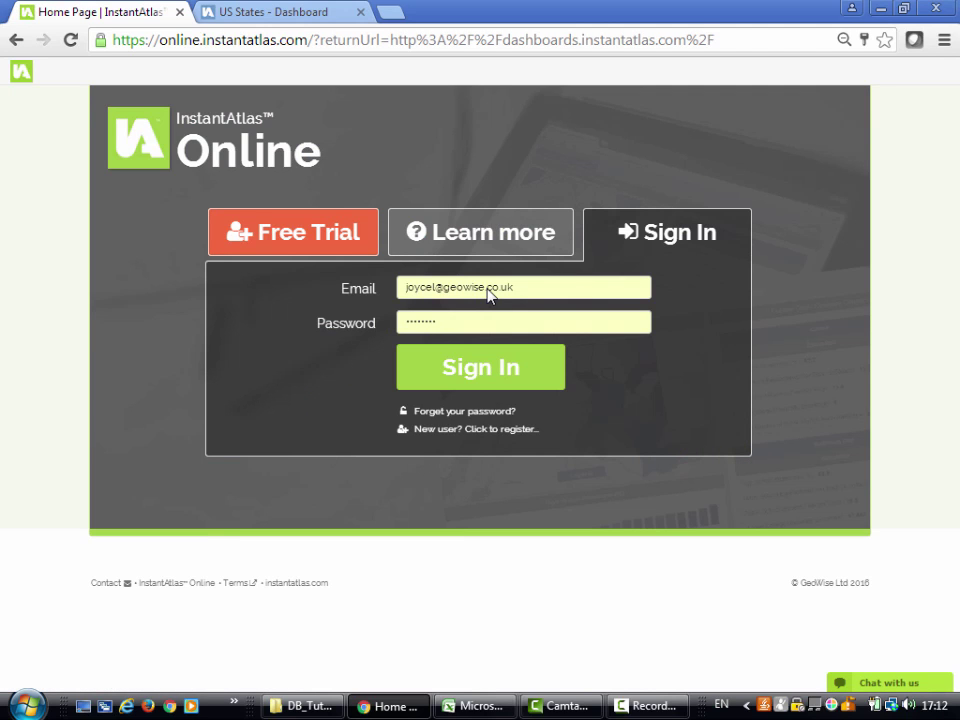
click(463, 370)
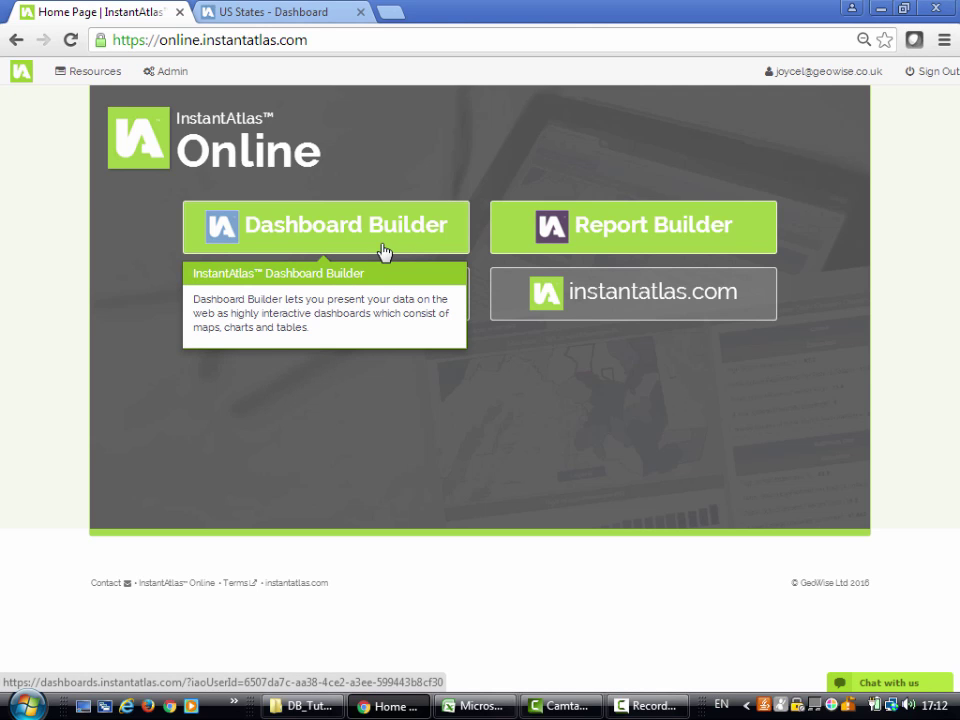
click(384, 252)
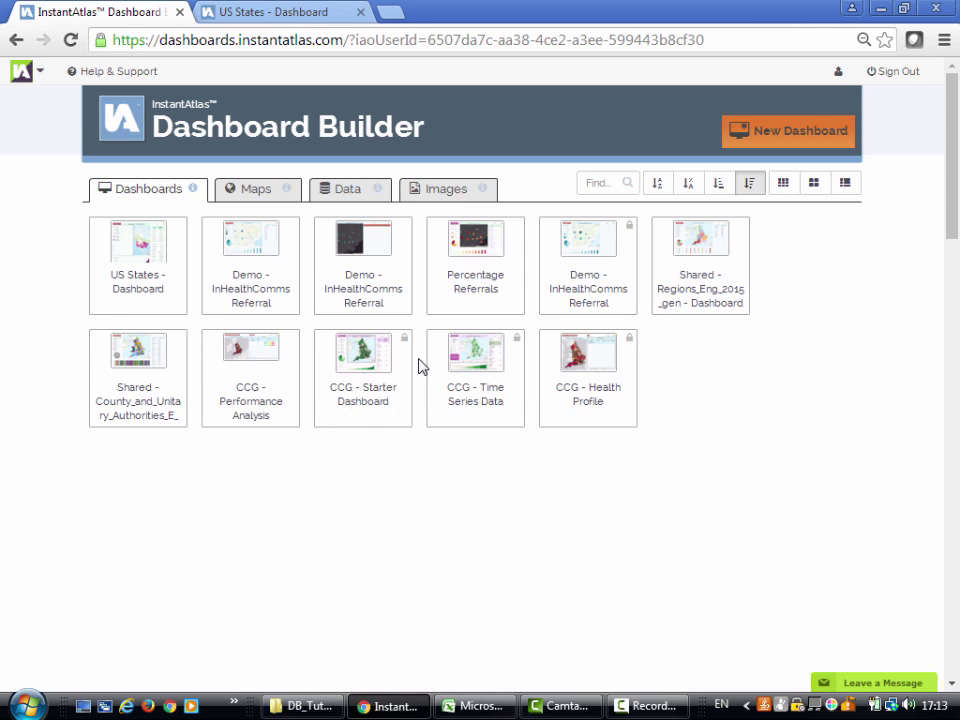
- Look through the account's uploaded maps, data files and images in Dashboard Builder
click(253, 192)
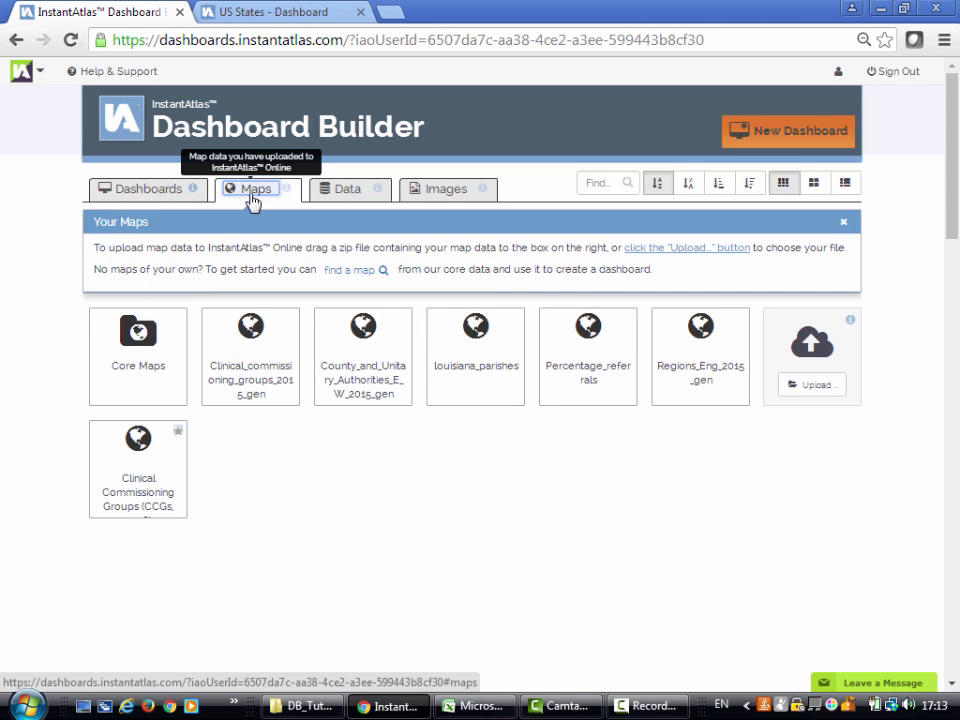
mouse_move(503, 318)
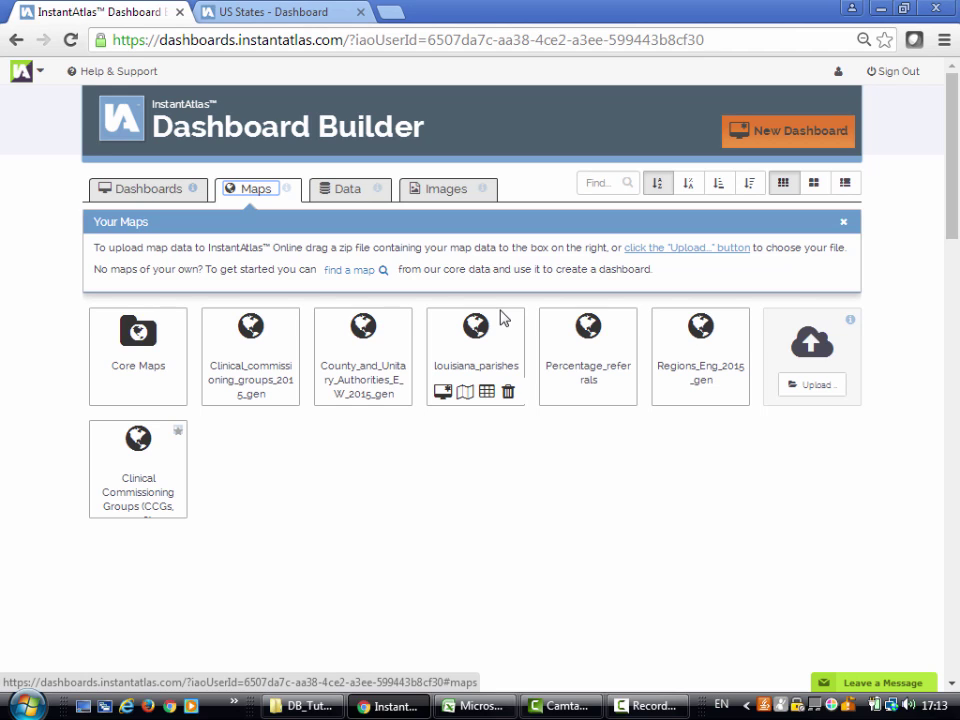
mouse_move(554, 398)
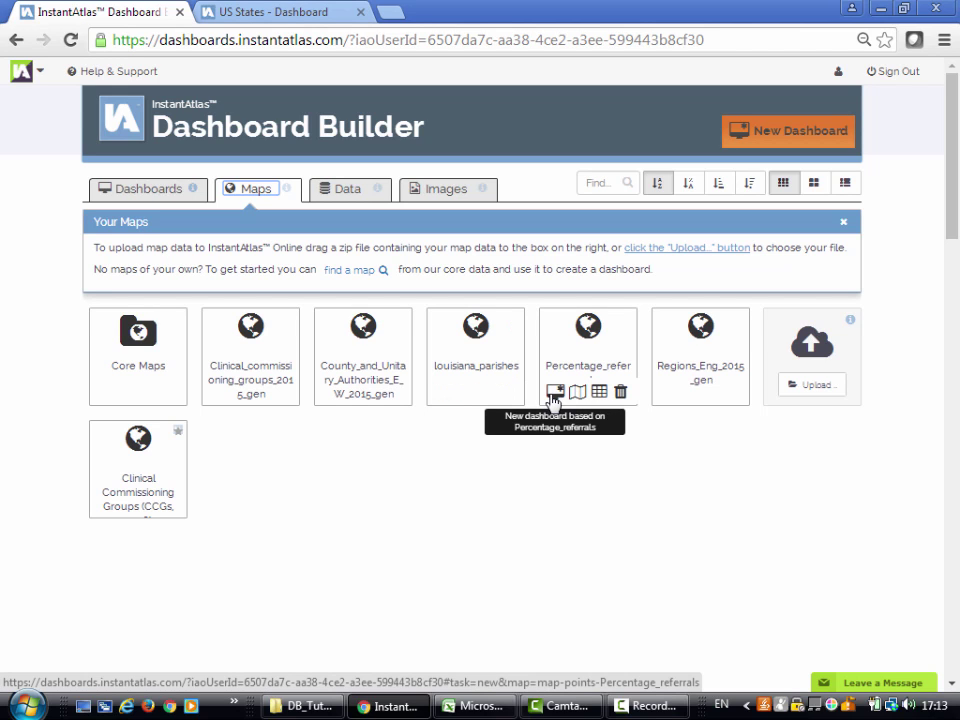
click(336, 201)
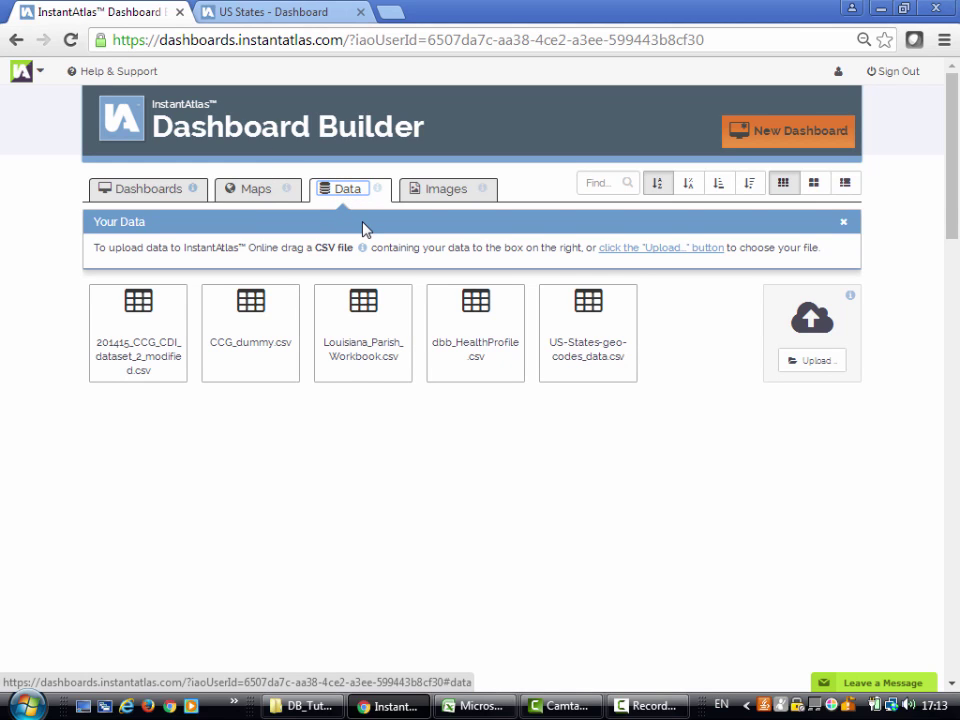
mouse_move(381, 364)
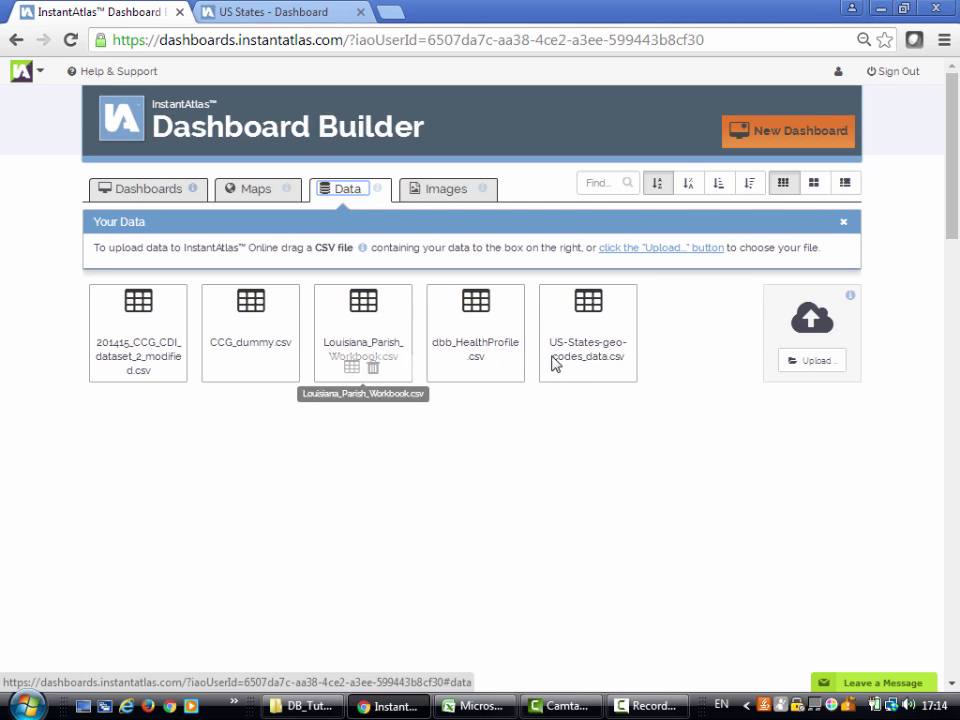
click(437, 199)
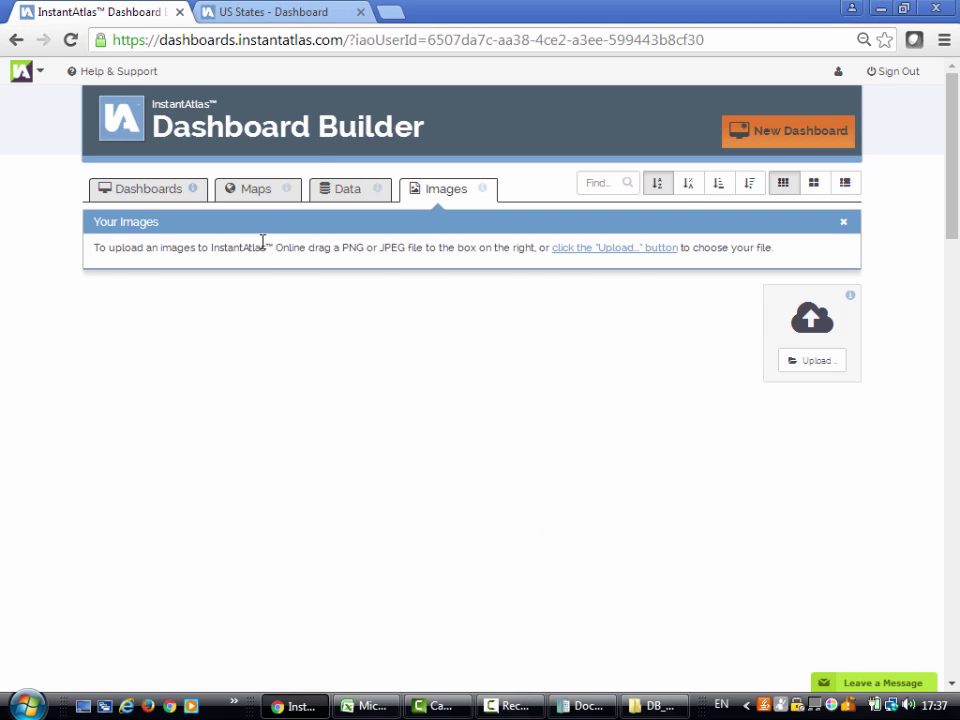
- Examine the InstantAtlas core maps and the UK Maps folder, and close both folders again
click(265, 196)
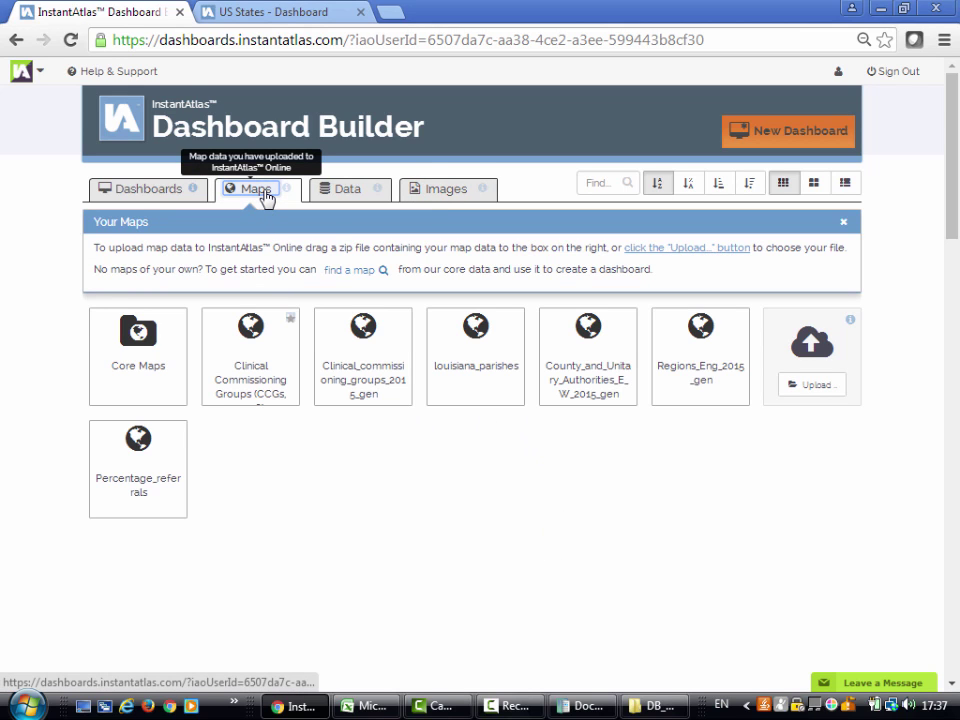
click(147, 365)
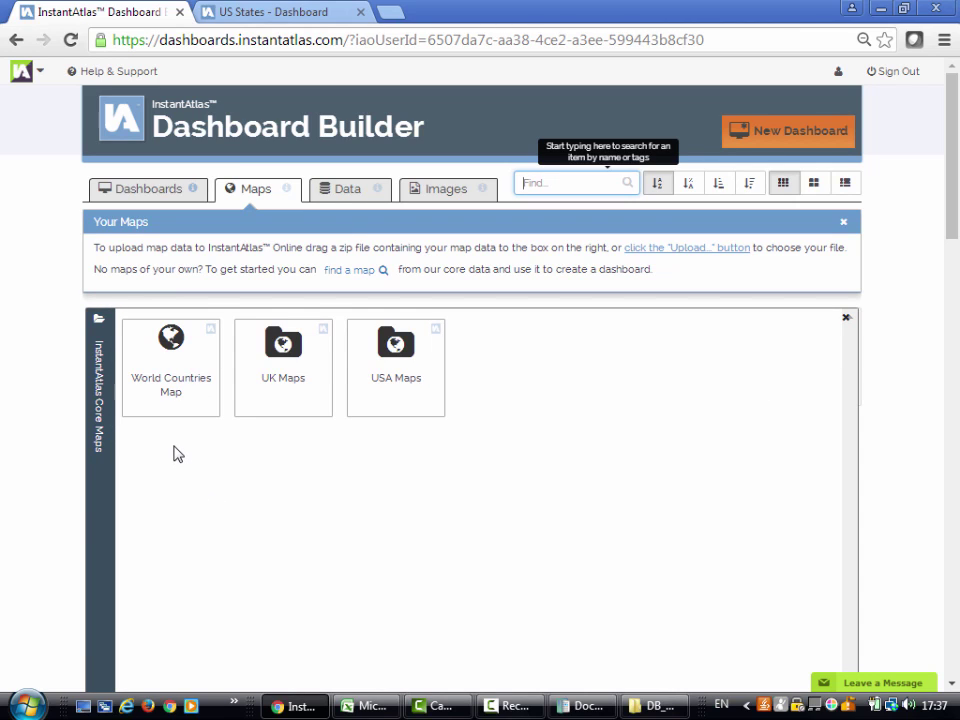
click(281, 360)
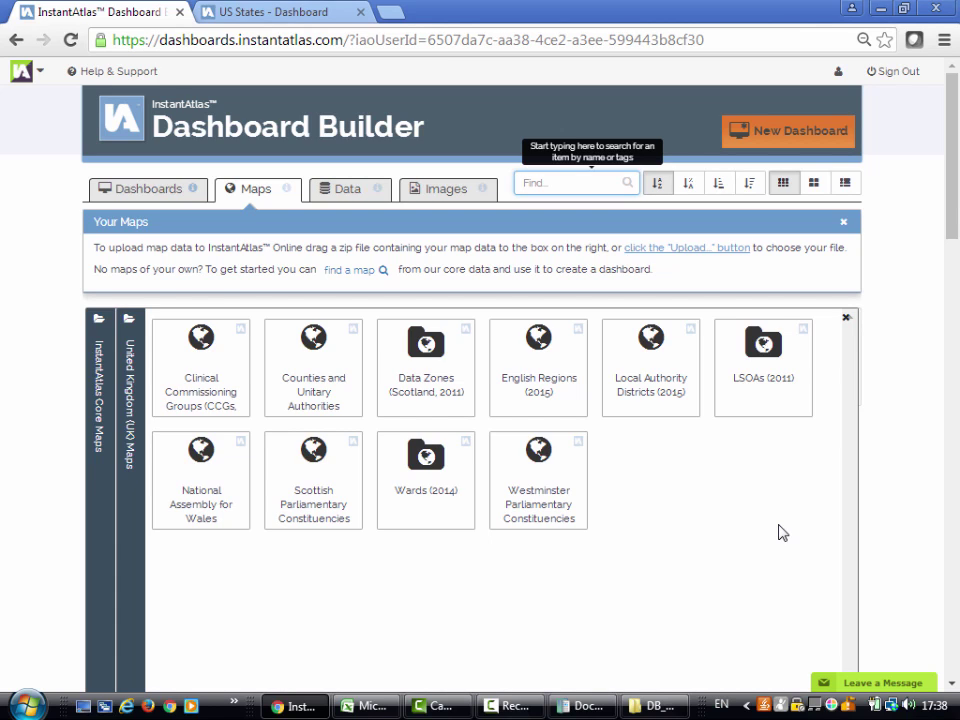
click(846, 319)
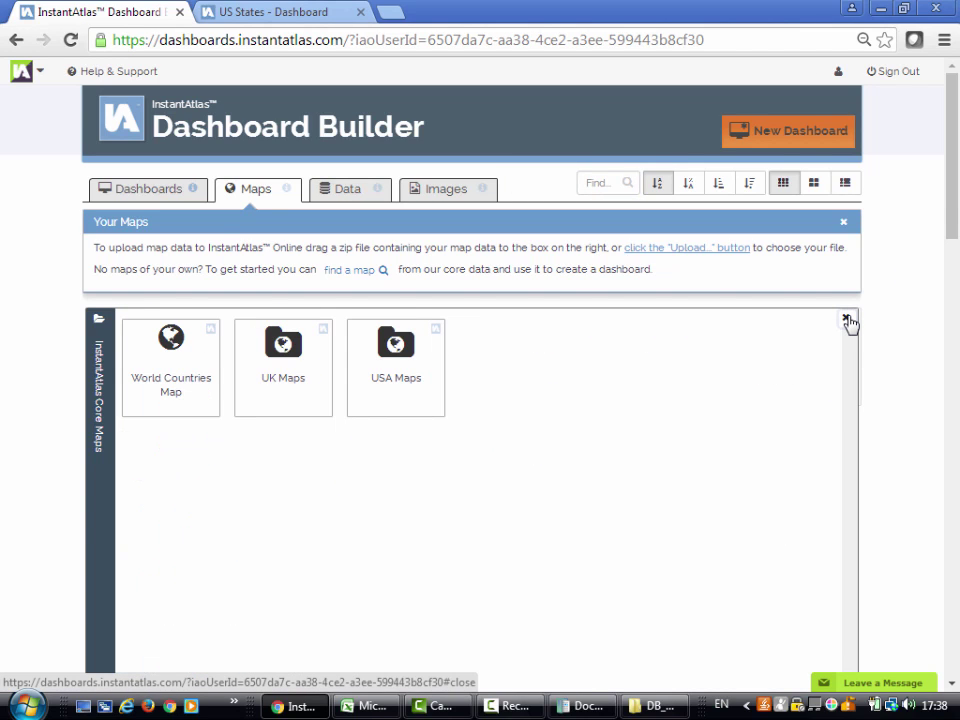
click(846, 319)
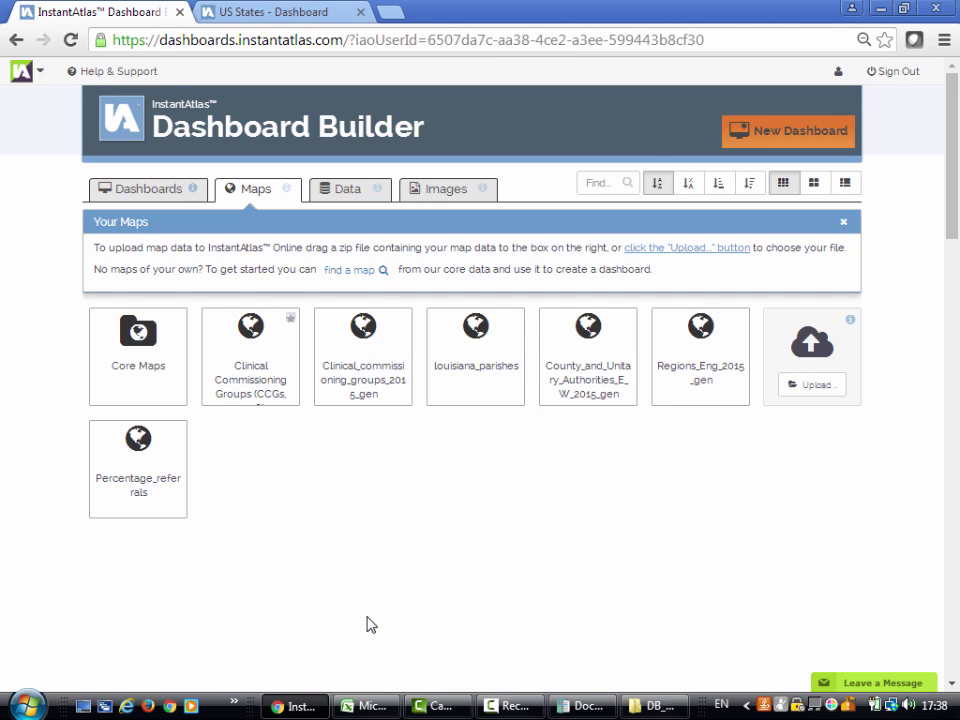
- Compress the louisiana_parishes .dbf, .prj, .shp and .shx files in the DB_Tutorial folder into a zip file
click(655, 705)
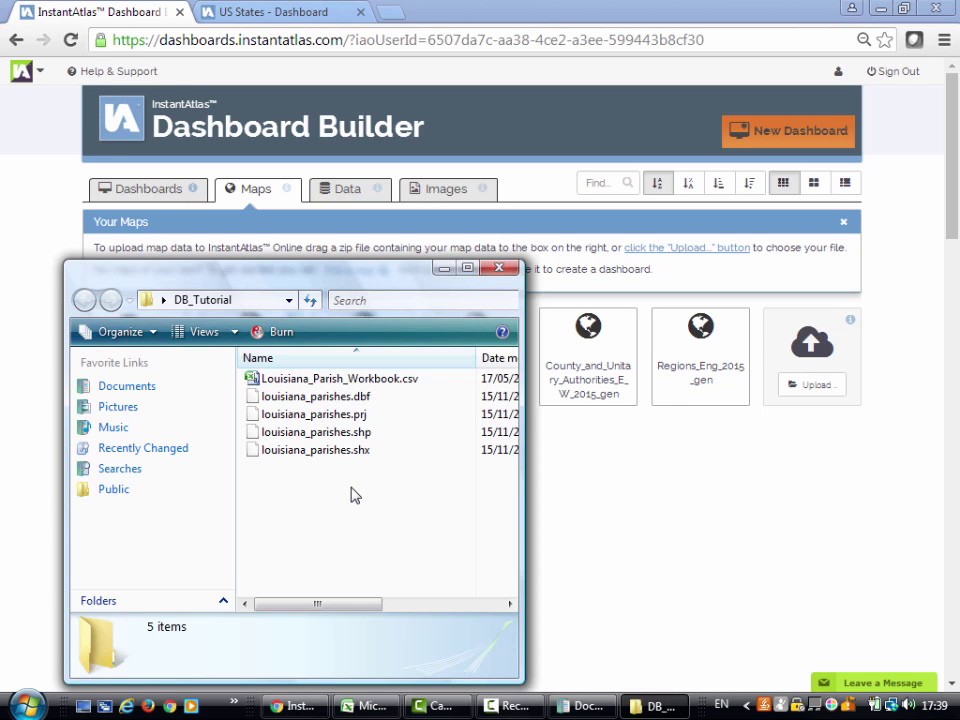
click(320, 398)
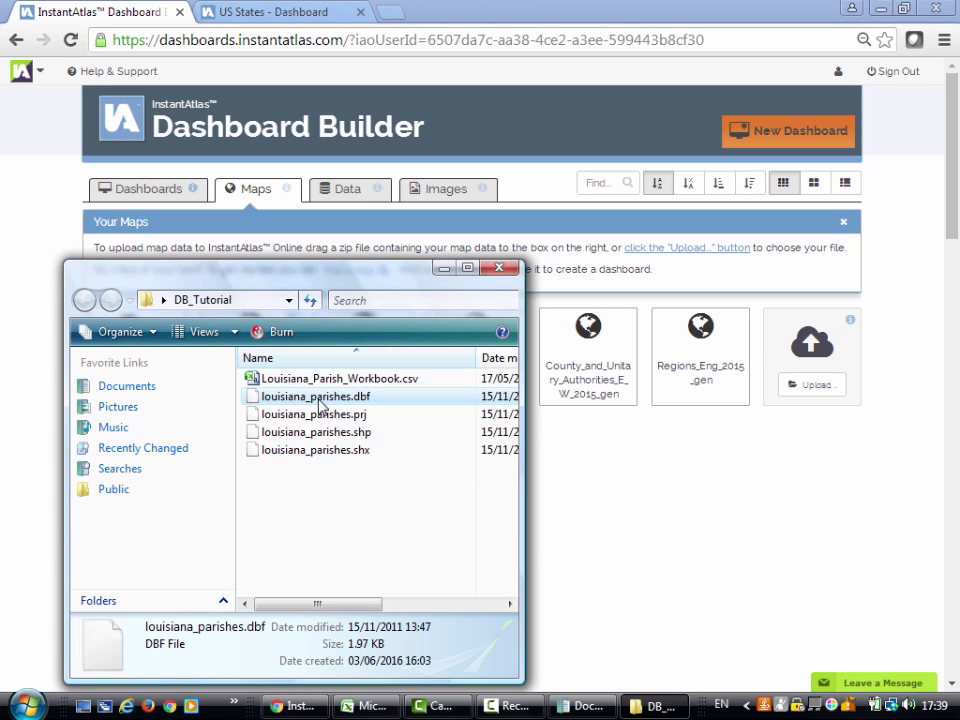
shift+click(332, 451)
right_click(332, 452)
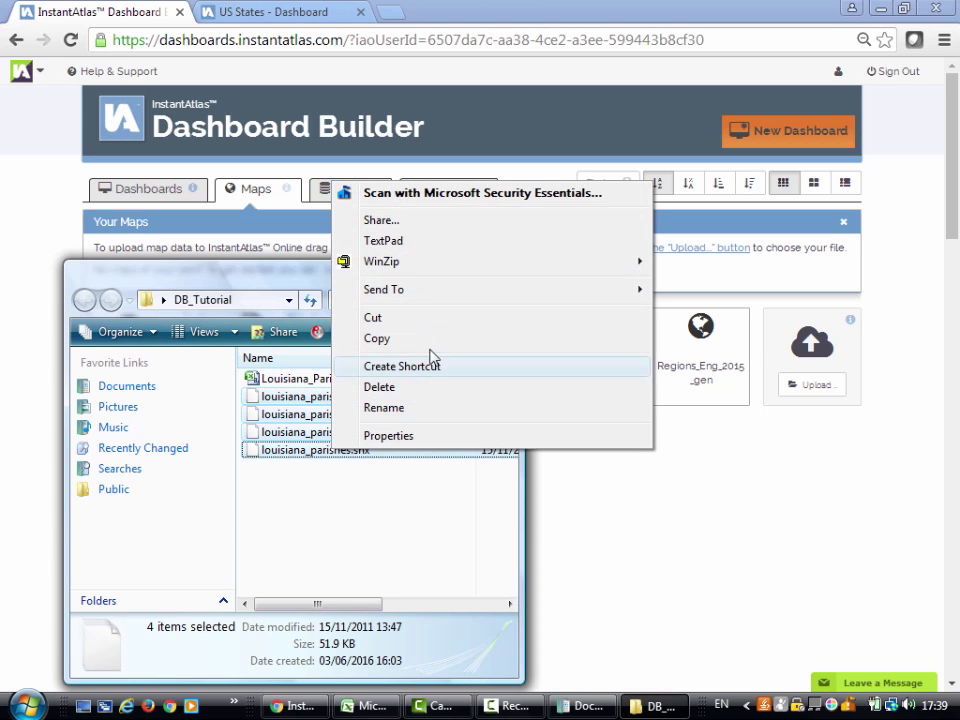
mouse_move(445, 297)
click(729, 290)
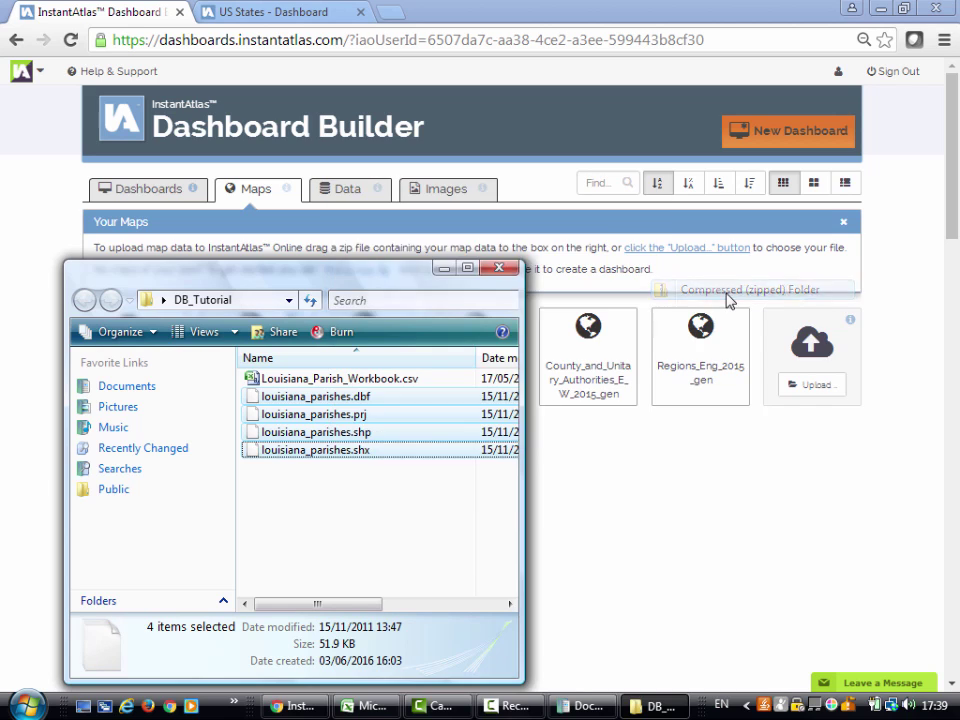
- Upload louisiana_parishes.zip from the DB_Tutorial folder to the Dashboard Builder maps
click(322, 505)
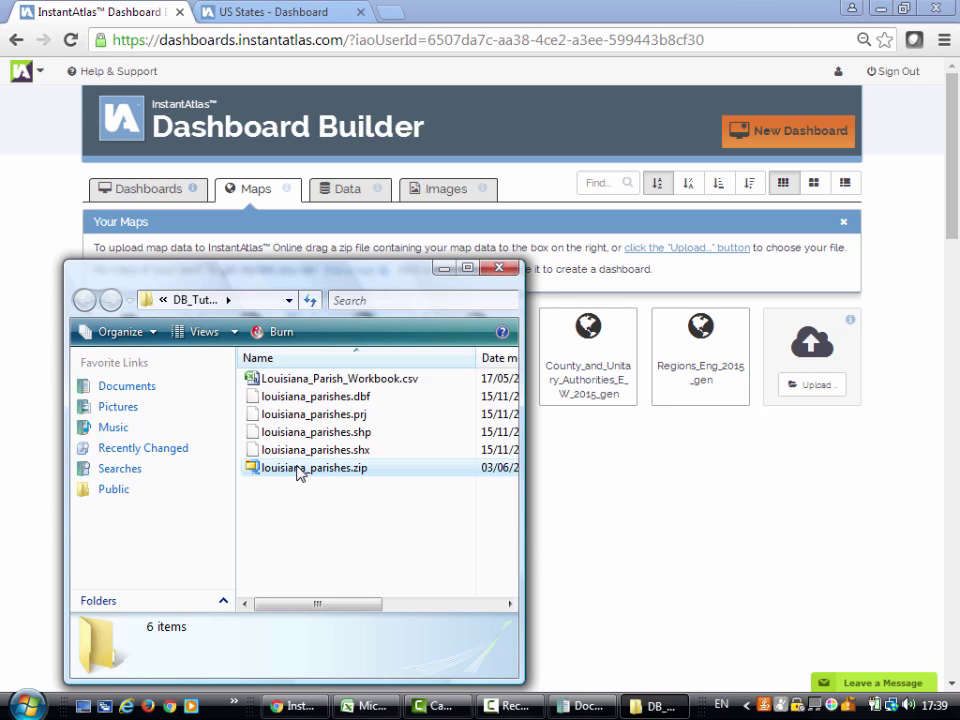
click(300, 470)
drag(300, 472, 828, 387)
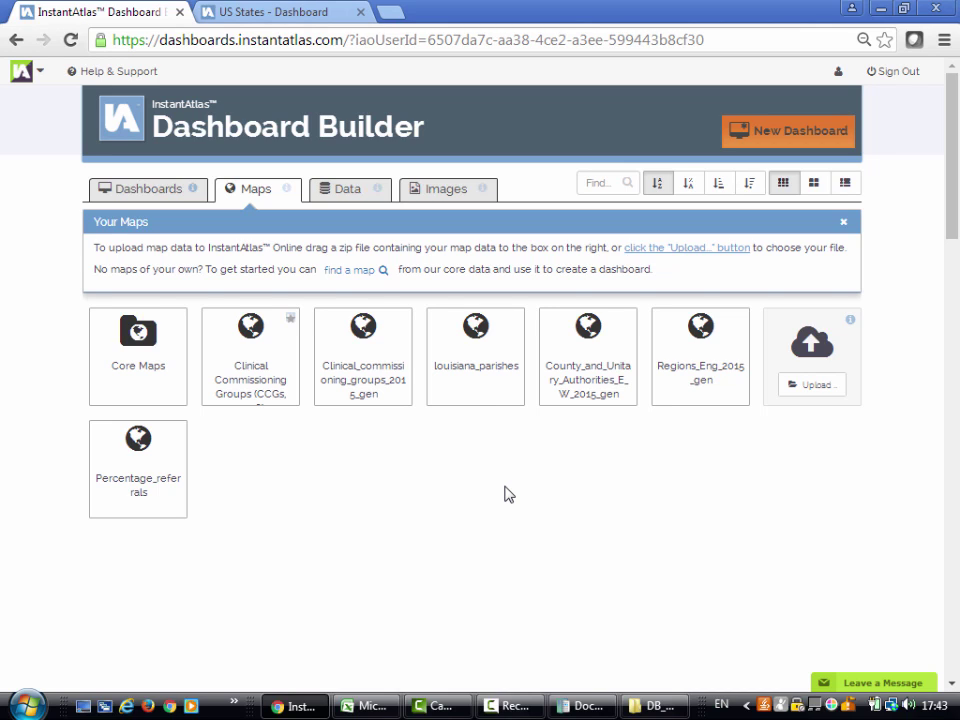
- Preview the louisiana_parishes map and its table of codes and names, and close both previews
mouse_move(466, 404)
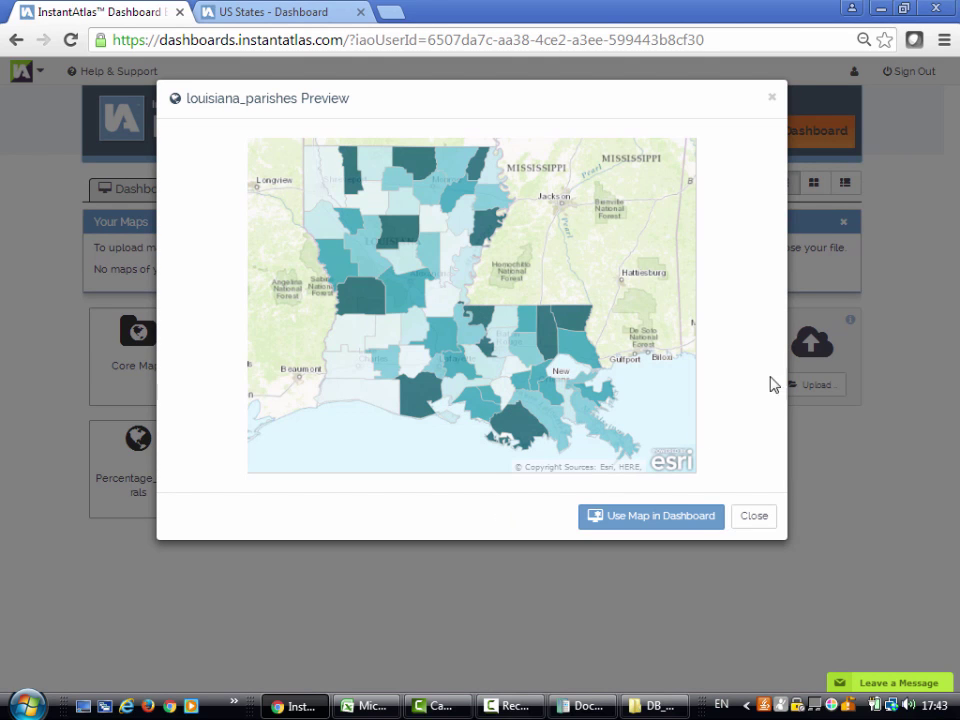
click(772, 100)
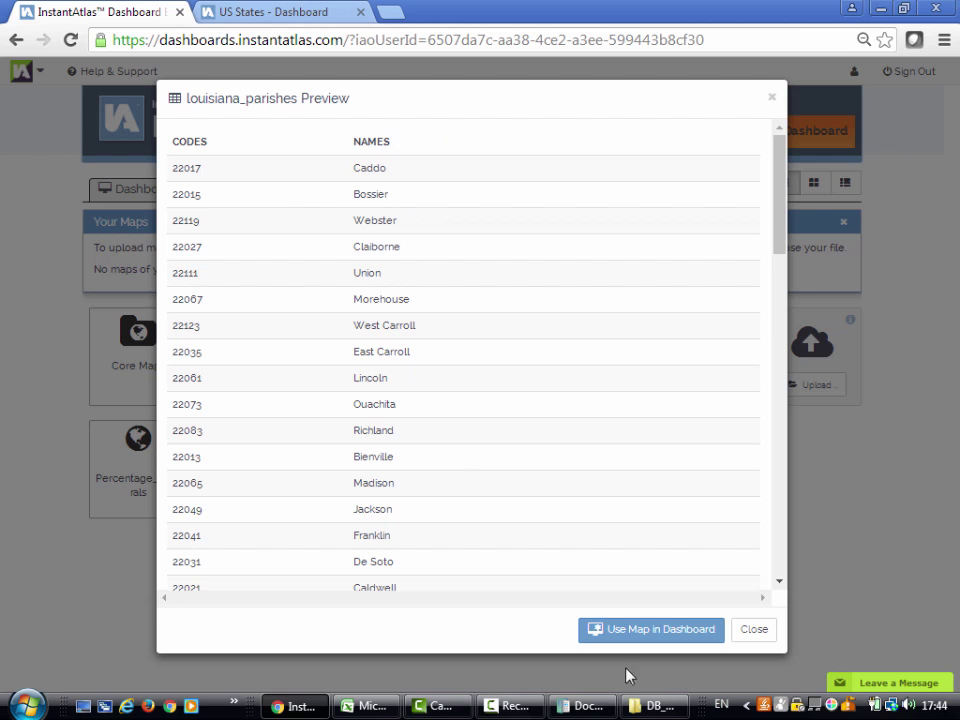
click(754, 643)
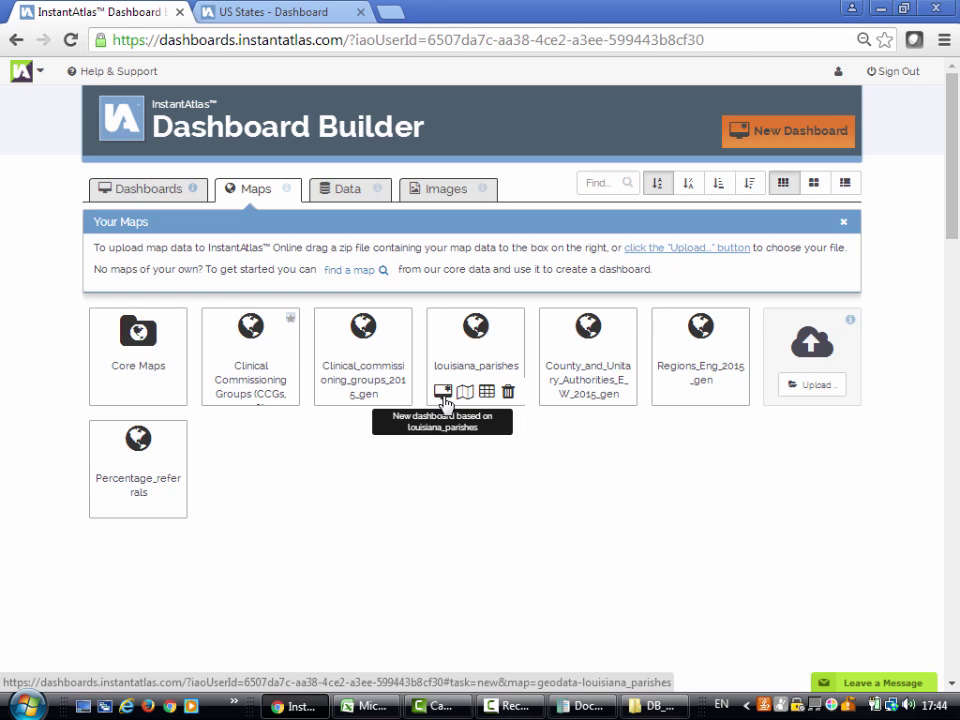
- Create a dashboard from the louisiana_parishes map, using CODES for the IDs and NAMES for the names
click(444, 397)
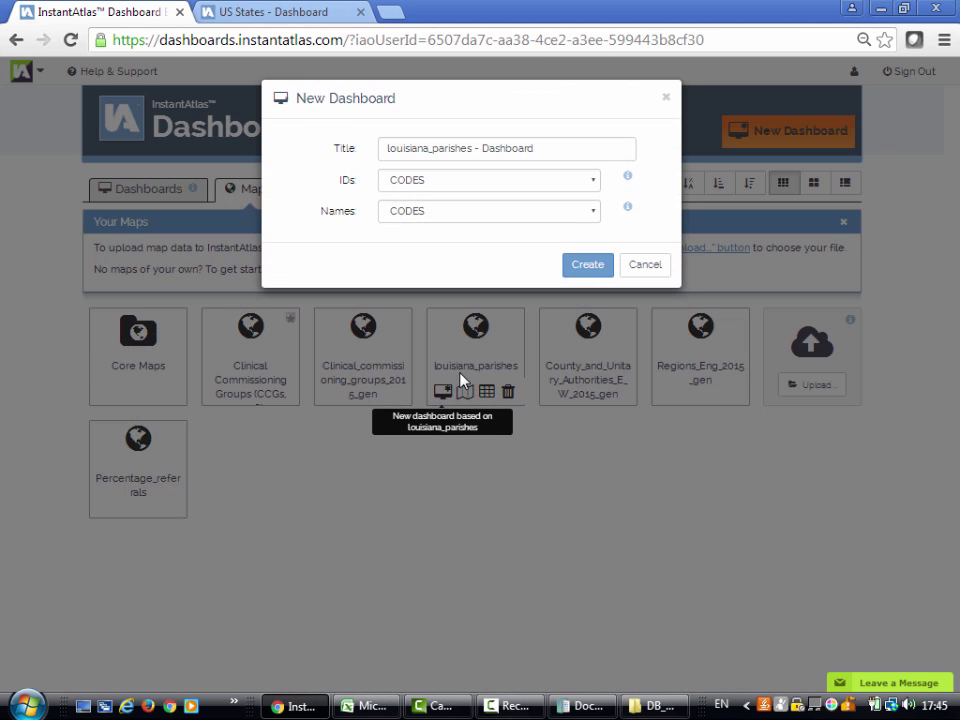
click(477, 214)
click(441, 244)
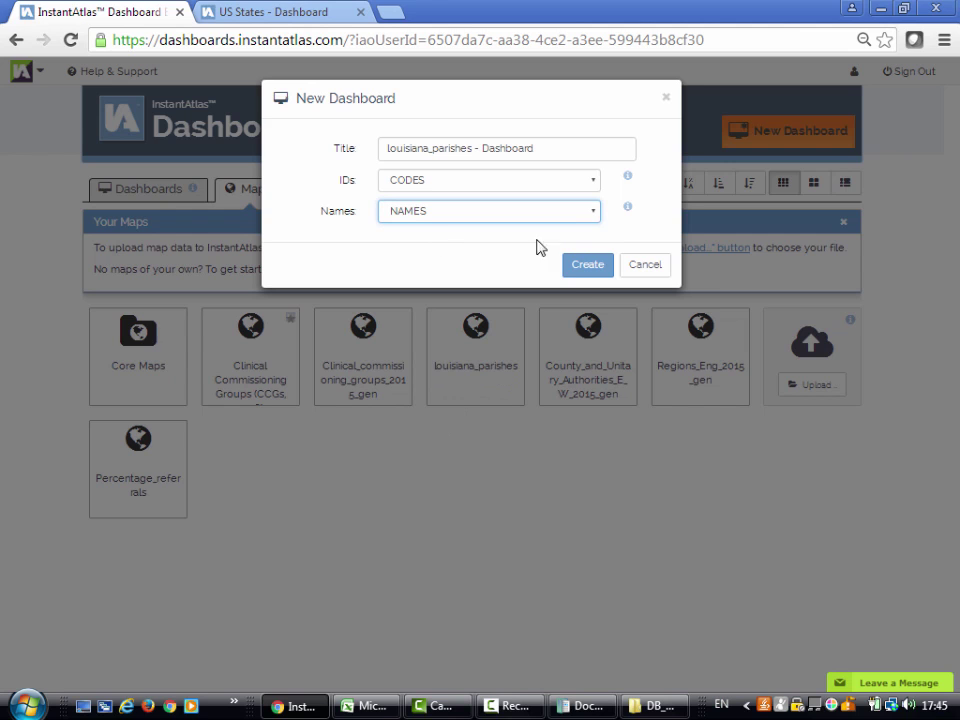
click(588, 266)
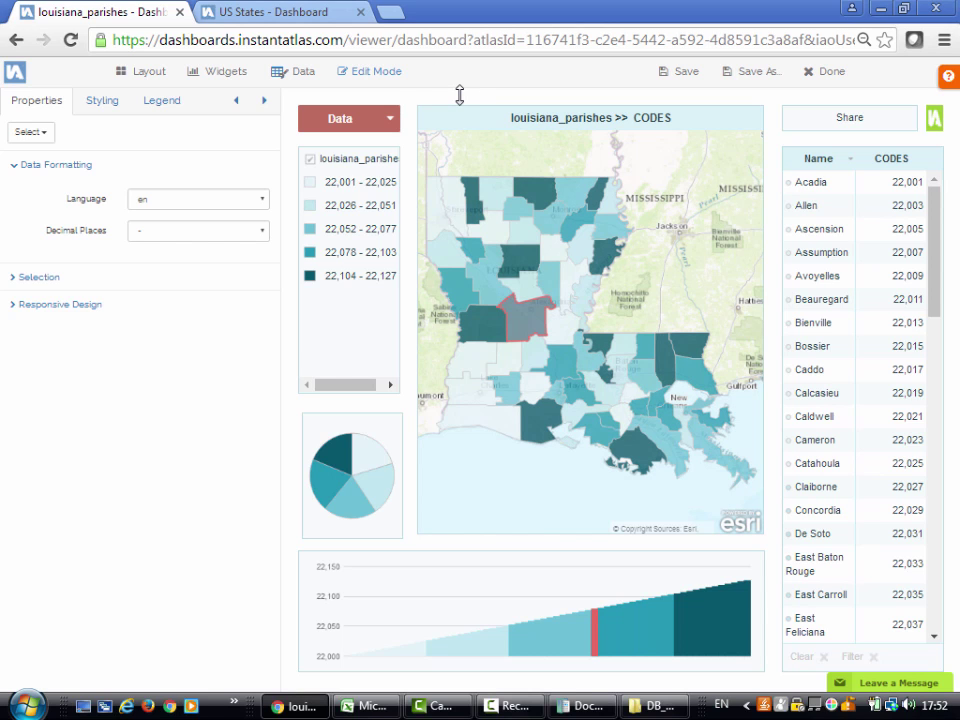
- Try moving the pie chart over the map and back below the legend in edit mode, and delete the widget
click(372, 76)
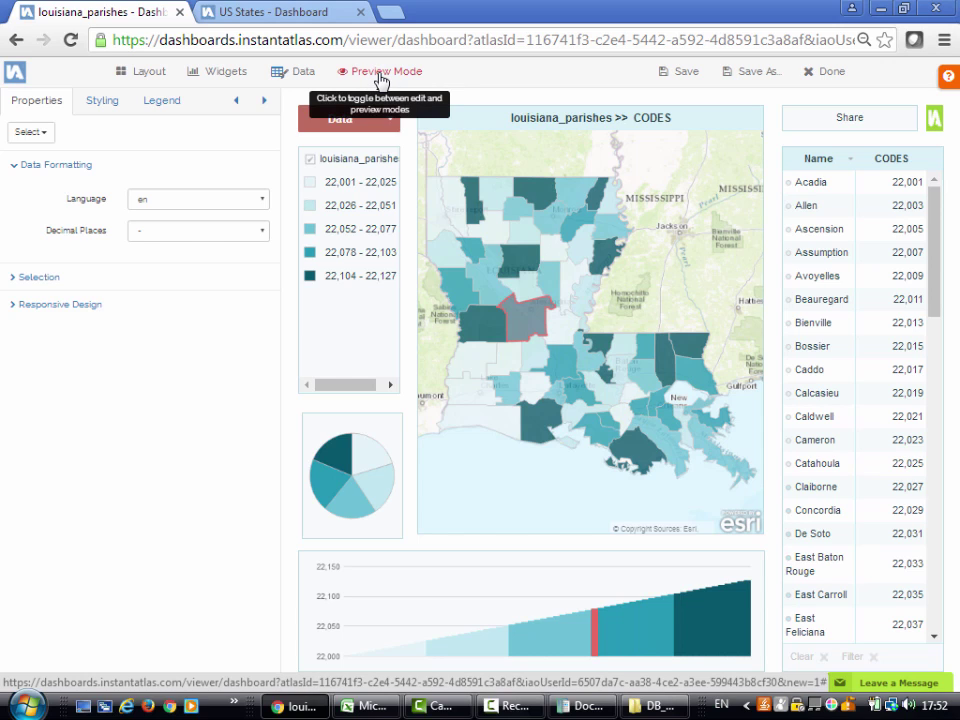
click(380, 80)
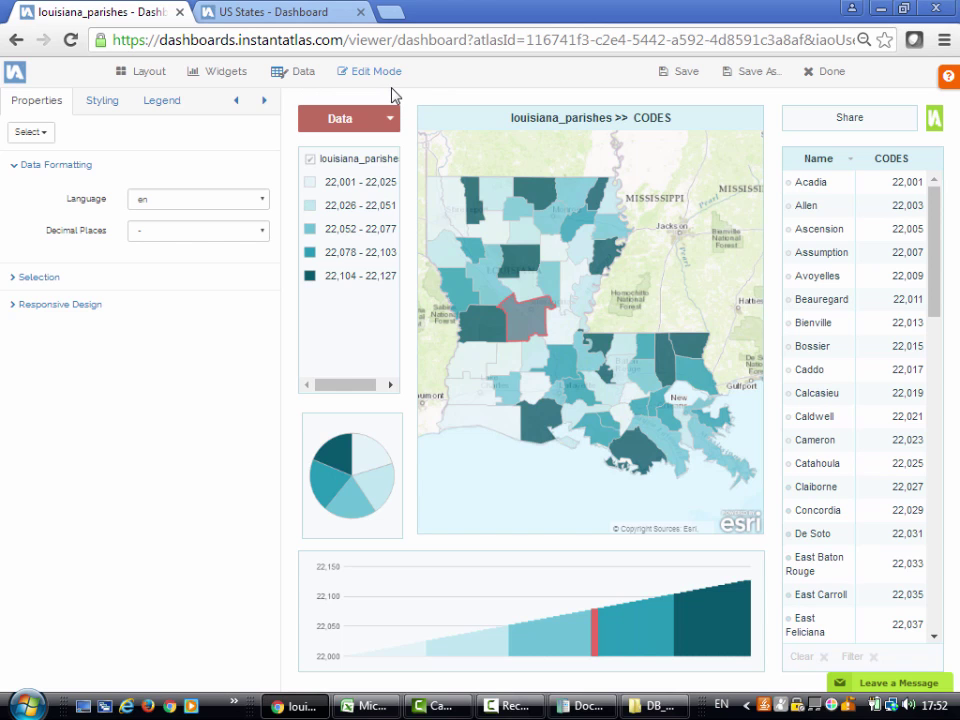
drag(346, 430, 505, 312)
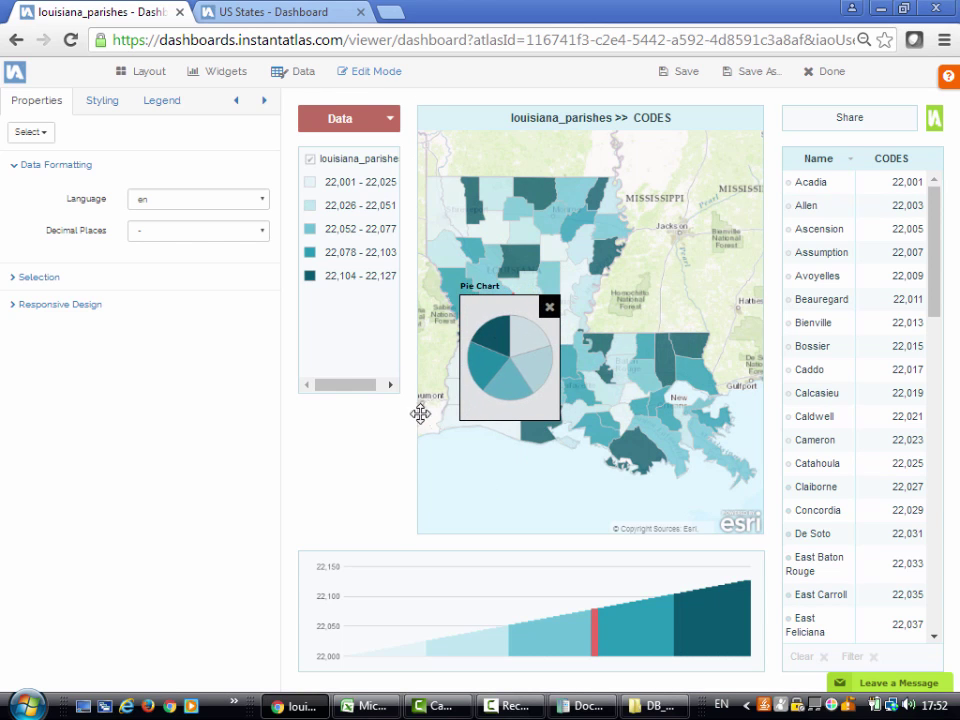
drag(420, 413, 346, 430)
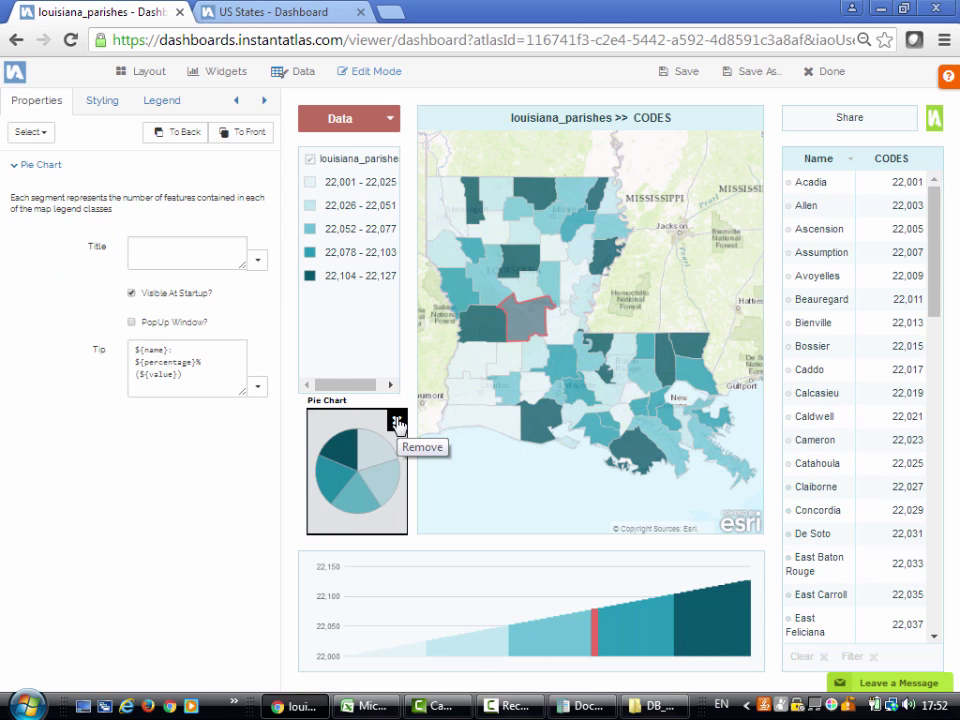
click(397, 422)
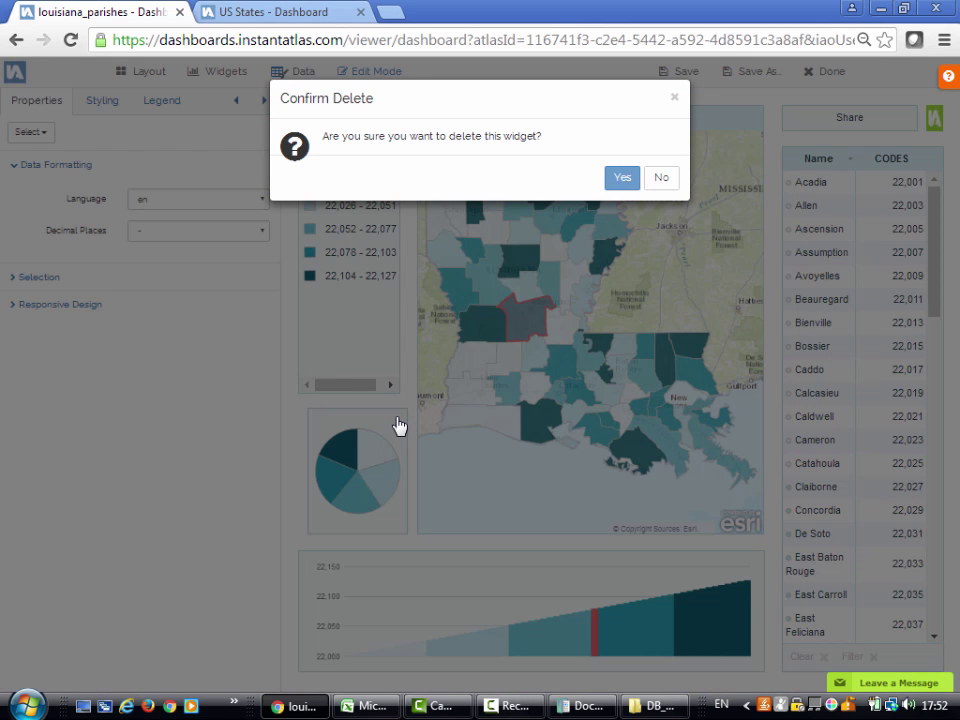
click(622, 179)
- Switch the dashboard to preview mode and select Evangeline parish on the map
click(380, 74)
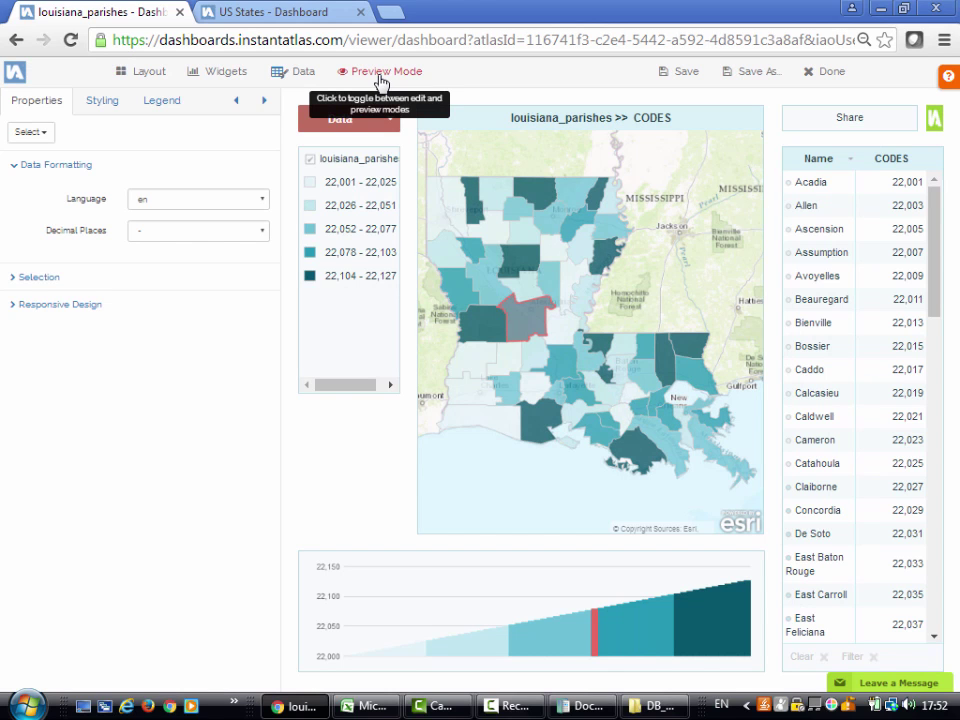
mouse_move(610, 255)
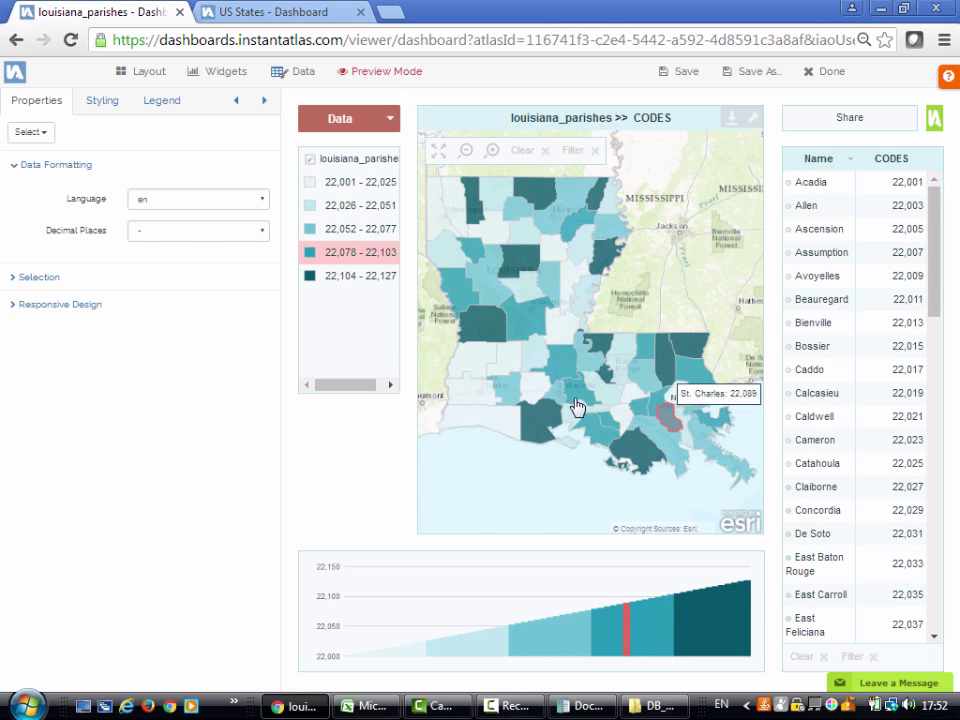
click(527, 348)
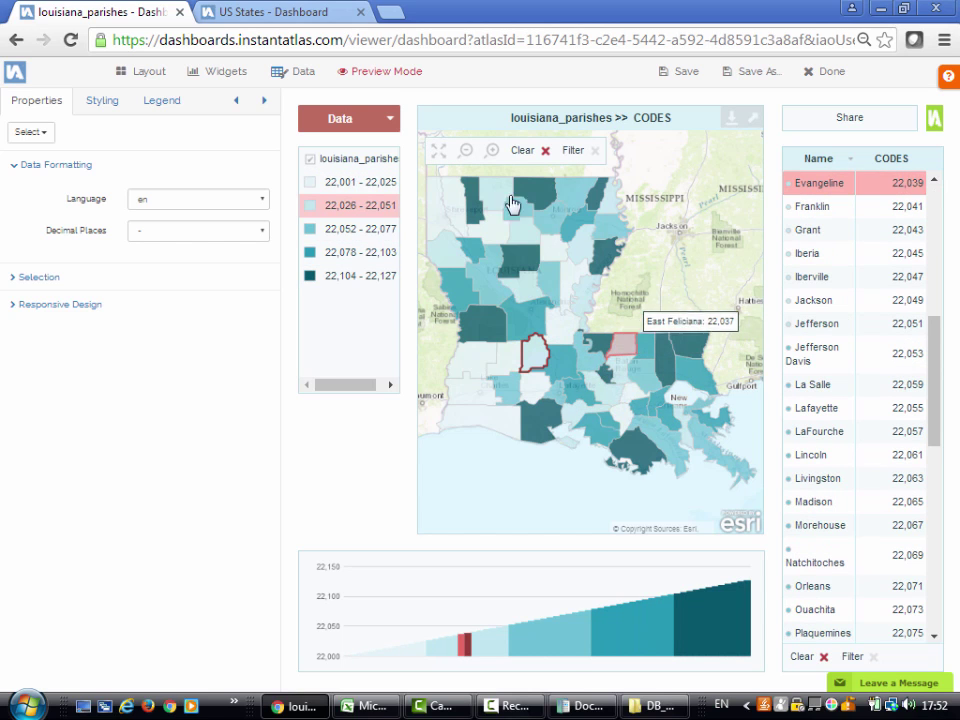
- Browse the available widgets and add the Pie Chart widget back to the dashboard
click(222, 78)
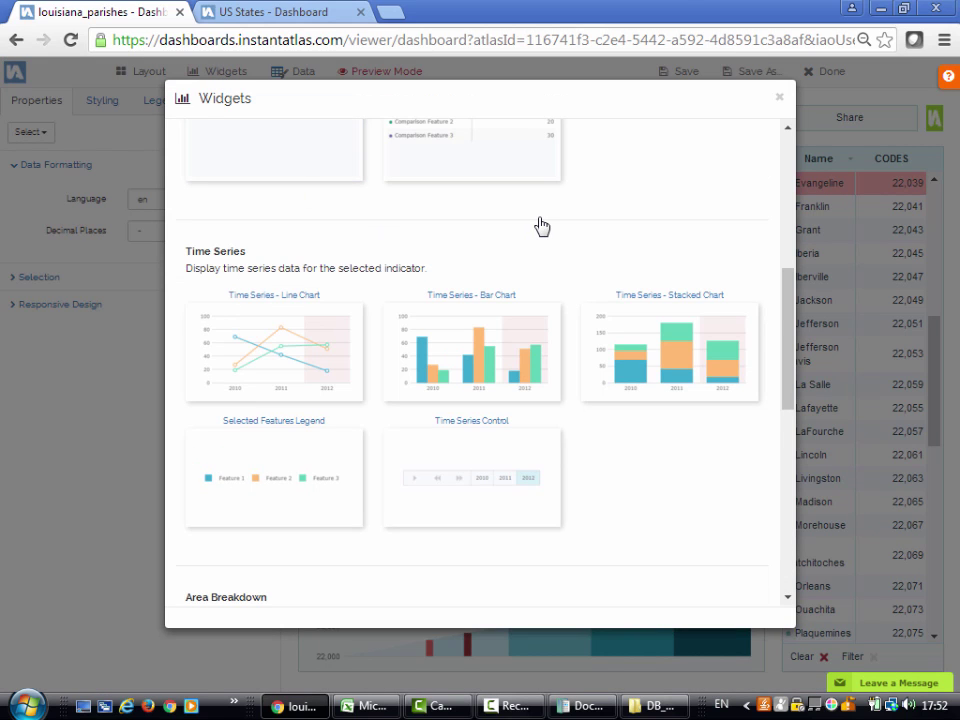
drag(791, 294, 784, 150)
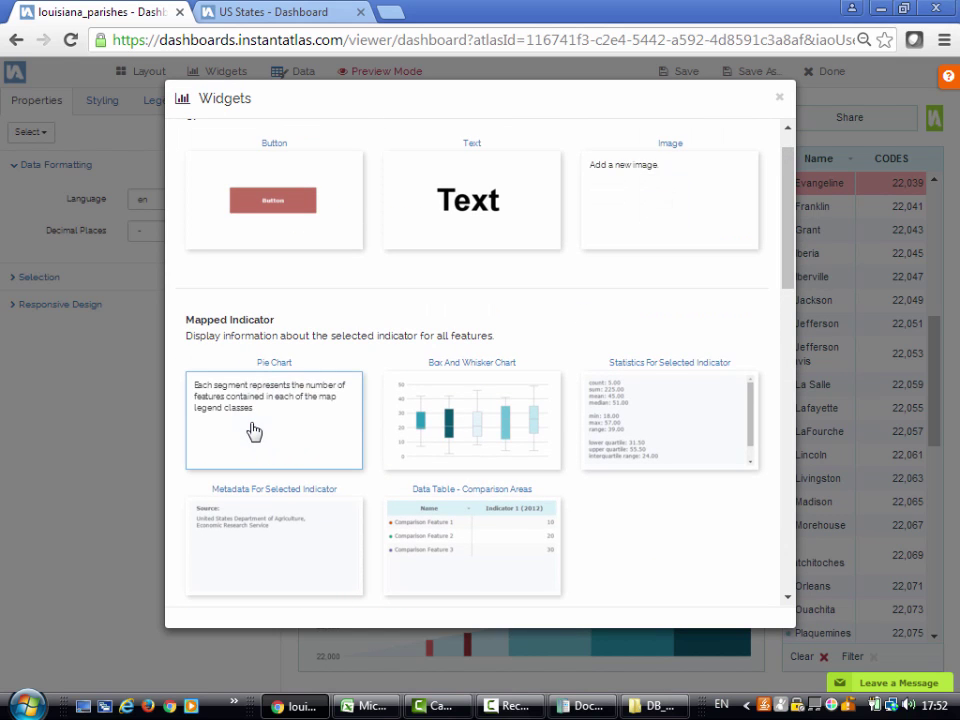
click(254, 431)
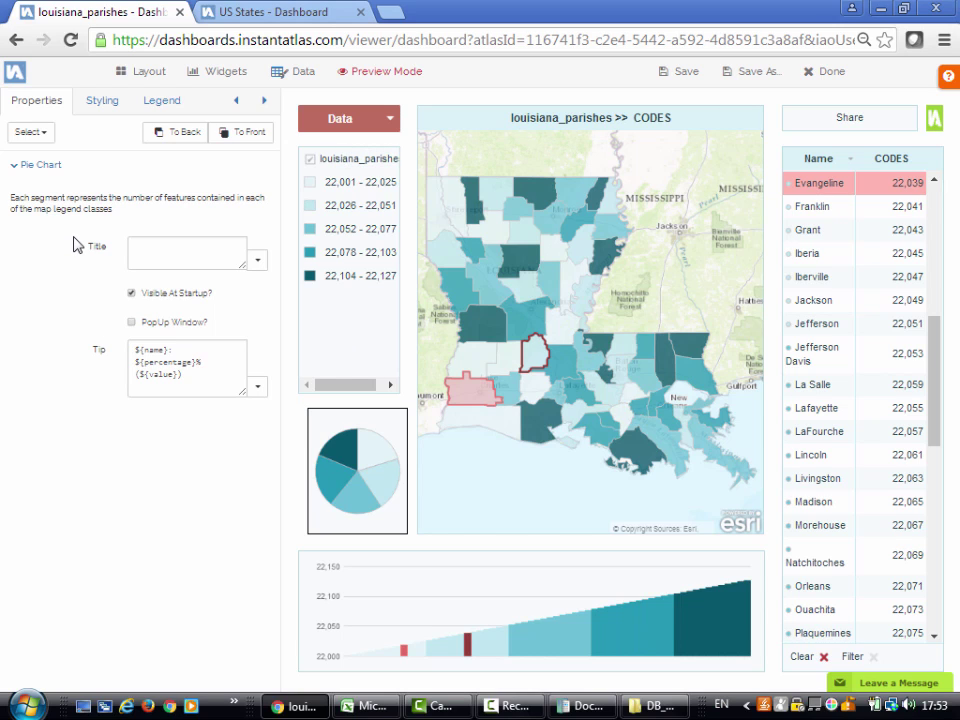
- Show the properties of the Map widget and save the dashboard
click(33, 133)
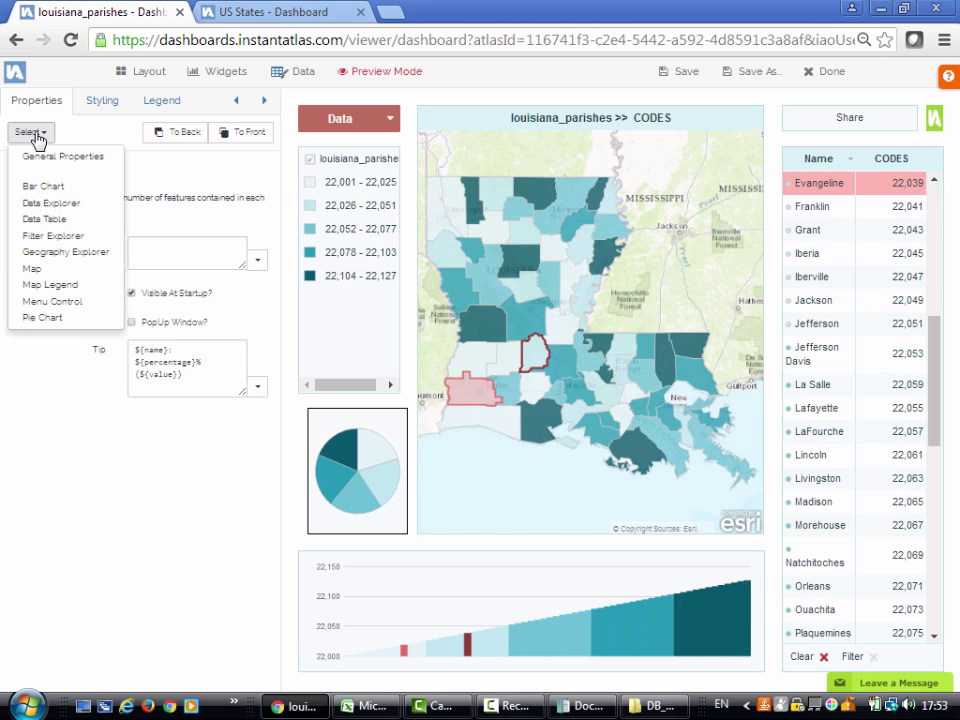
click(45, 270)
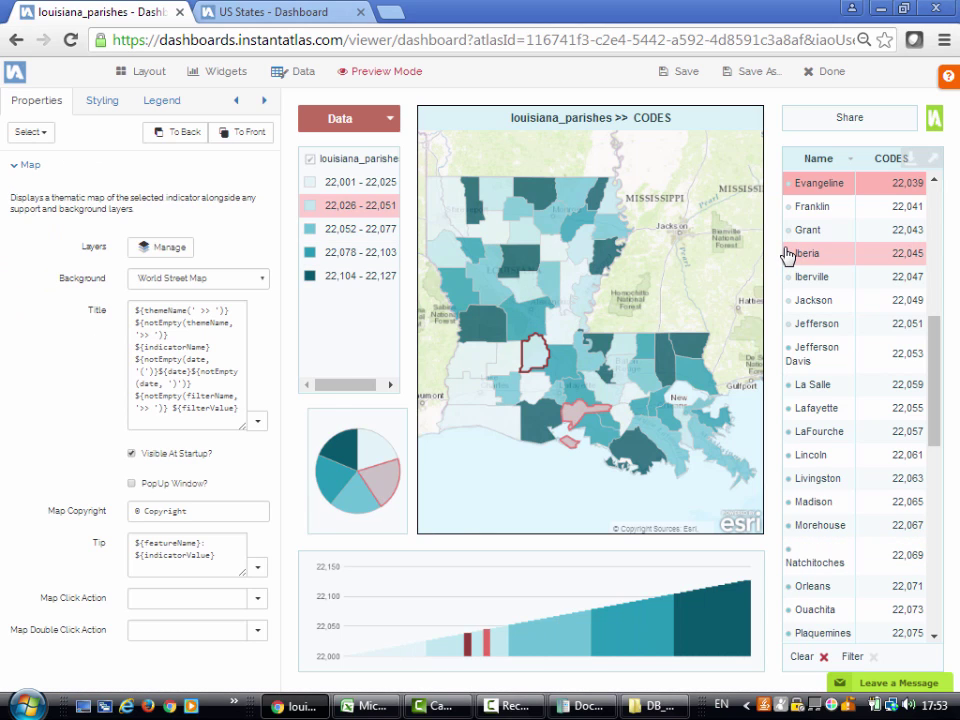
click(680, 72)
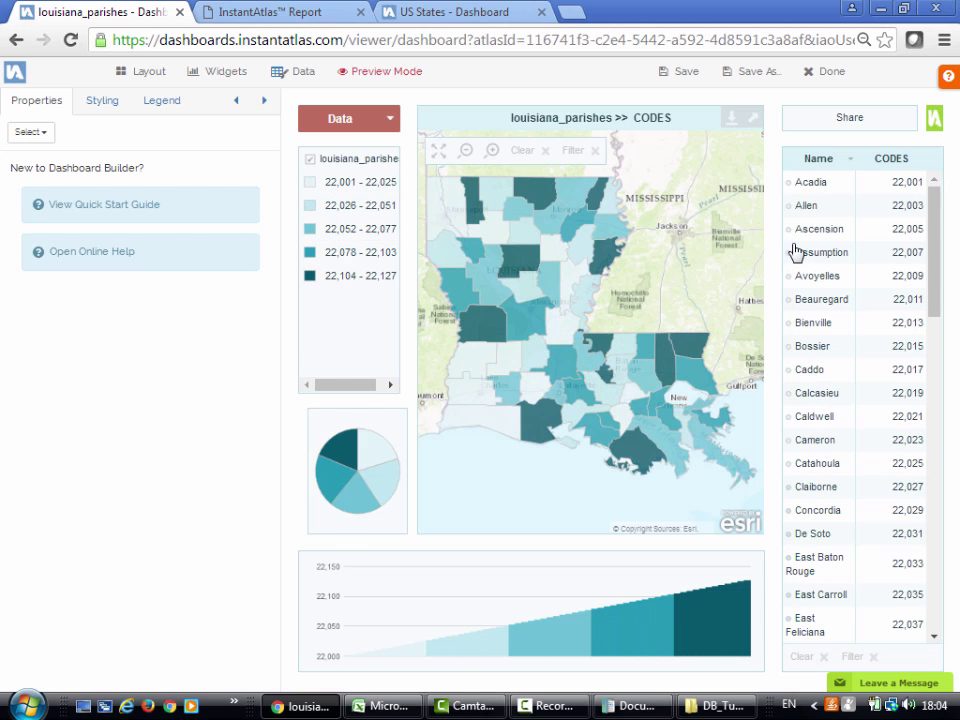
- Apply a purple colour scheme with olive-green buttons and solid purple title bars to the dashboard
click(104, 106)
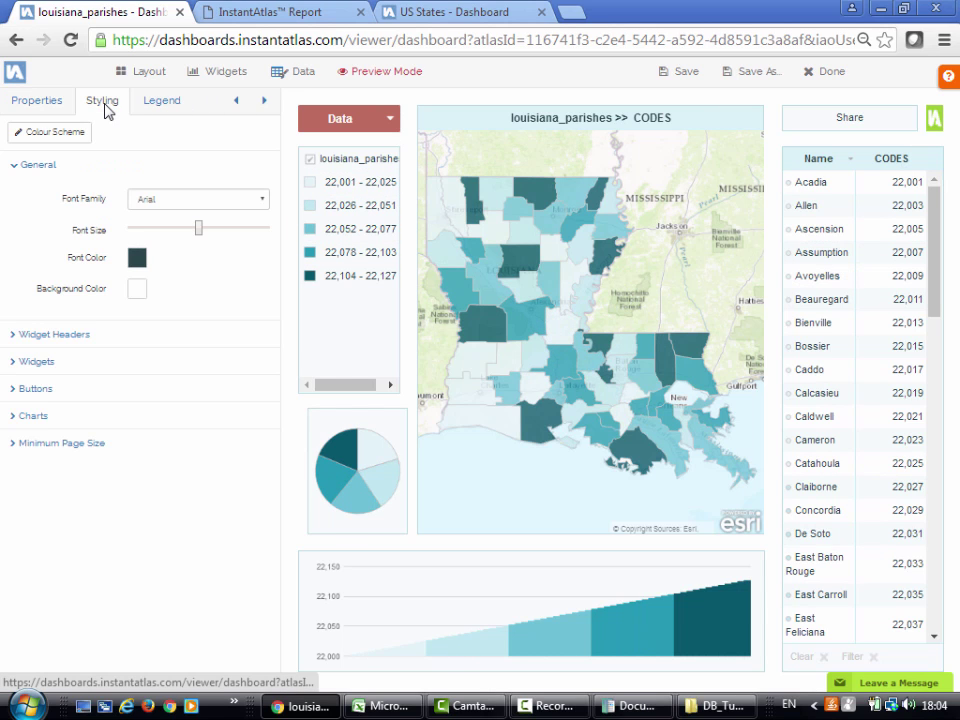
click(67, 143)
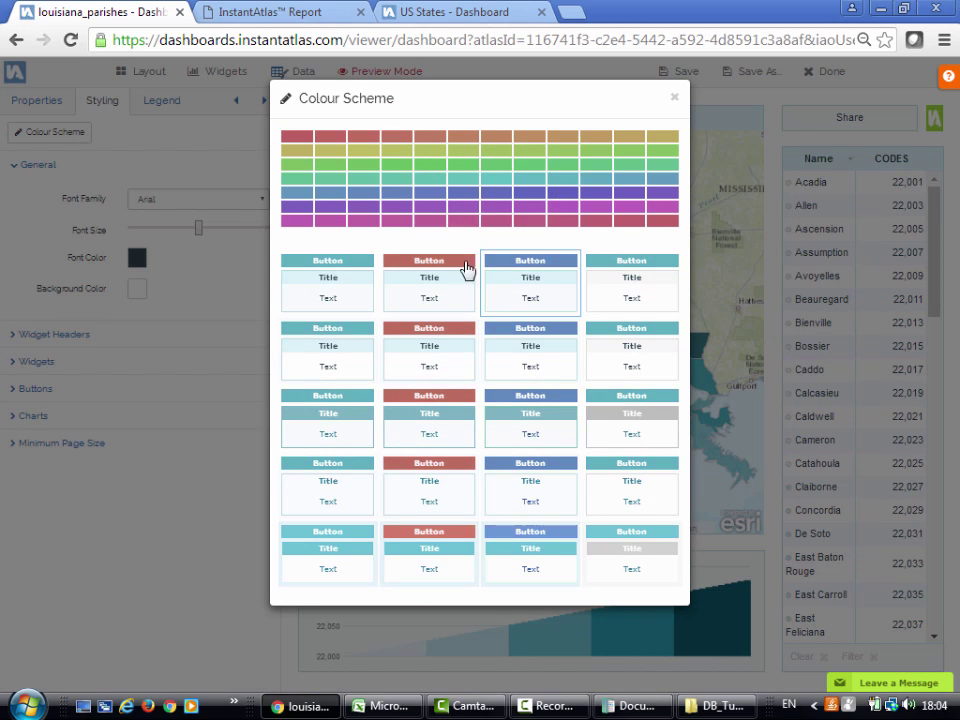
click(571, 204)
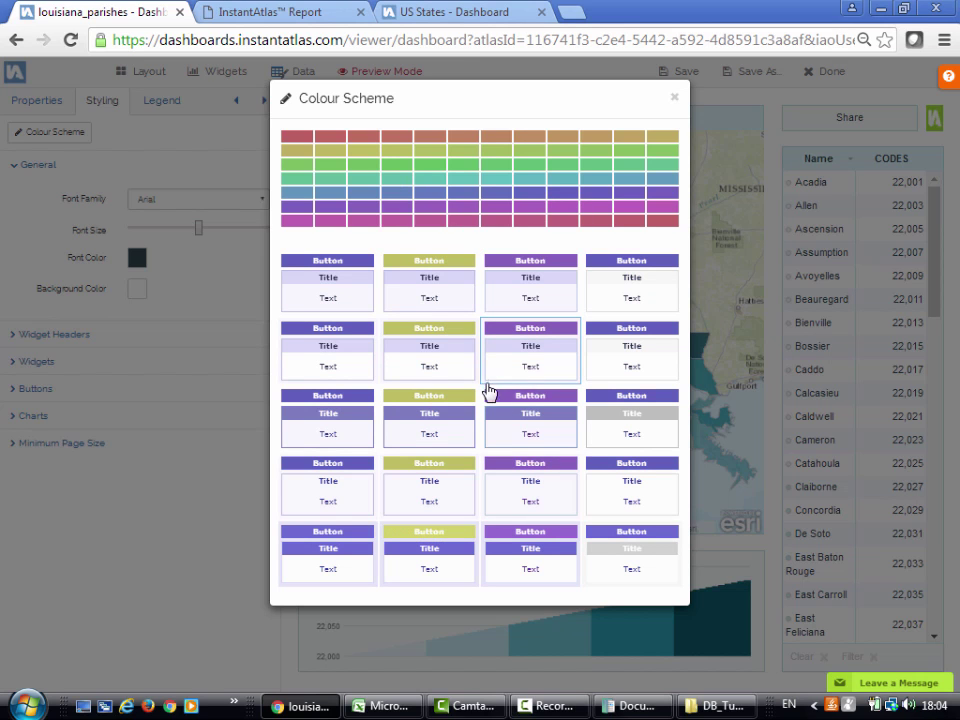
click(430, 398)
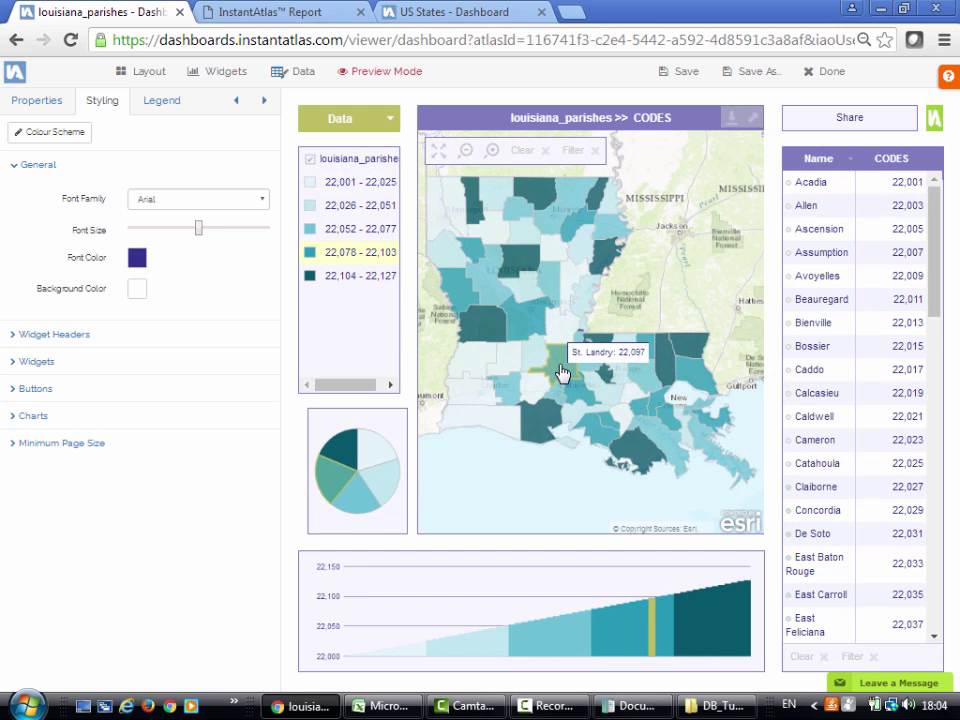
- Apply the light-to-dark red palette to the map legend, trying its reversed order and restoring the original order
click(163, 103)
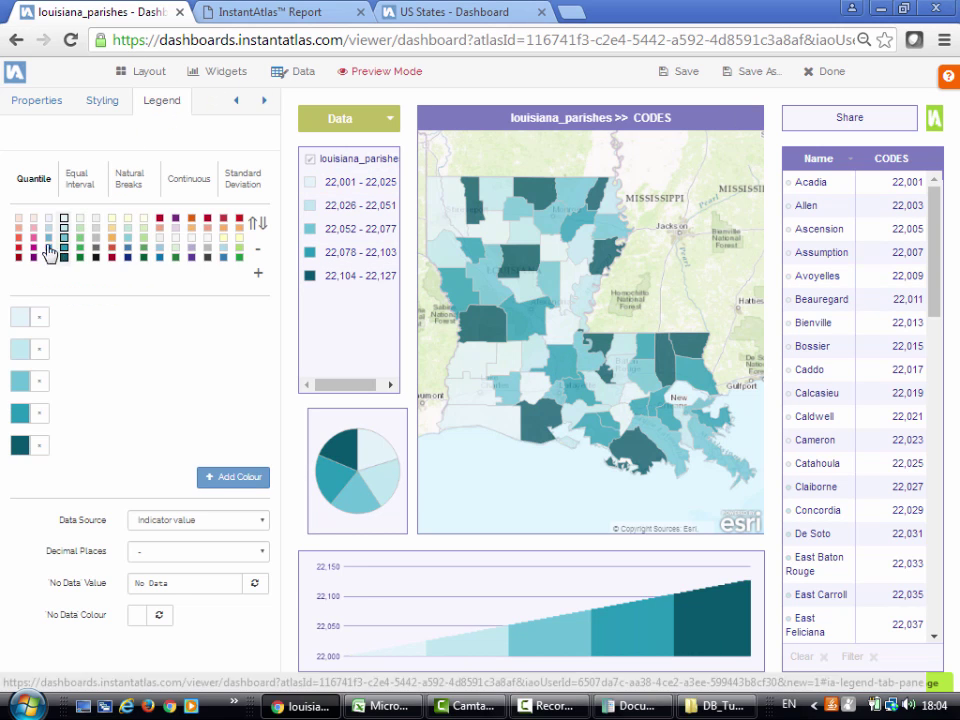
click(19, 230)
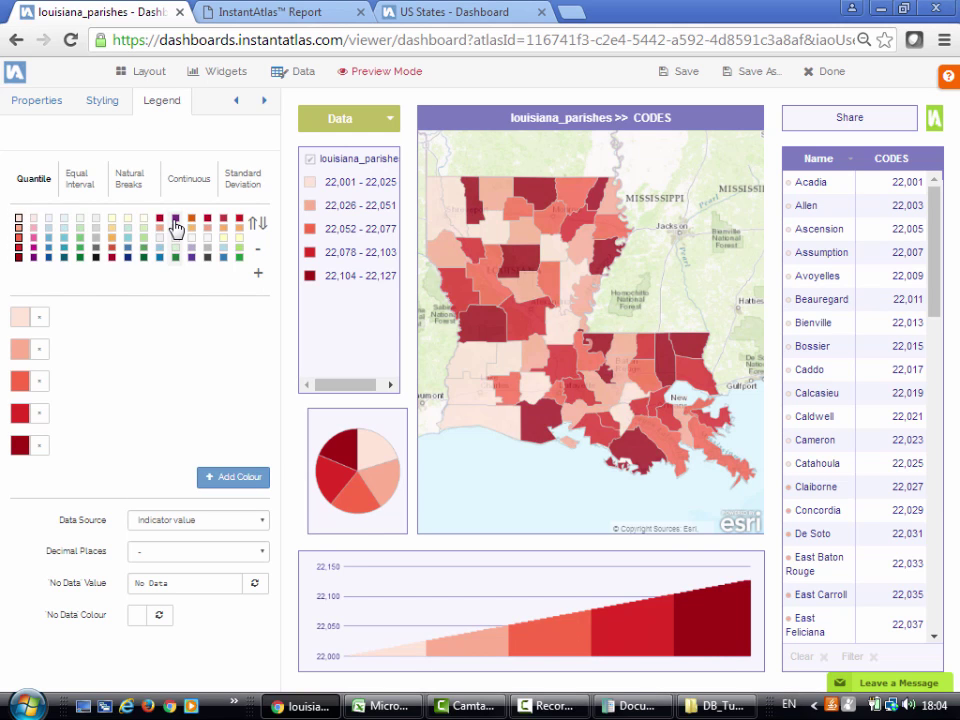
click(259, 229)
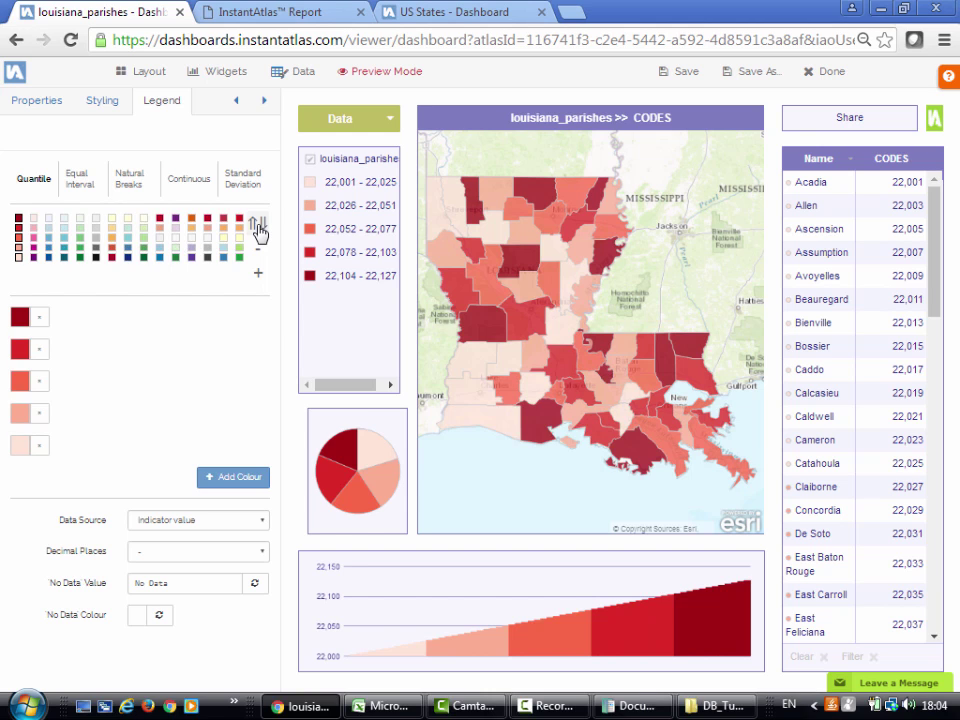
click(259, 229)
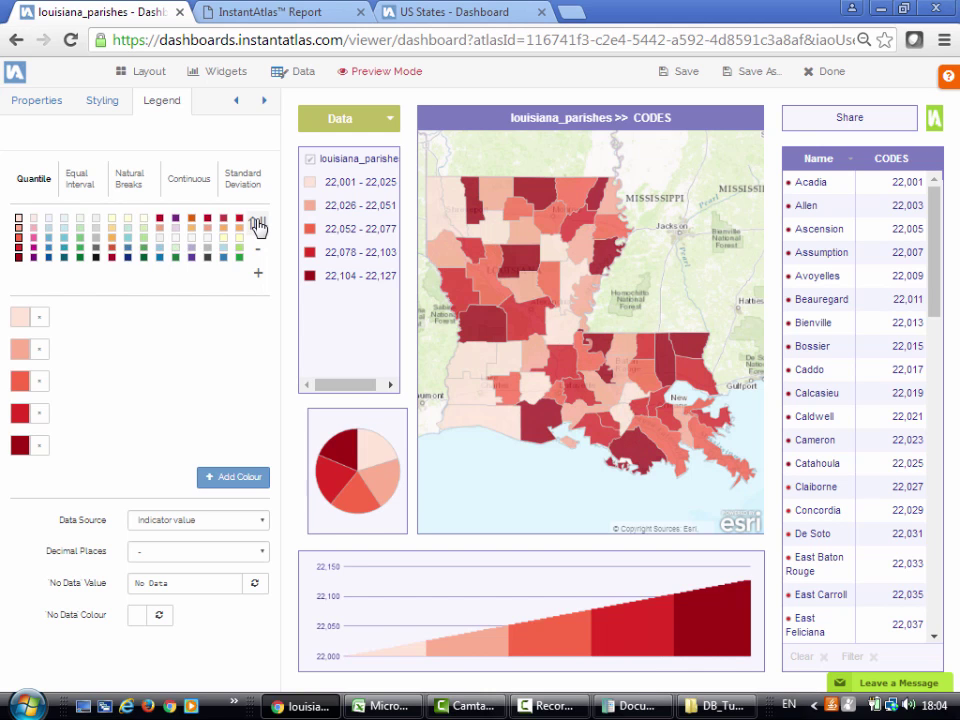
- Try six quantile classes in the map legend and reduce the legend to four classes
click(257, 280)
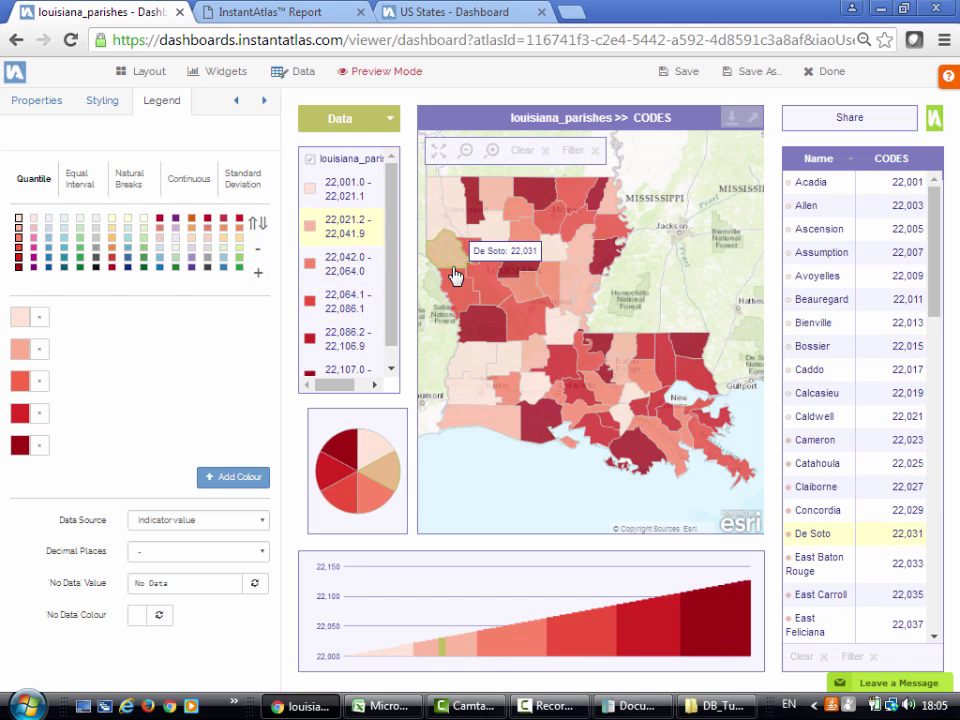
scroll(396, 300, down, 1)
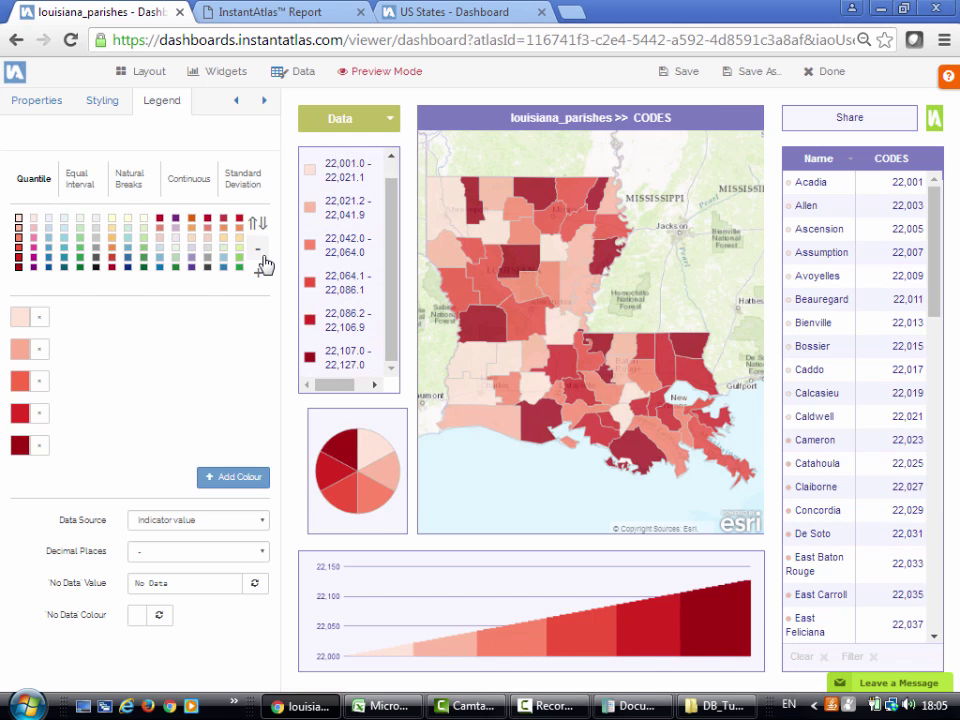
click(261, 256)
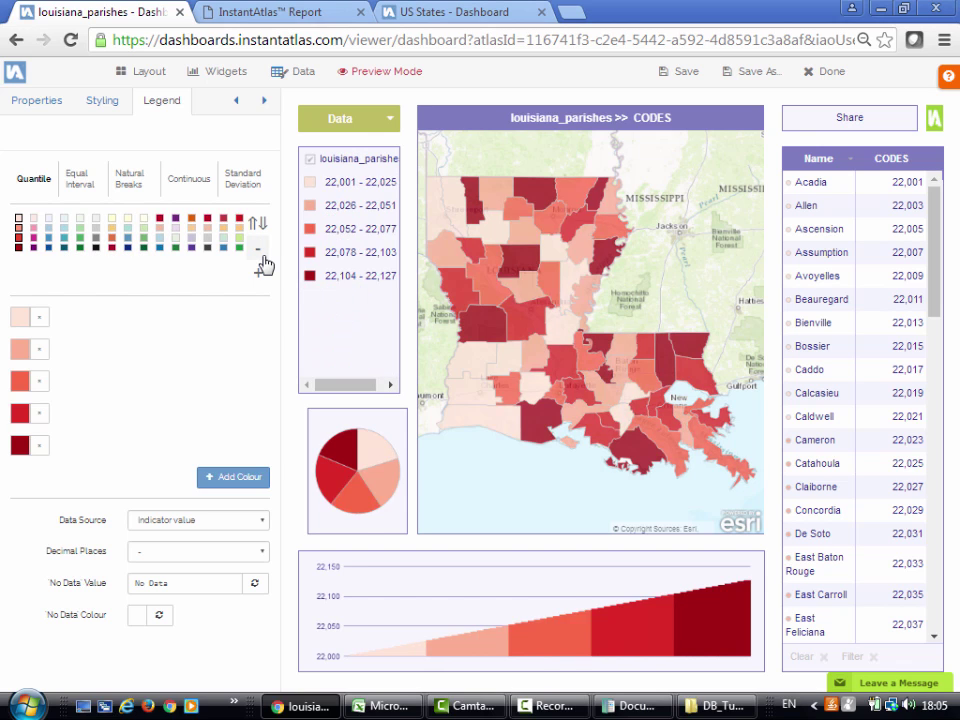
click(261, 256)
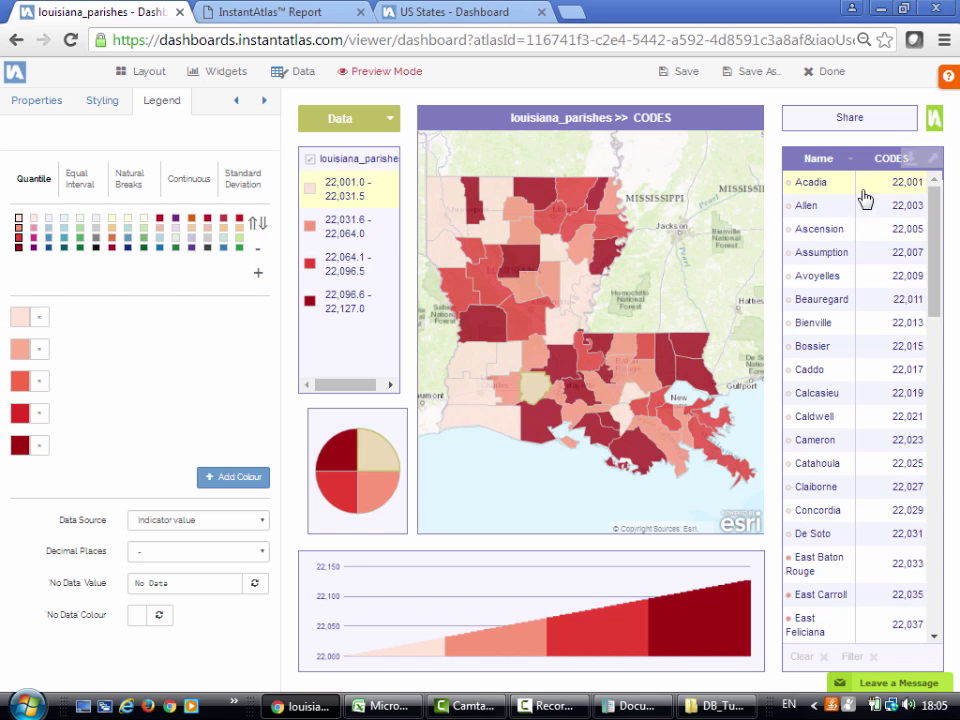
- View the Quick Start Guide and the Dashboard Builder online help, and return to the louisiana_parishes dashboard
click(948, 78)
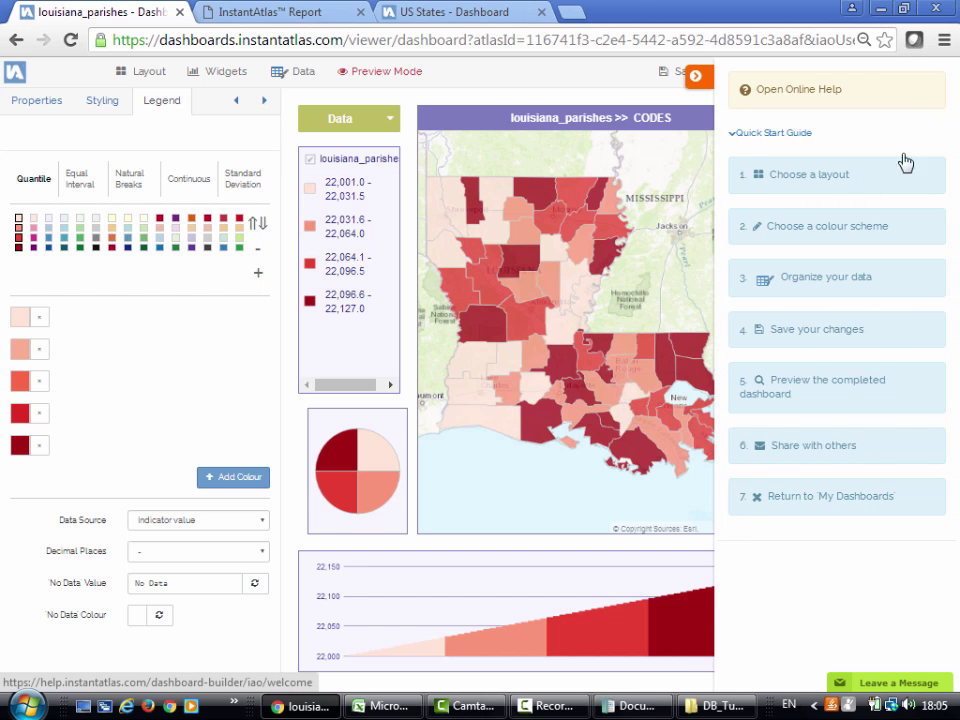
click(810, 94)
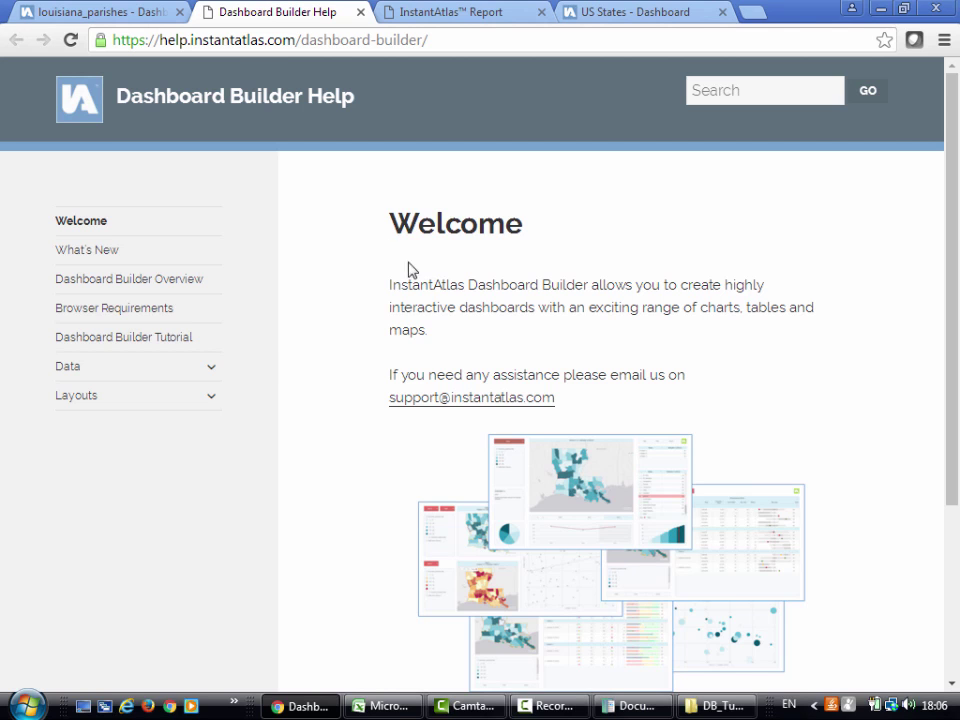
click(100, 12)
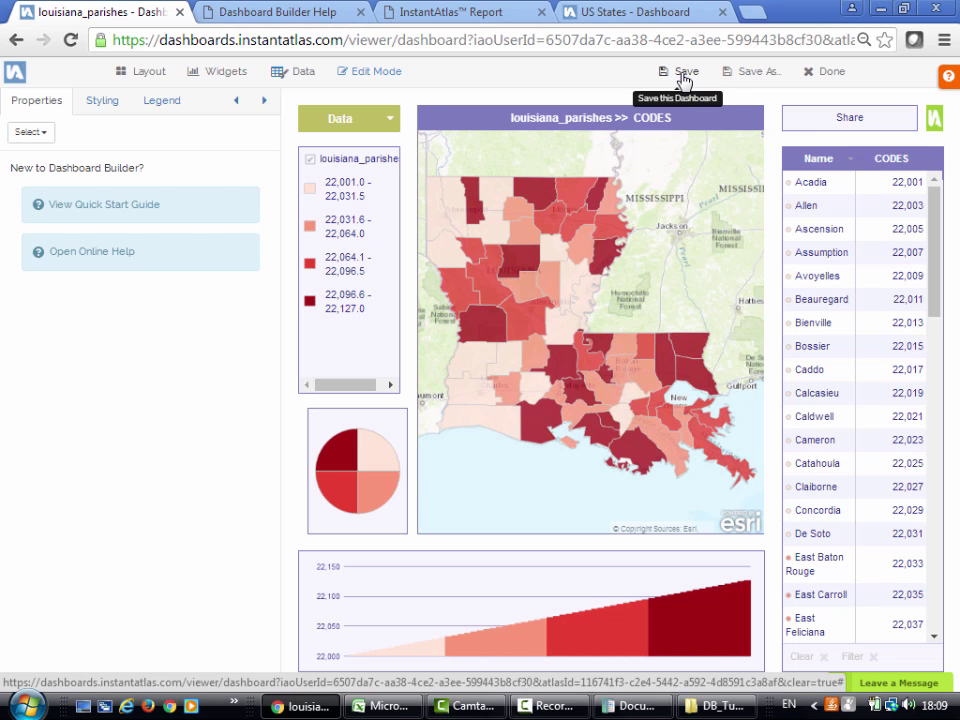
- Save the louisiana_parishes dashboard and exit to the list of uploaded data files in Dashboard Builder
click(686, 72)
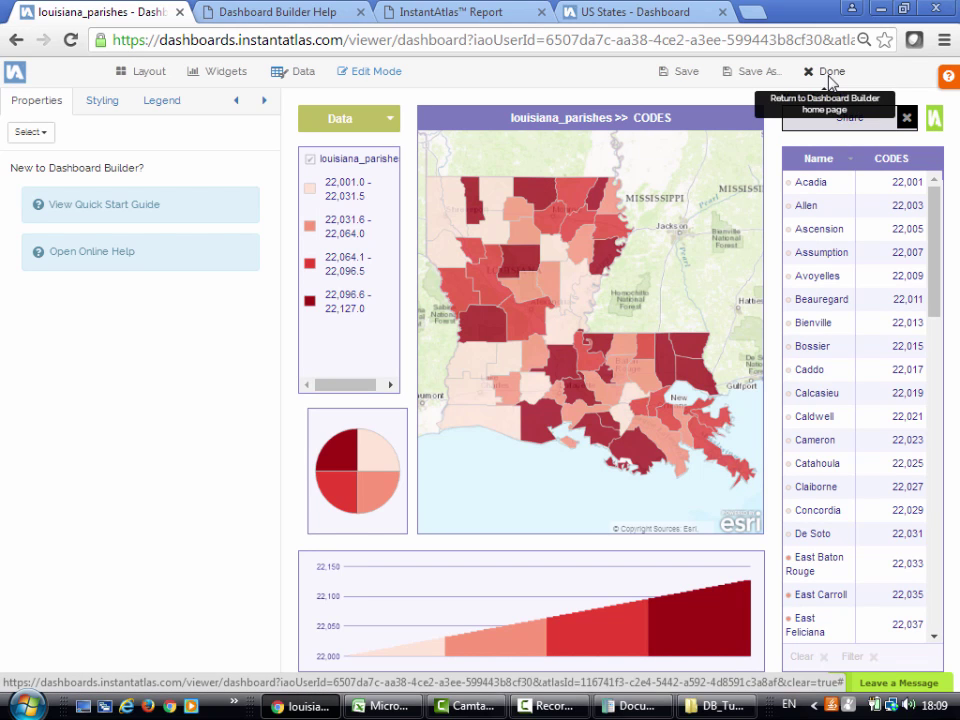
click(829, 83)
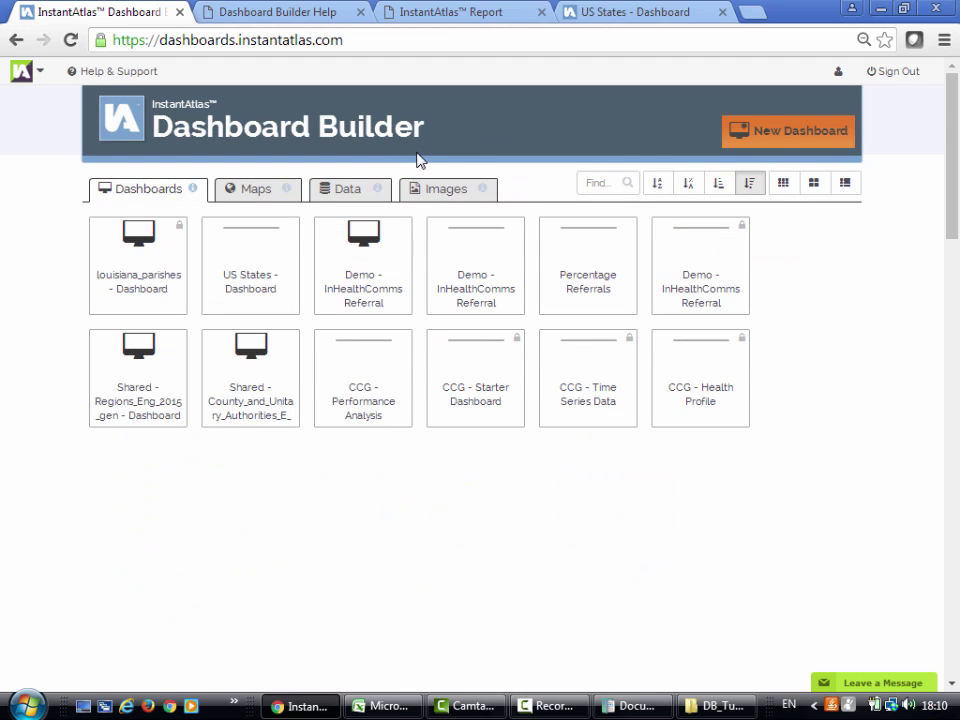
click(350, 196)
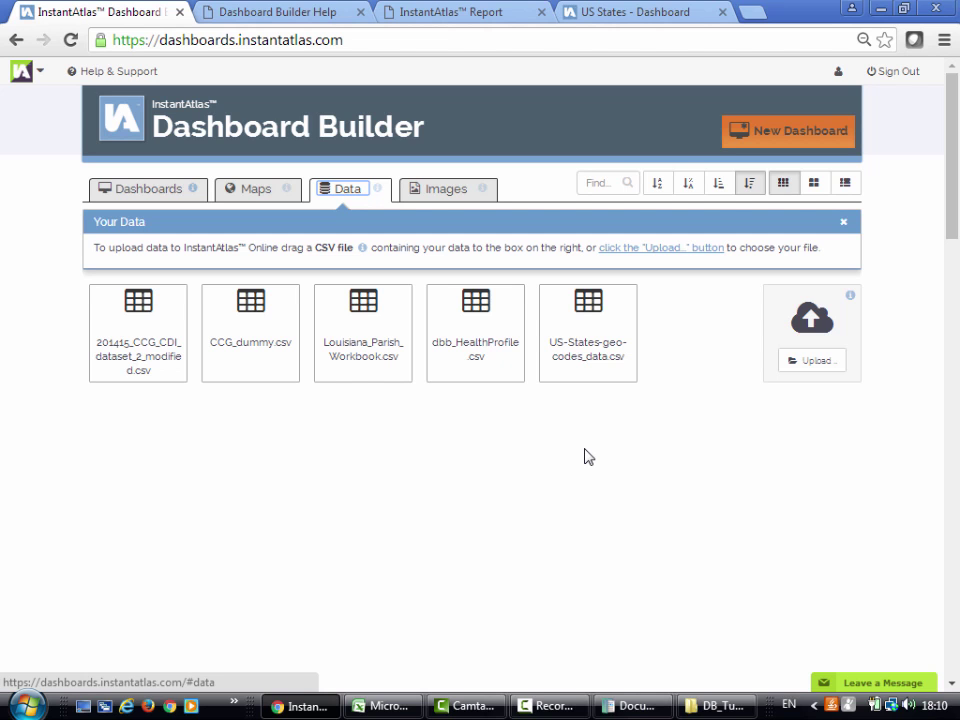
- Switch to Excel, examine the code, name and indicator columns of Louisiana_Parish_Workbook.csv, and close the workbook without saving
click(381, 704)
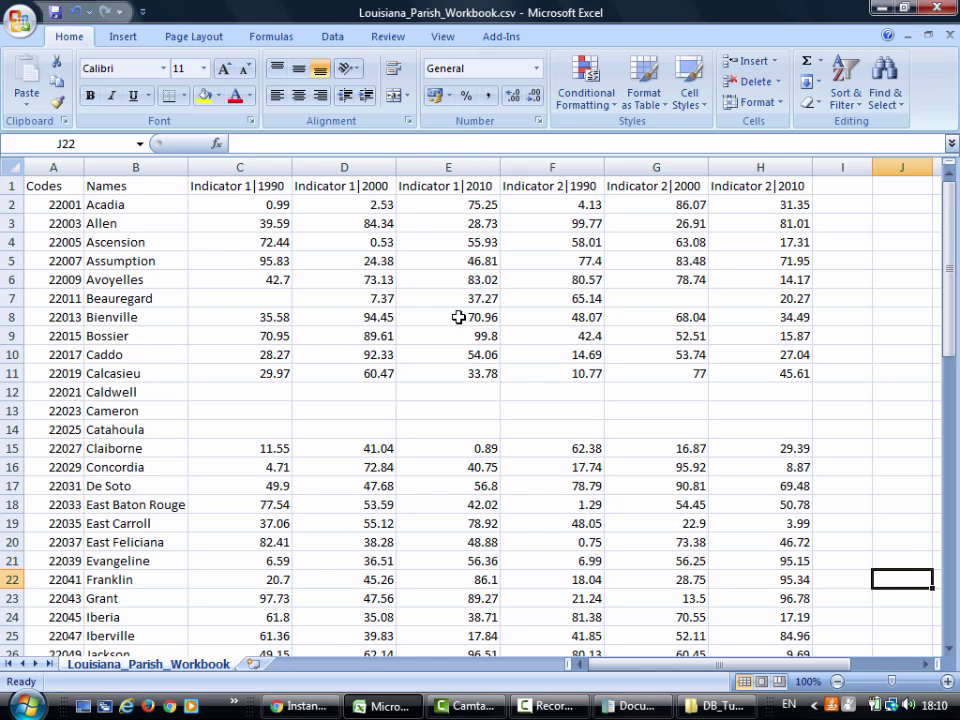
click(62, 161)
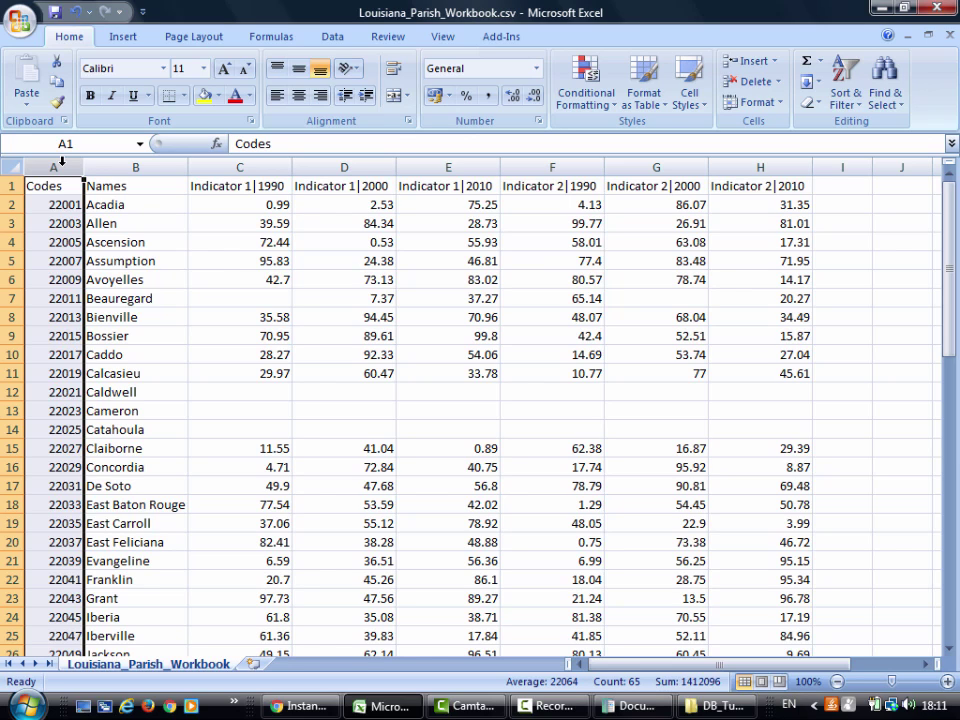
click(154, 158)
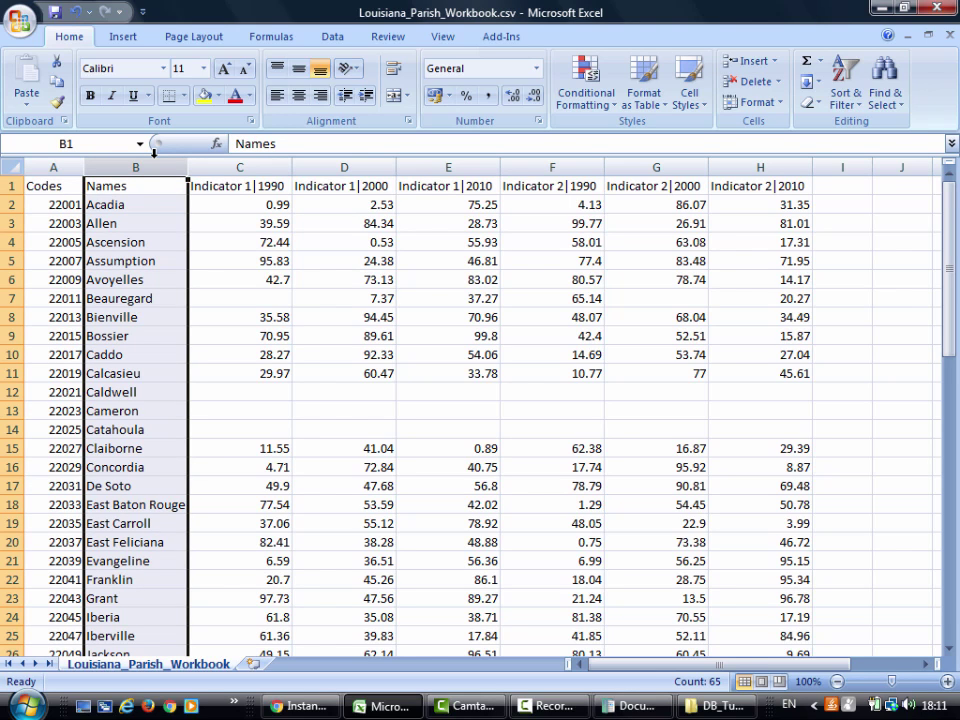
click(260, 167)
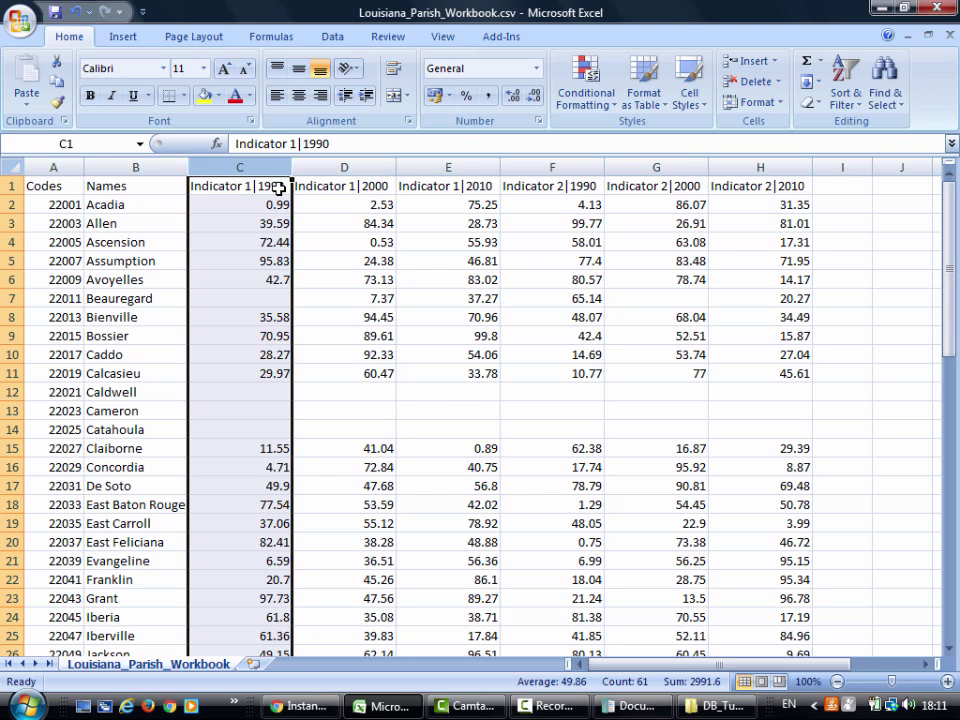
click(318, 187)
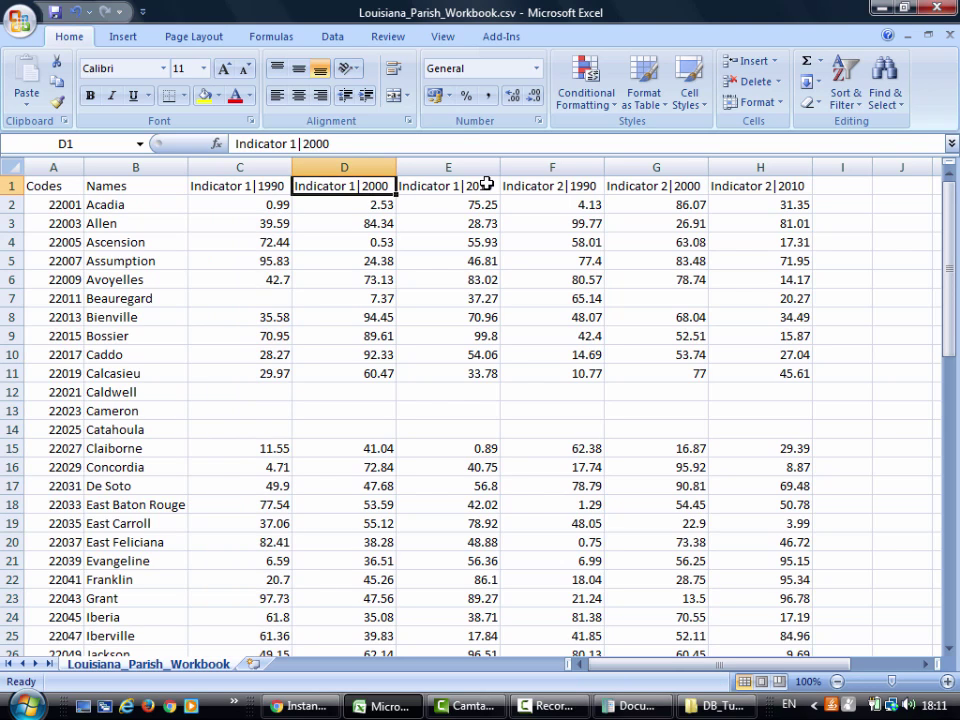
click(486, 184)
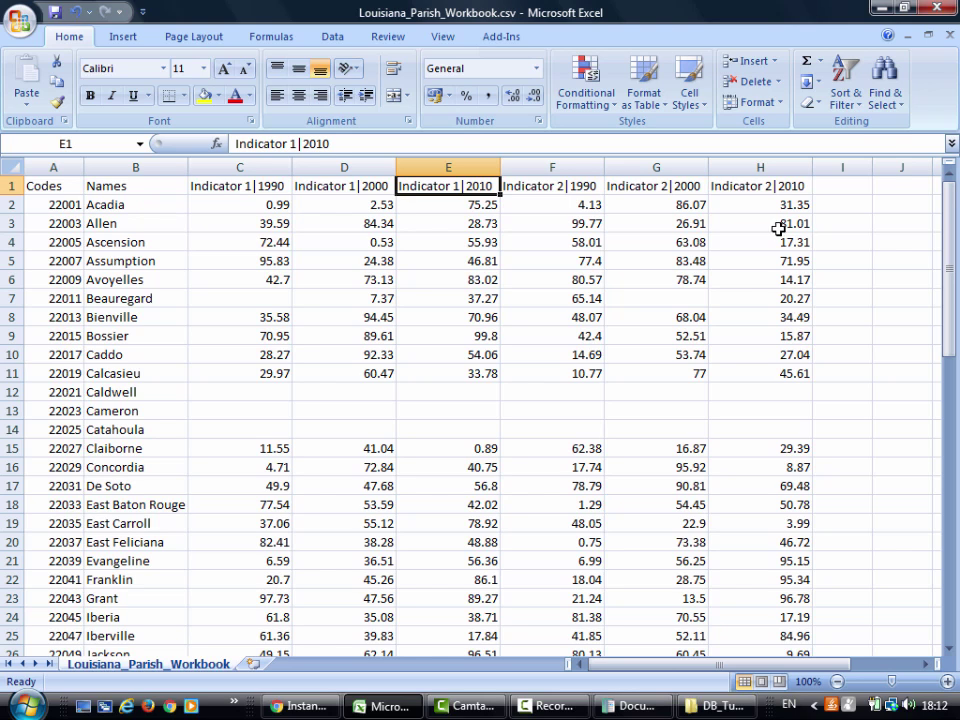
click(950, 36)
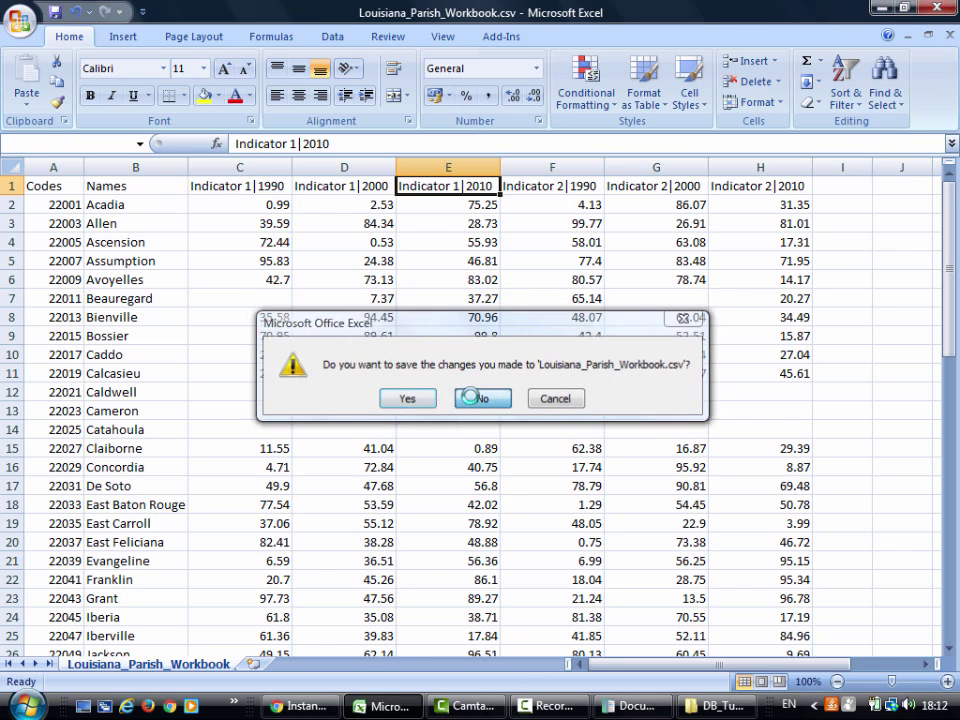
click(480, 398)
- Upload Louisiana_Parish_Workbook.csv from the local tutorial folder to the data files in Dashboard Builder
click(703, 707)
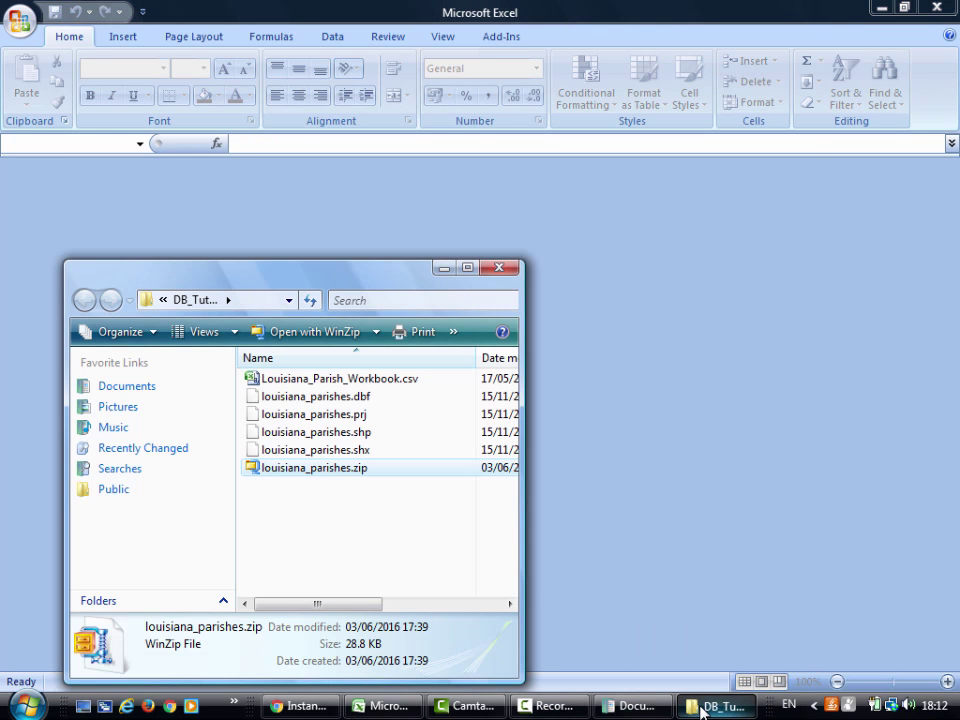
click(293, 707)
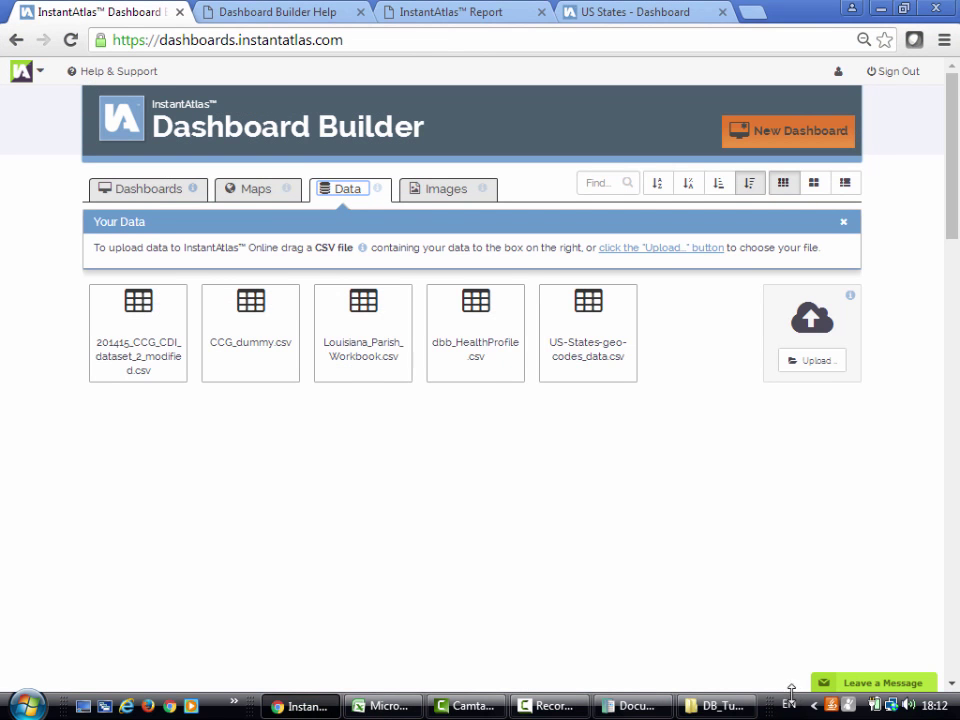
click(710, 707)
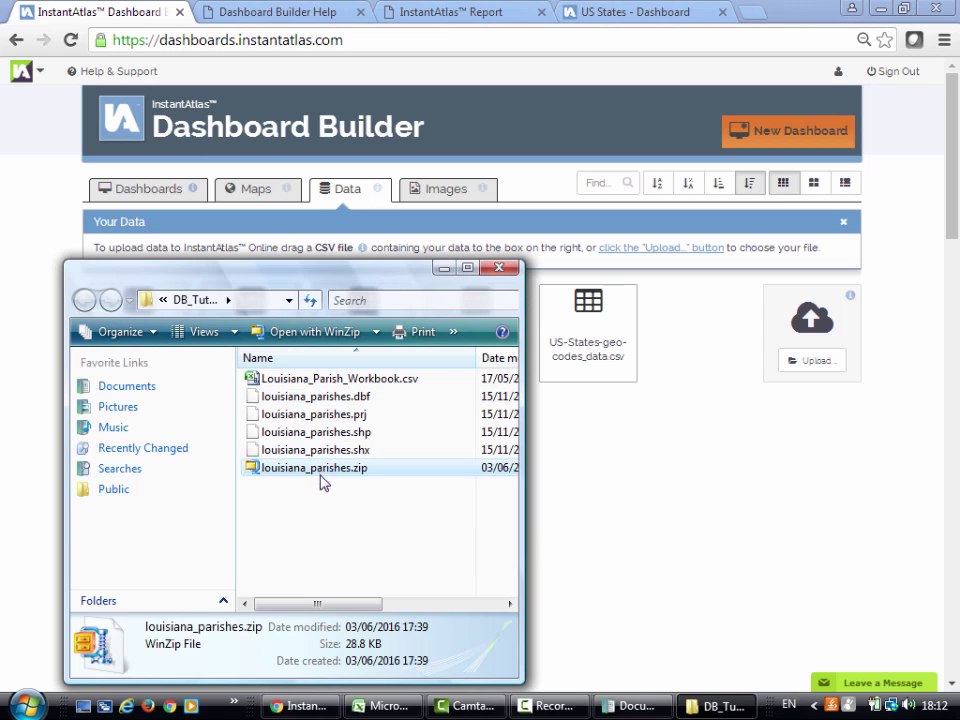
drag(321, 380, 827, 364)
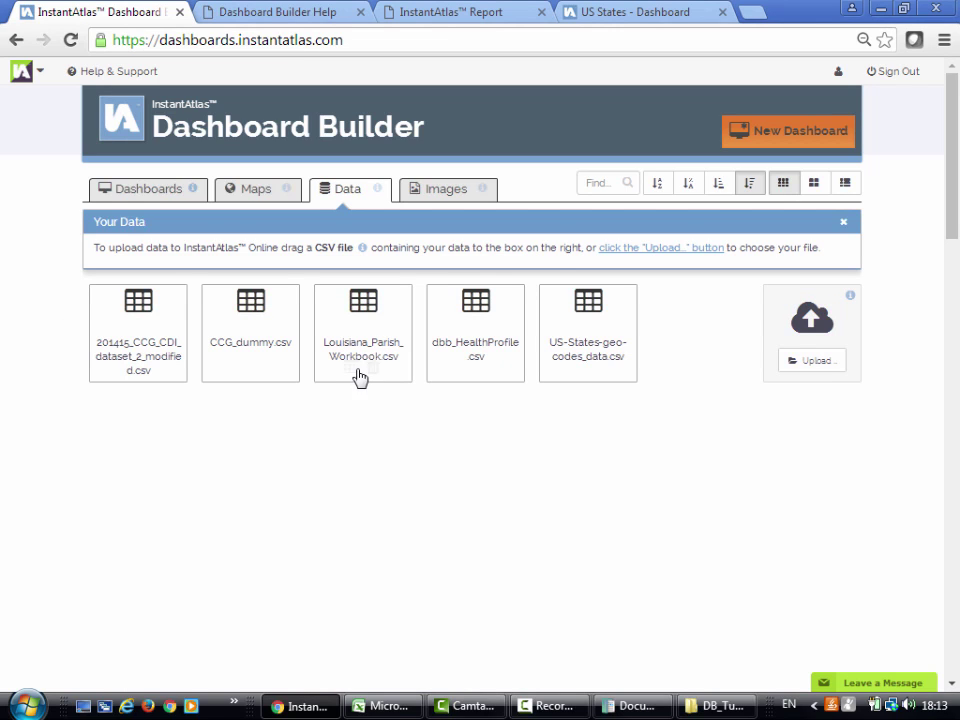
- Preview the uploaded Louisiana_Parish_Workbook.csv data and close the preview
mouse_move(354, 379)
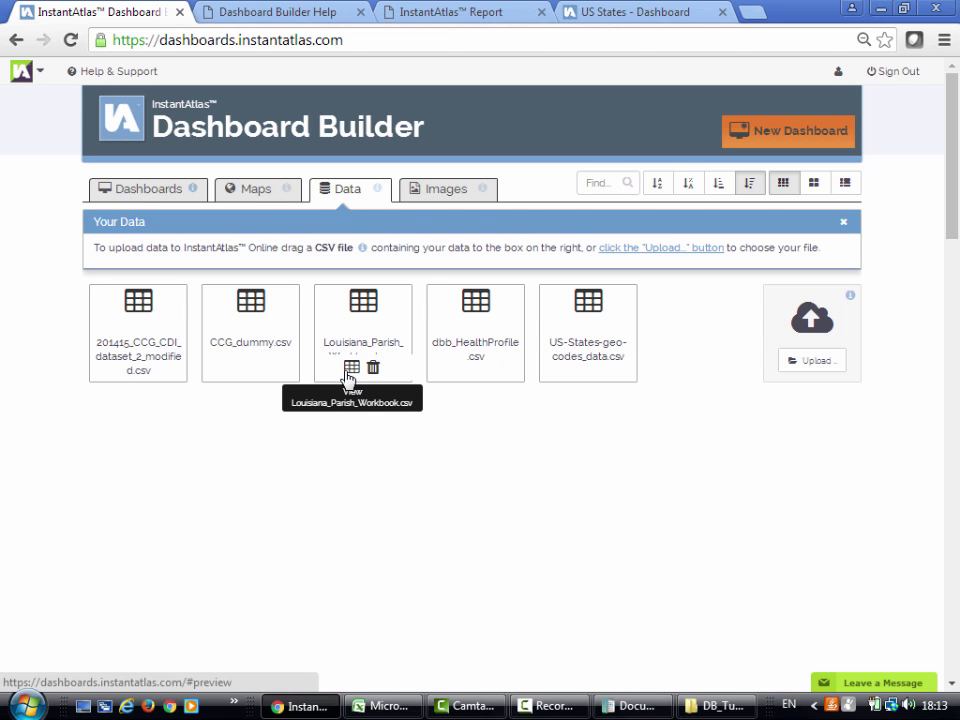
click(349, 370)
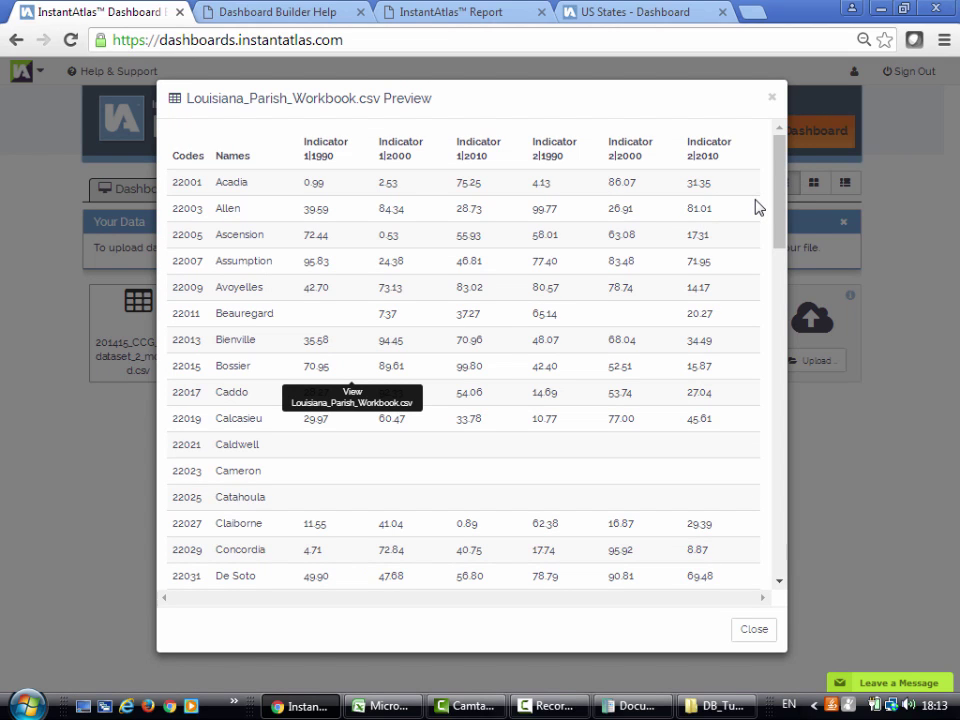
click(770, 100)
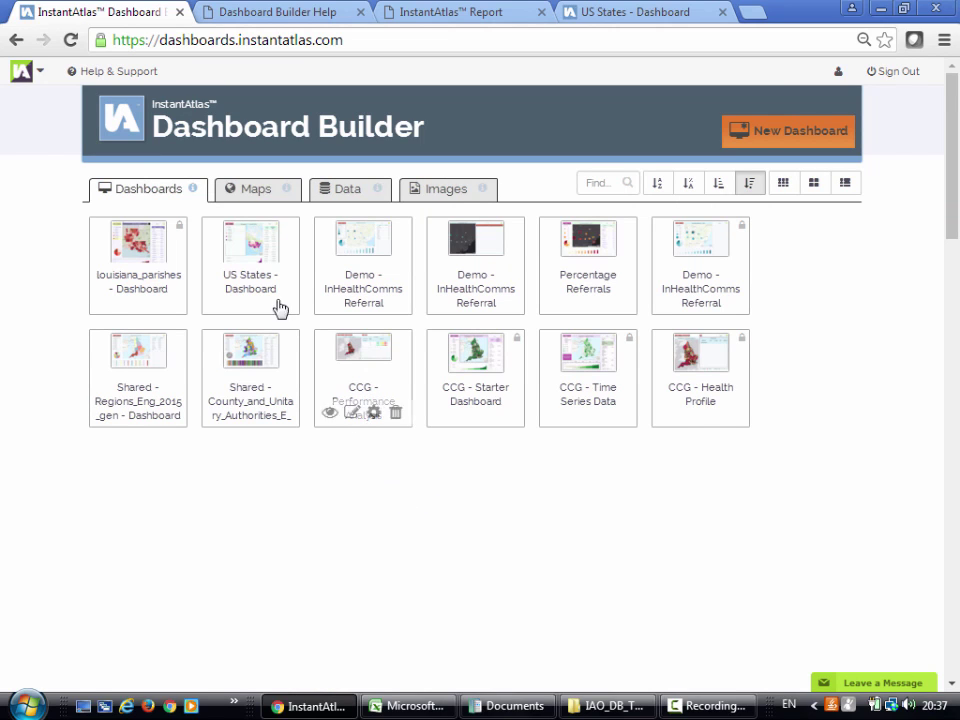
- Open the louisiana_parishes dashboard for editing and bring up the data manager for its geography
mouse_move(142, 257)
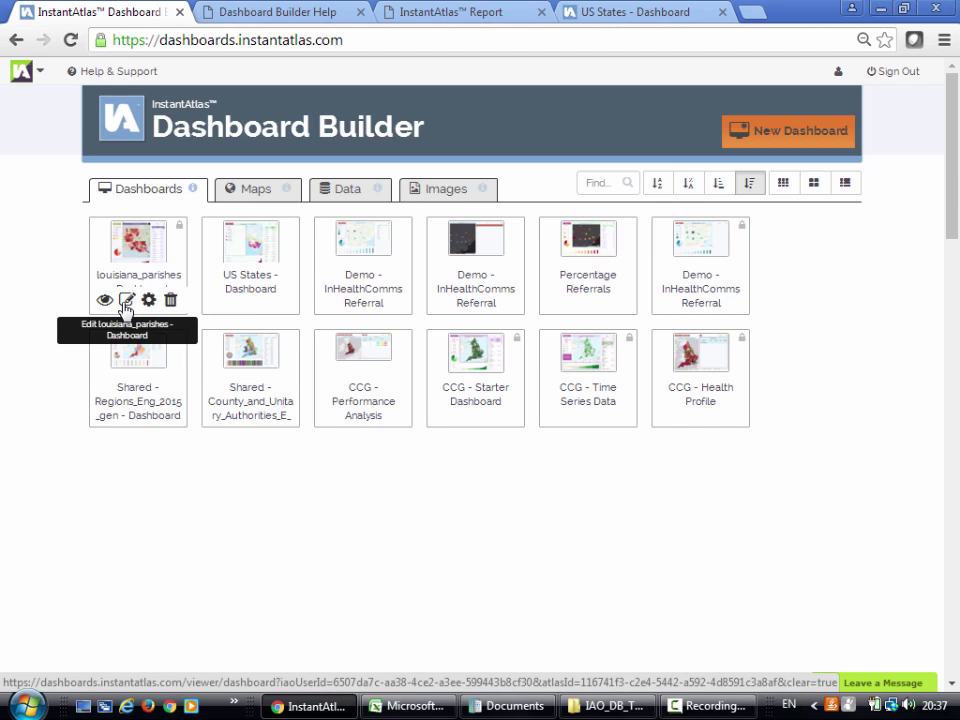
click(125, 304)
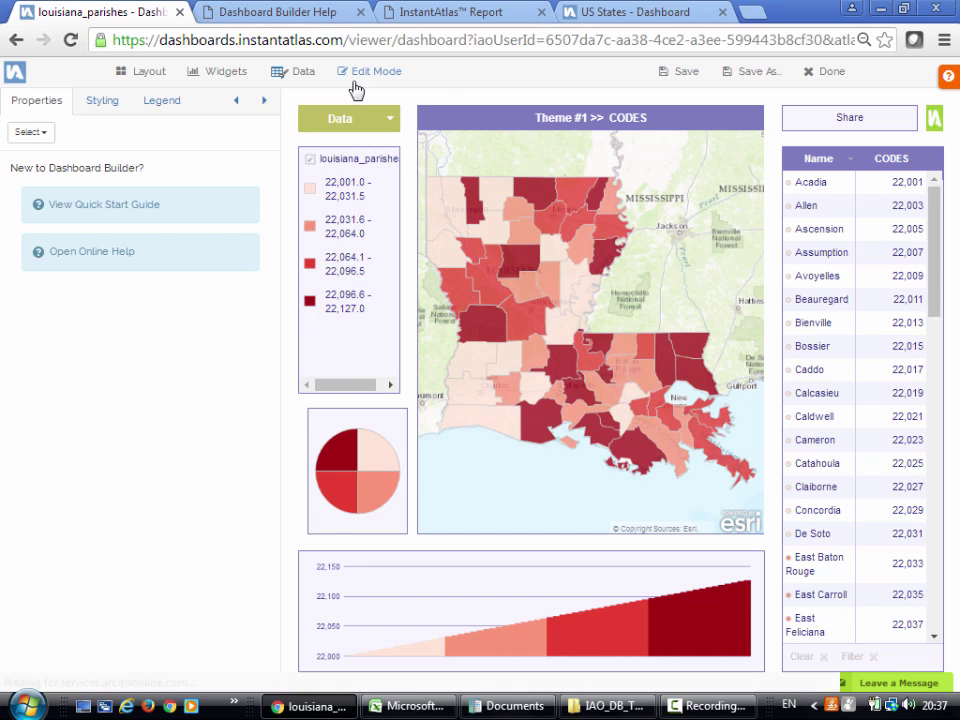
click(288, 76)
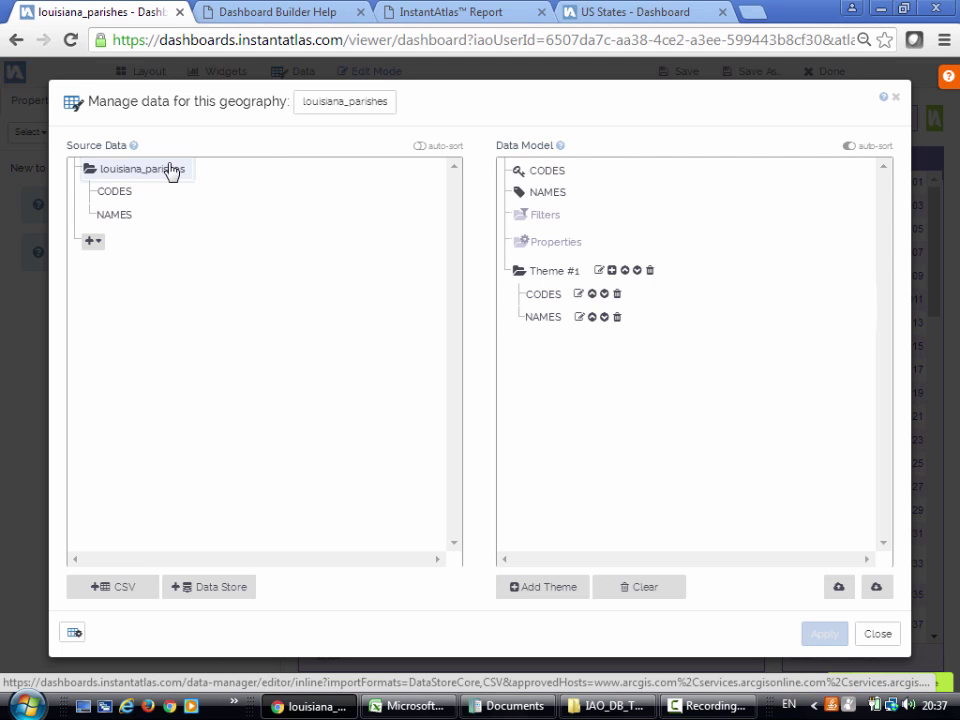
click(222, 190)
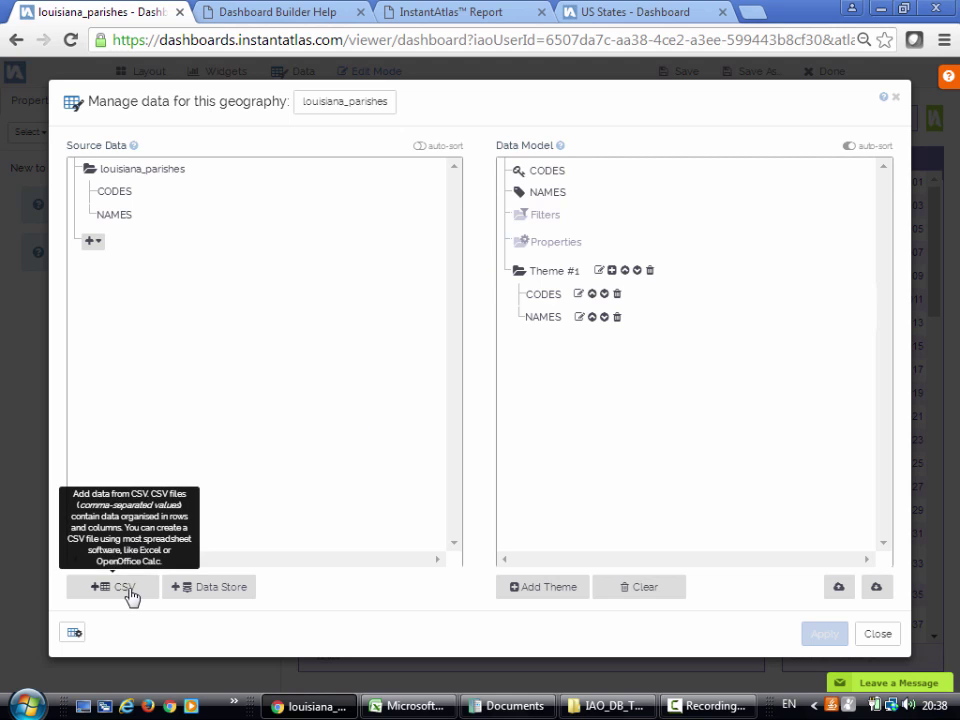
- Add the online file Louisiana_Parish_Workbook.csv as CSV source data for the louisiana_parishes geography
click(129, 590)
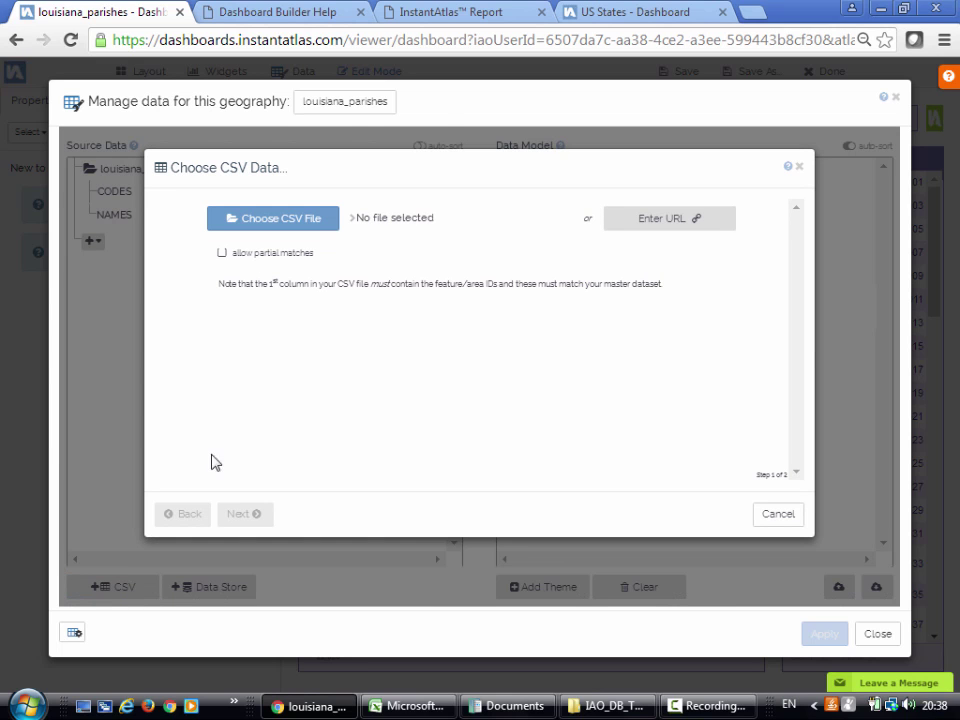
click(306, 221)
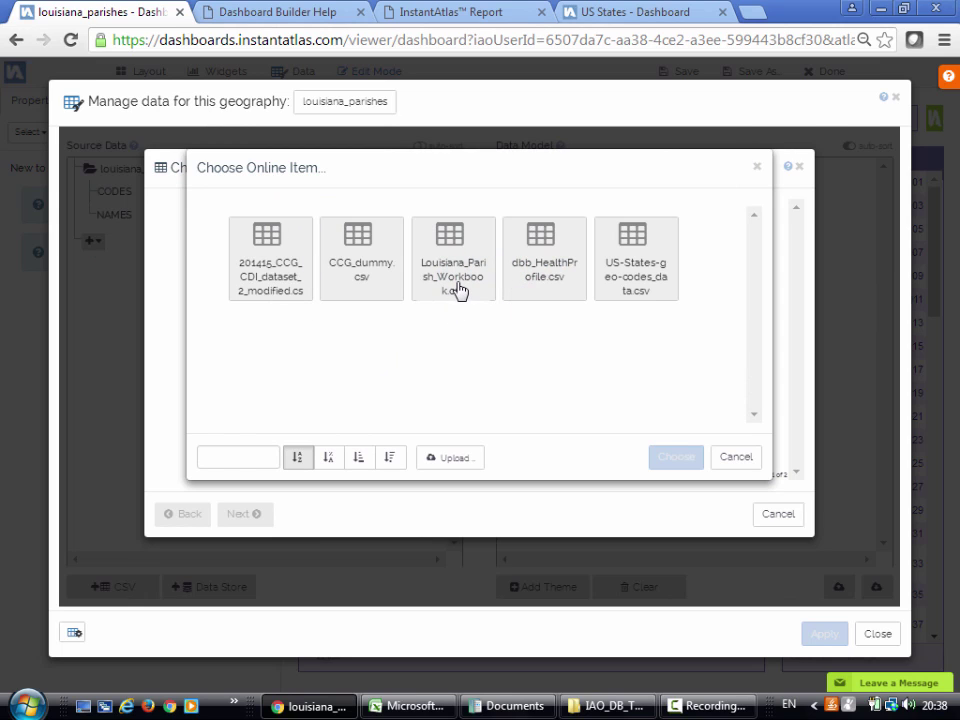
click(458, 289)
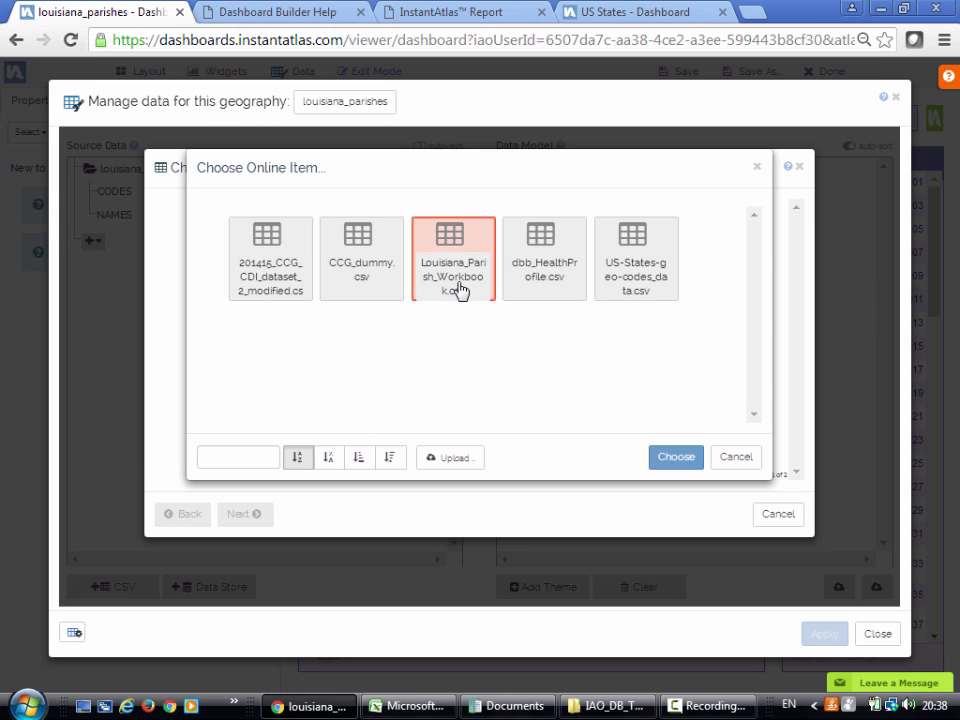
click(673, 458)
click(245, 514)
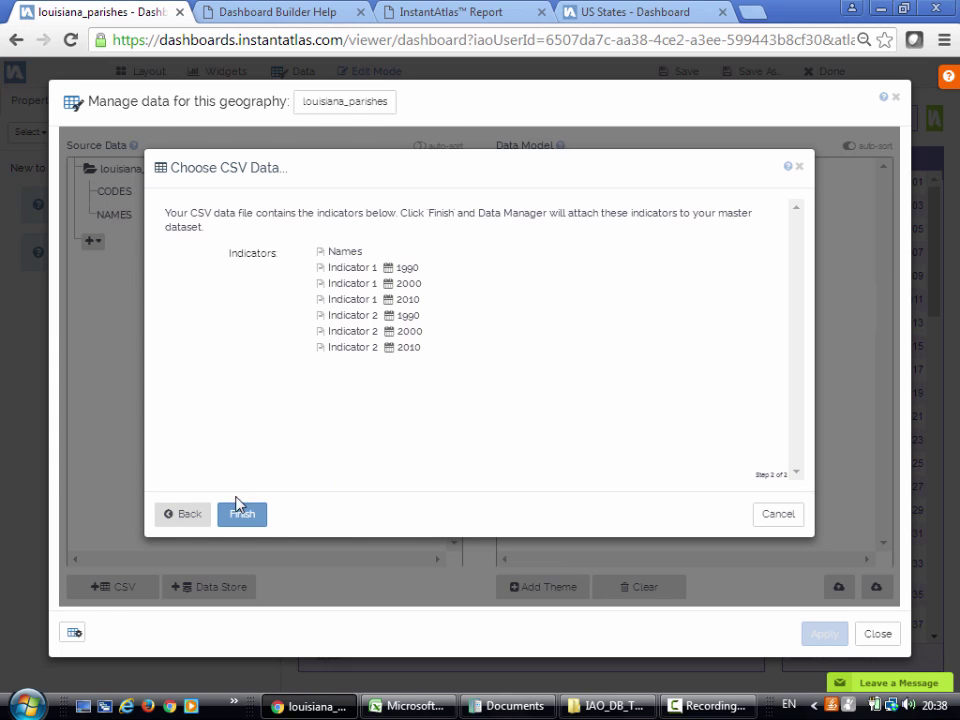
click(252, 520)
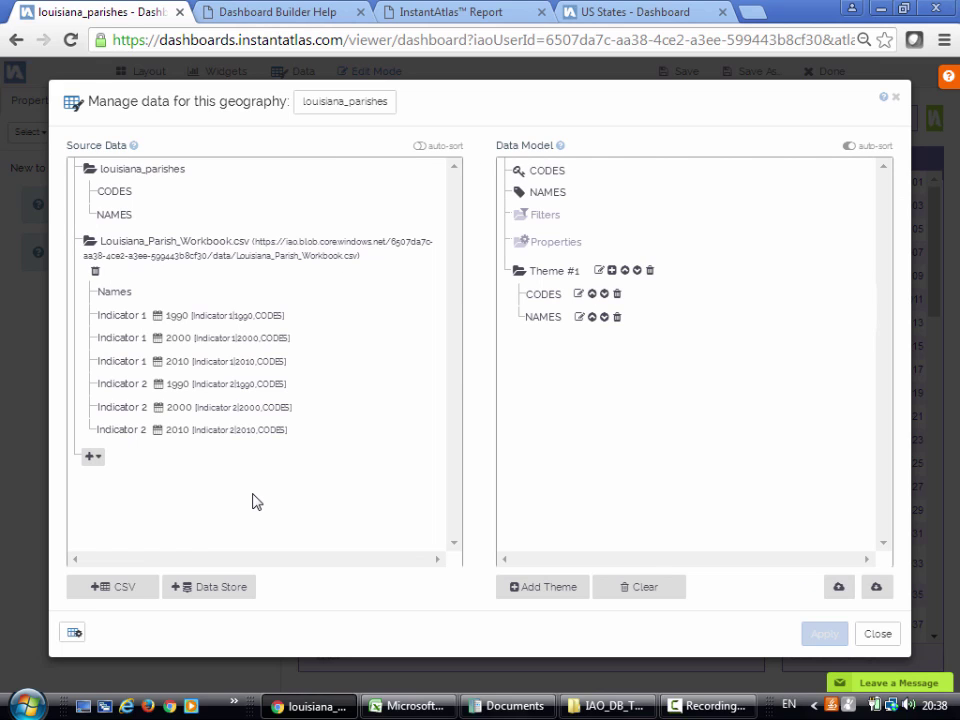
click(358, 385)
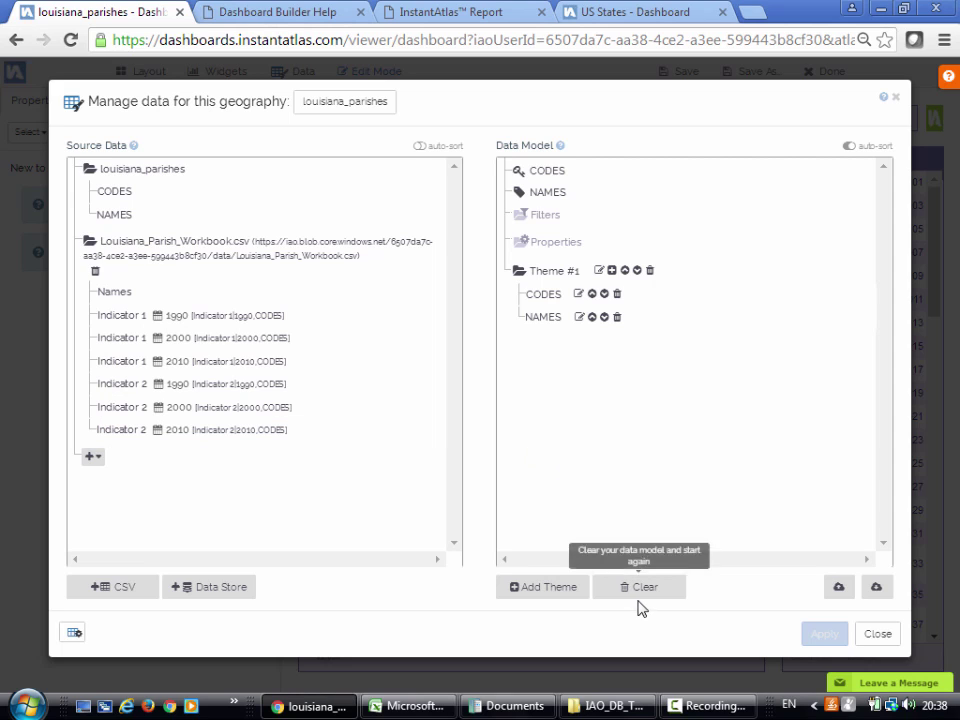
- Clear the existing indicators from the data model and rename Theme #1 as Health
click(639, 600)
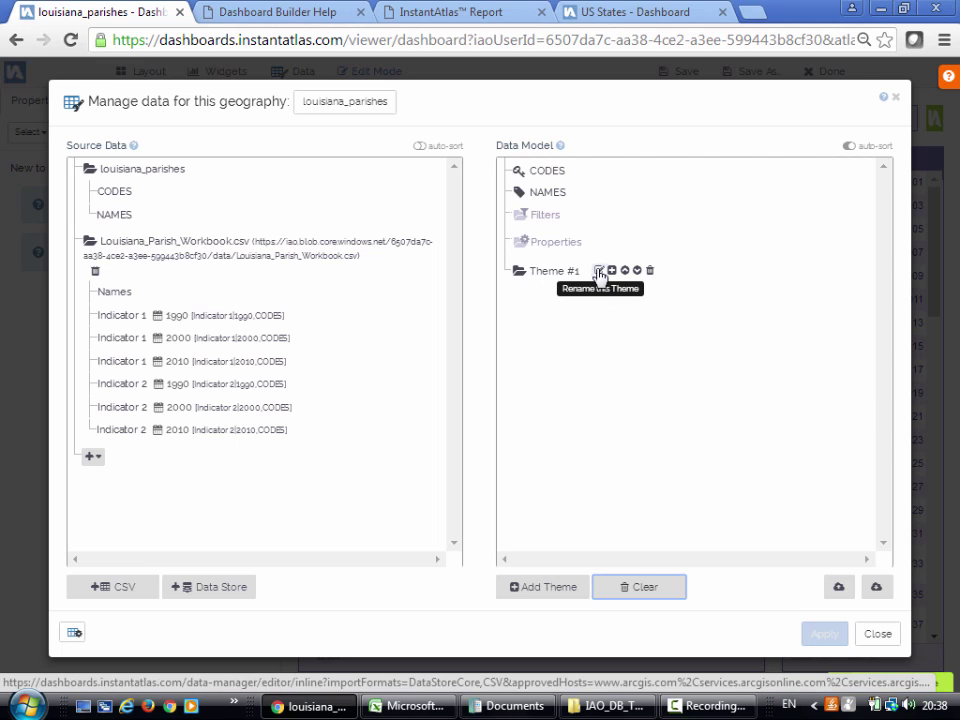
click(599, 272)
triple_click(570, 272)
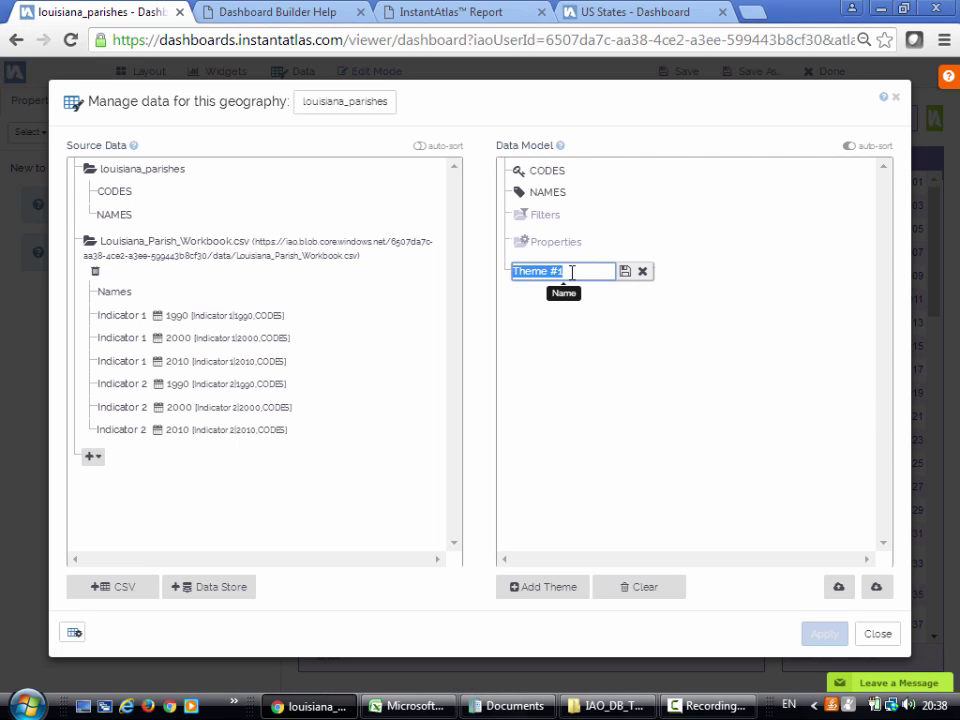
text(Health)
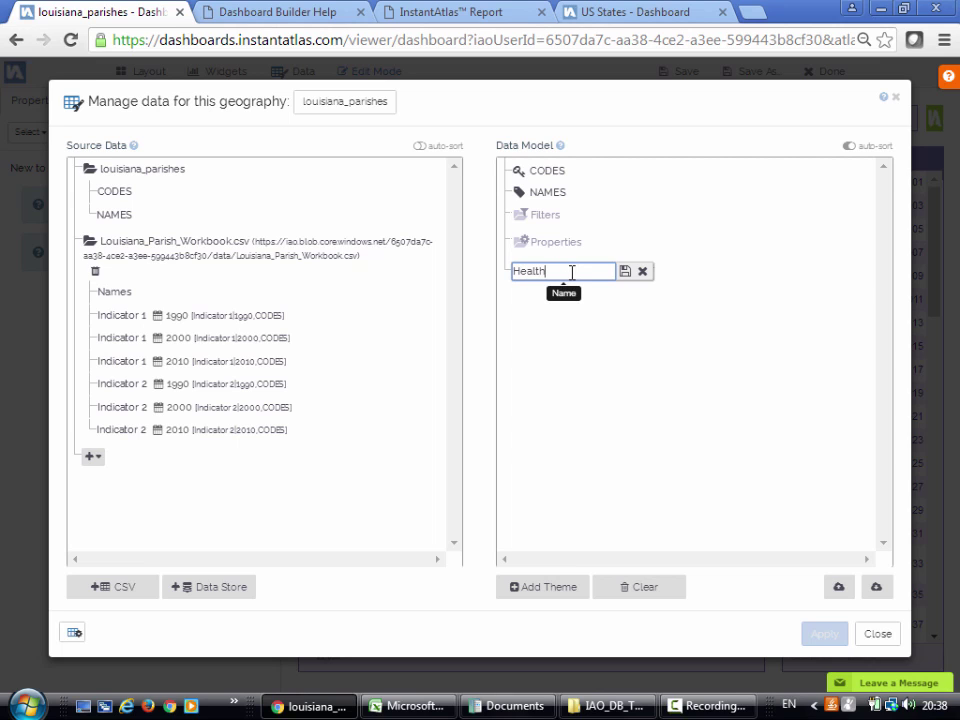
click(623, 271)
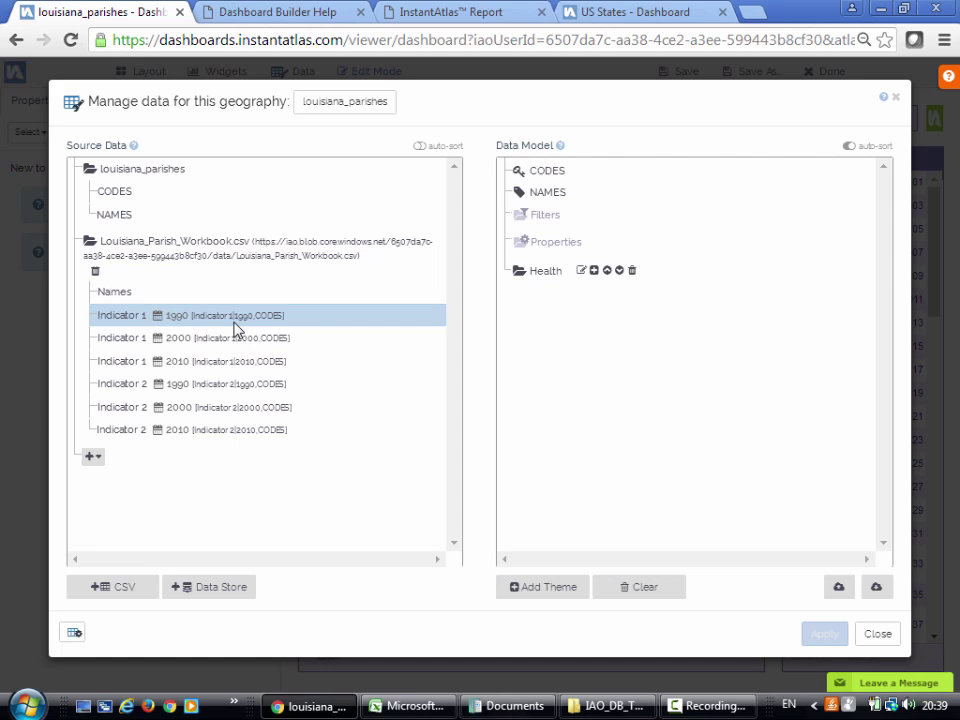
- Add the 1990, 2000 and 2010 source entries of Indicator 1 to the Health theme
click(234, 322)
shift+click(210, 363)
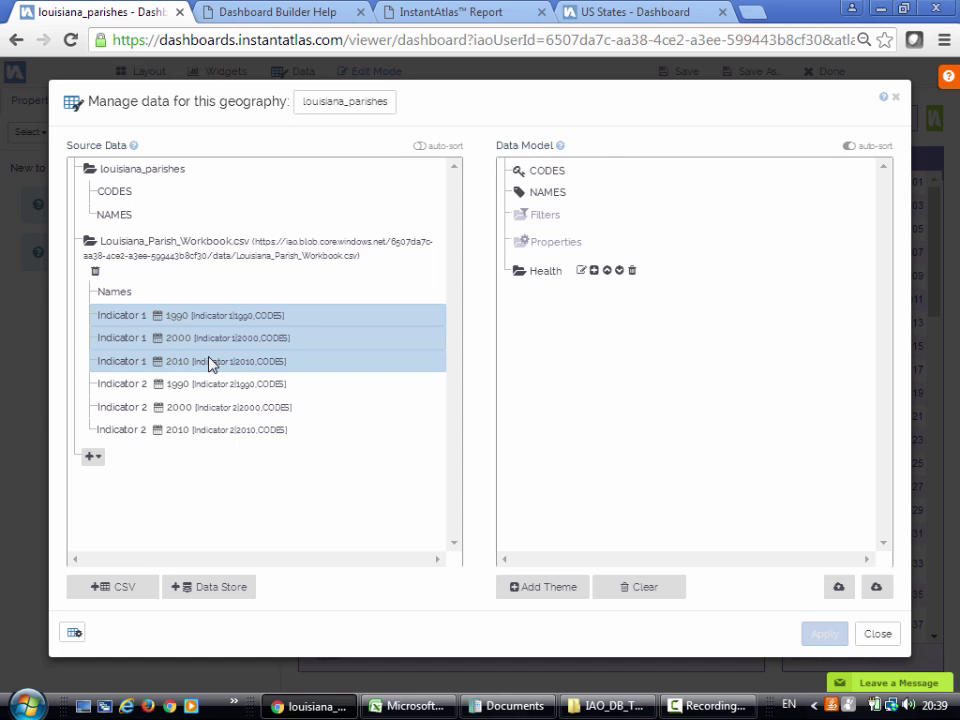
mouse_move(145, 330)
mouse_down()
mouse_move(544, 317)
mouse_move(621, 285)
mouse_move(655, 236)
mouse_move(566, 262)
mouse_move(583, 244)
mouse_move(549, 252)
mouse_move(551, 272)
mouse_move(572, 272)
mouse_move(563, 265)
mouse_move(559, 274)
mouse_up()
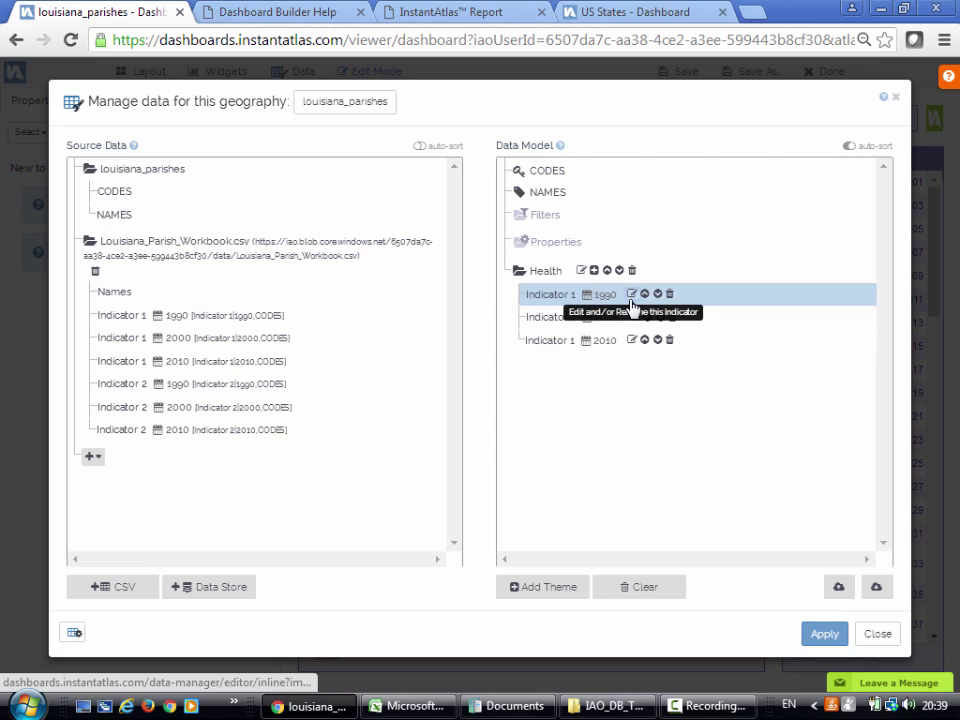
- Rename Indicator 1 in the Health theme as % of people with diabetes, keeping 1990 and numeric, and apply the data model
click(631, 296)
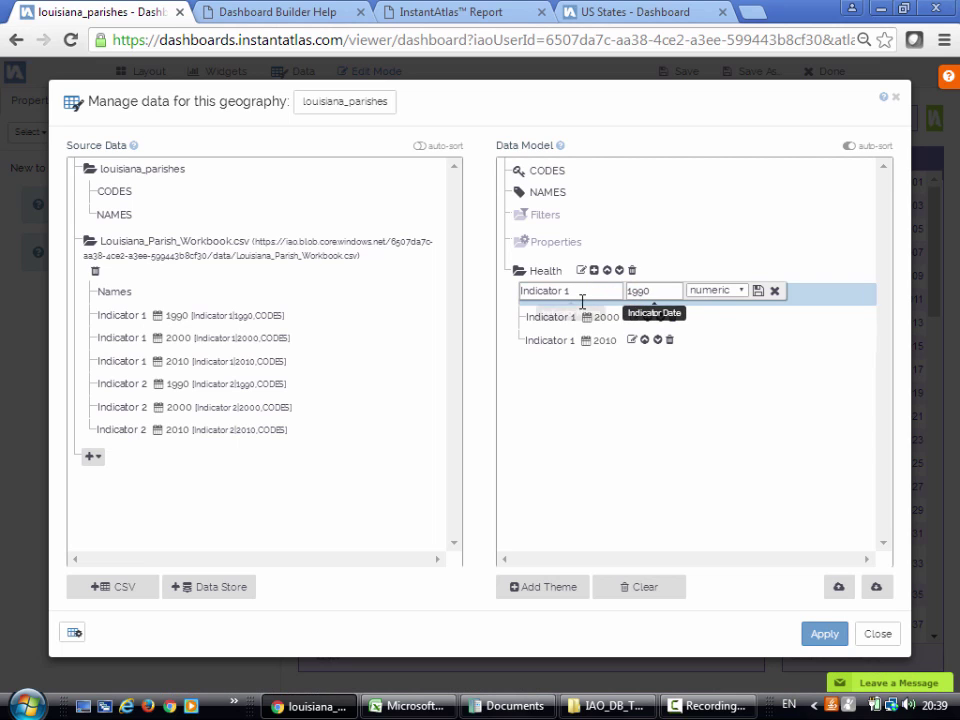
triple_click(583, 291)
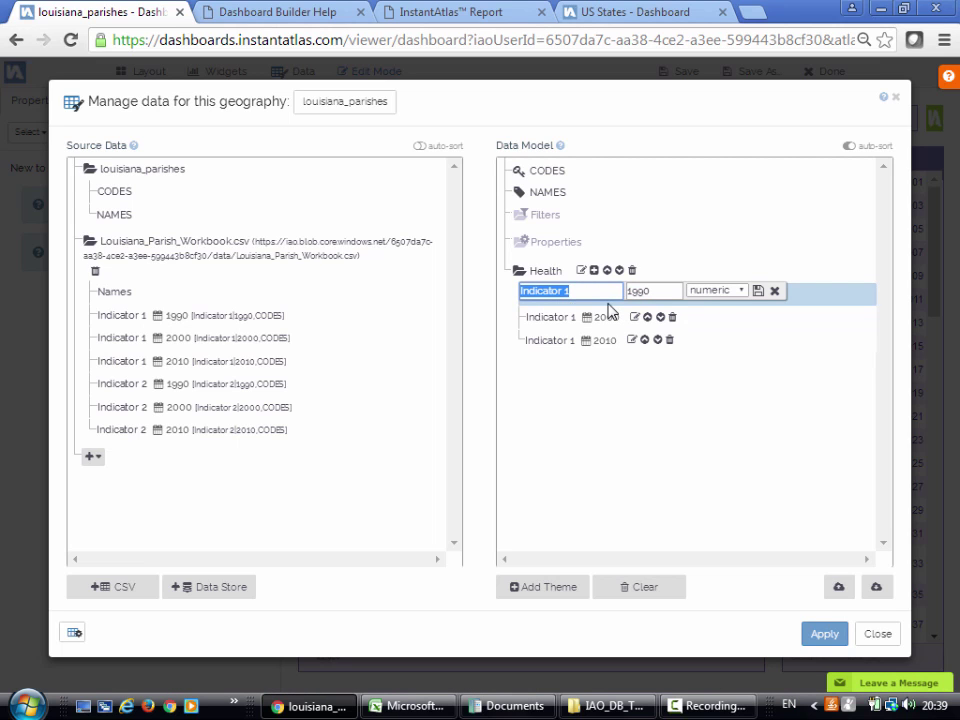
text(% of people wit)
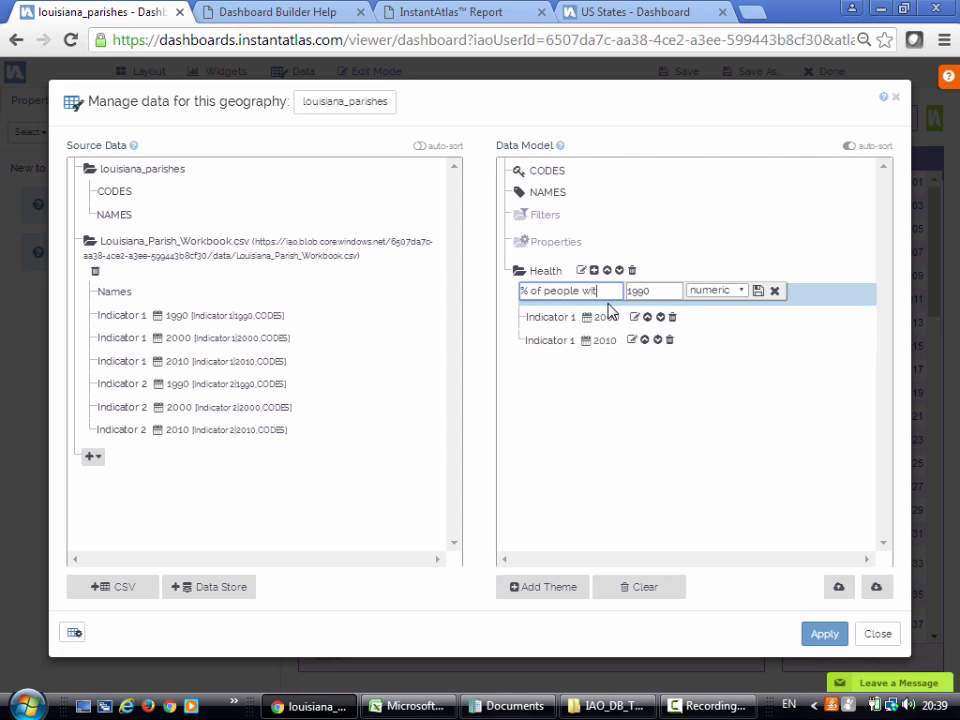
text(h diabetes)
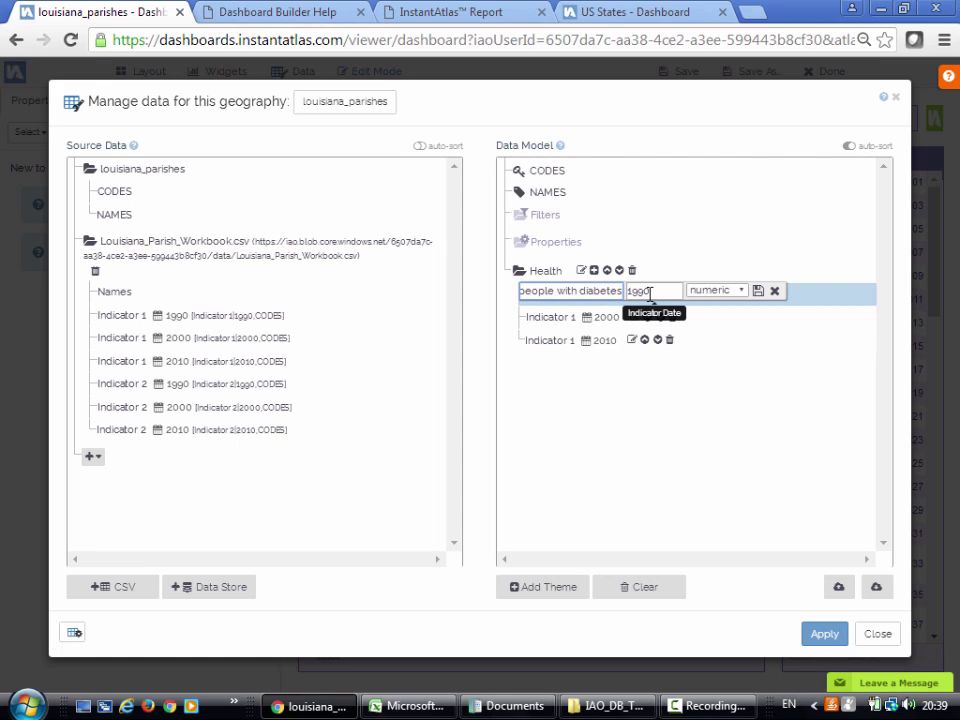
click(650, 291)
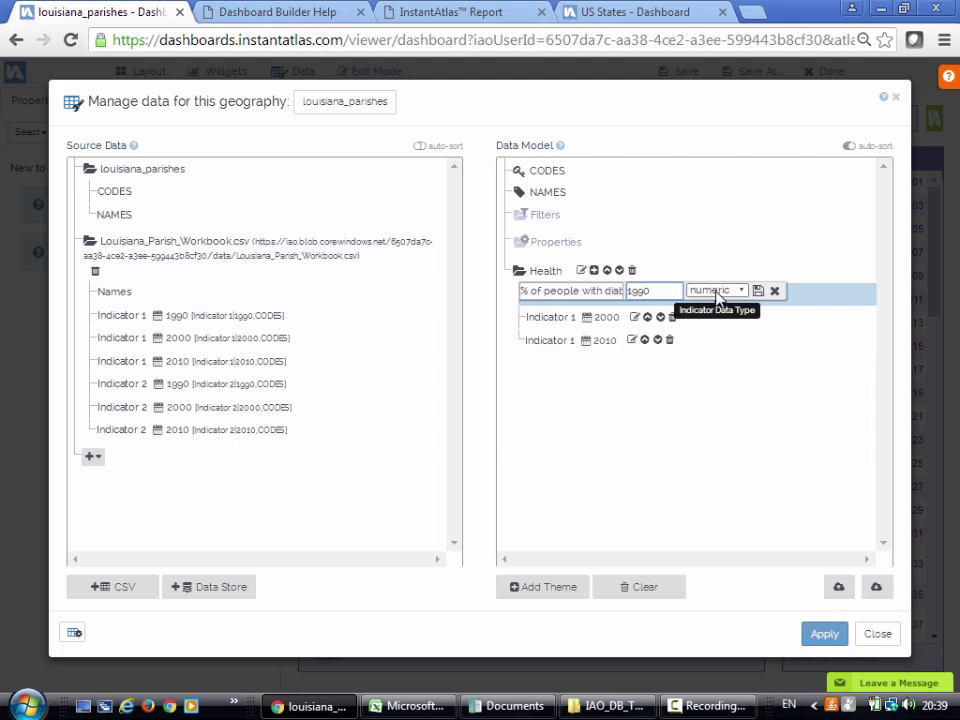
click(716, 291)
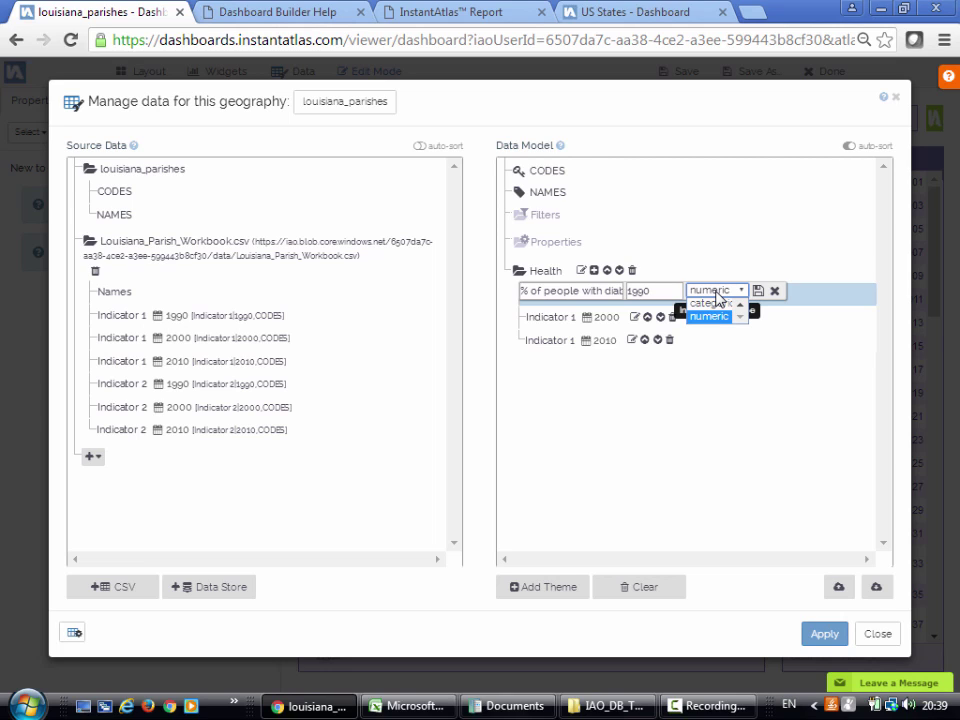
click(717, 294)
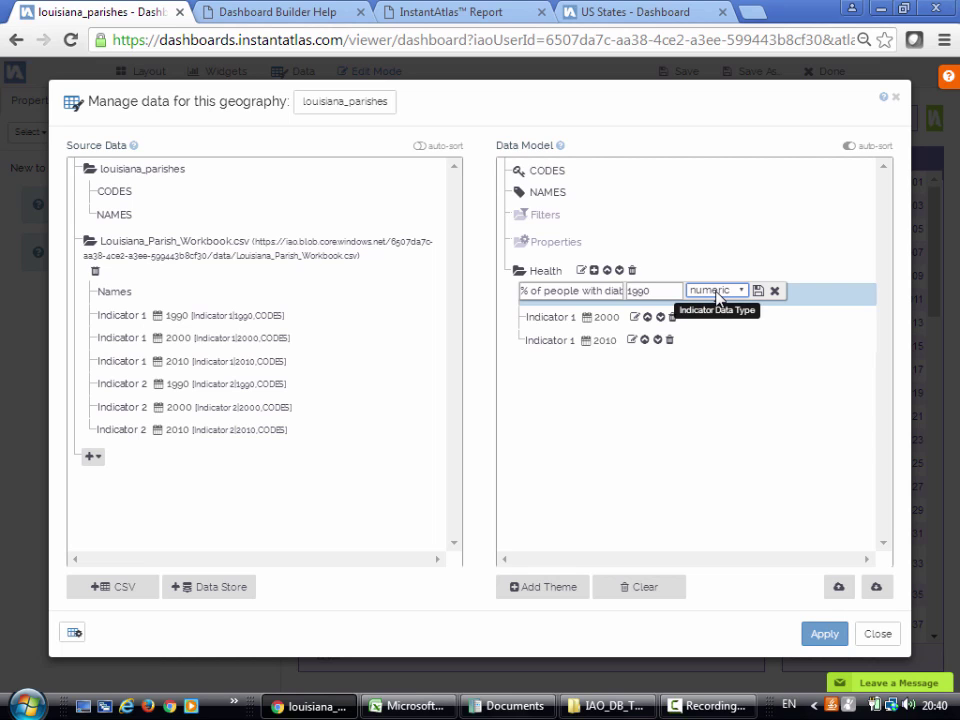
click(745, 292)
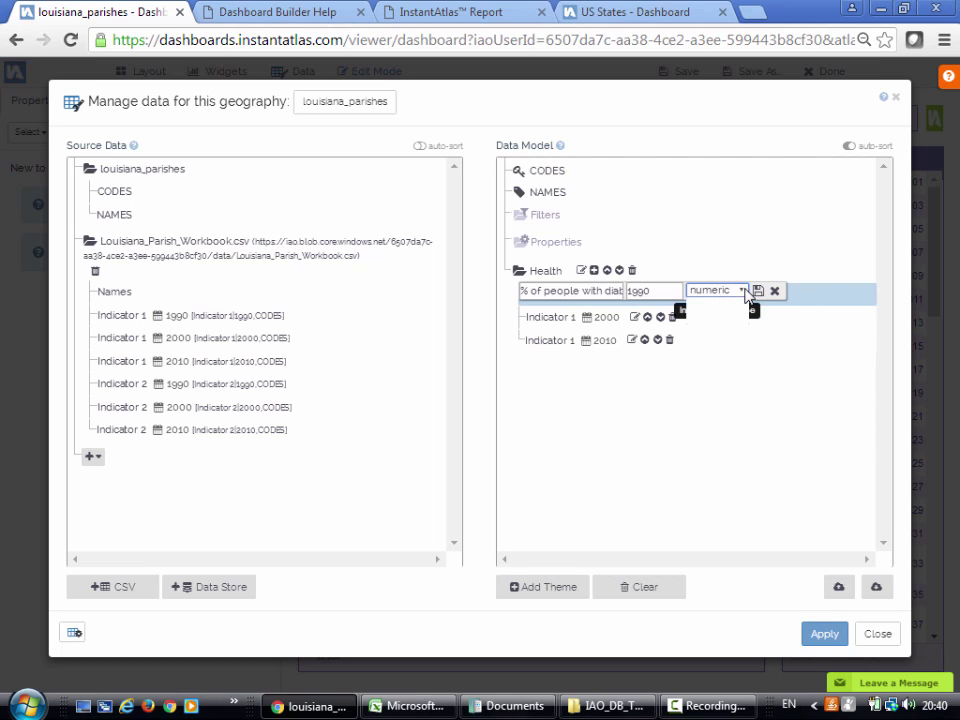
click(759, 292)
click(758, 292)
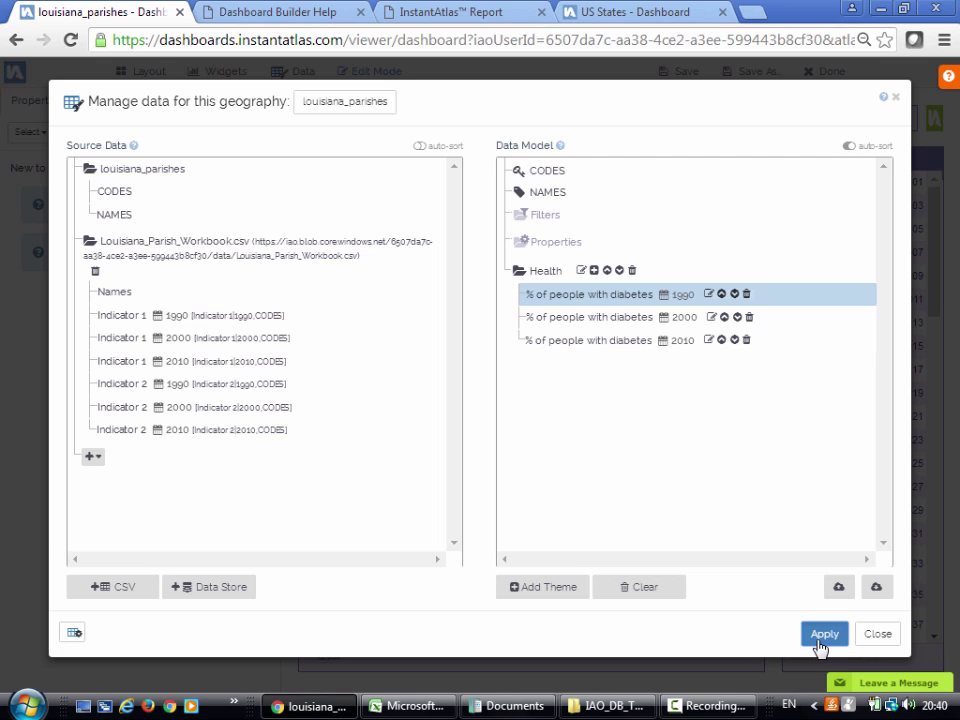
click(822, 636)
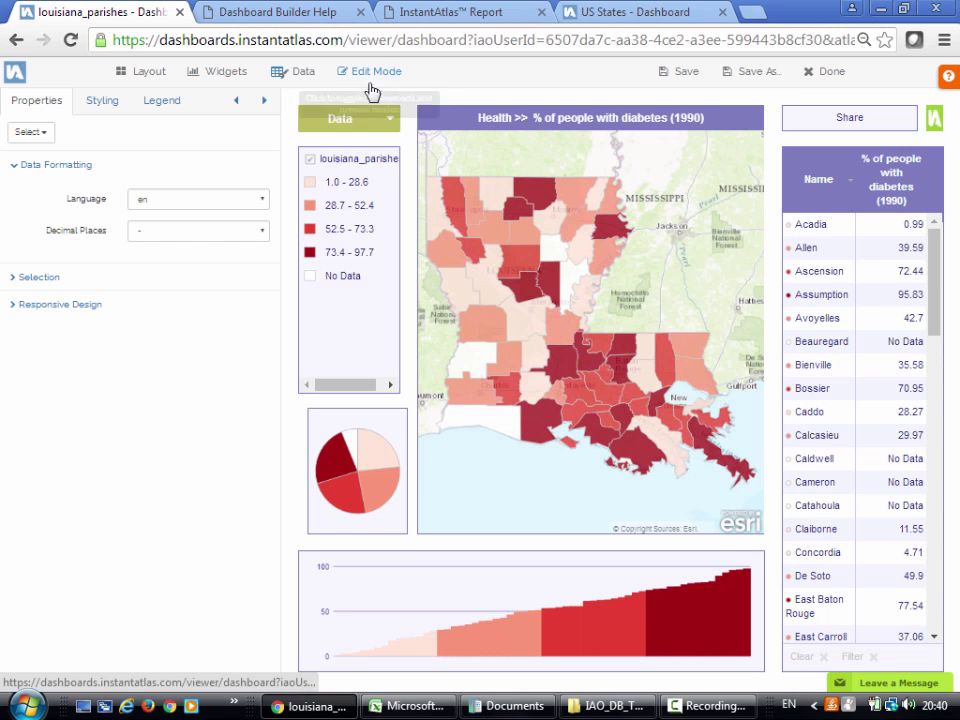
- Preview the dashboard with the 2000 data for % of people with diabetes, and return to edit mode
click(370, 72)
click(370, 118)
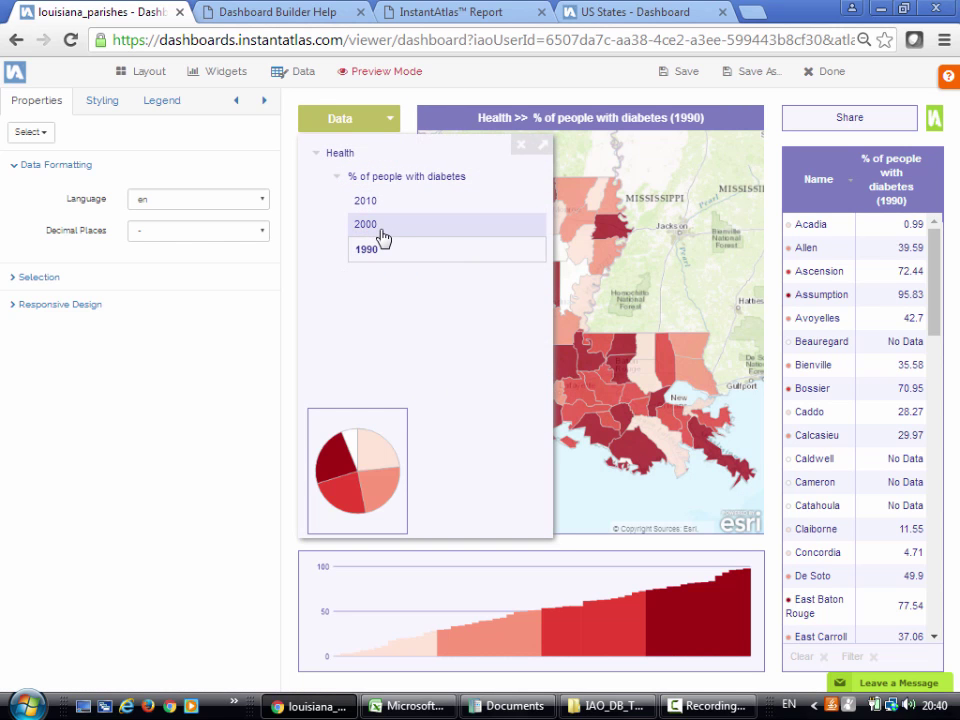
click(381, 233)
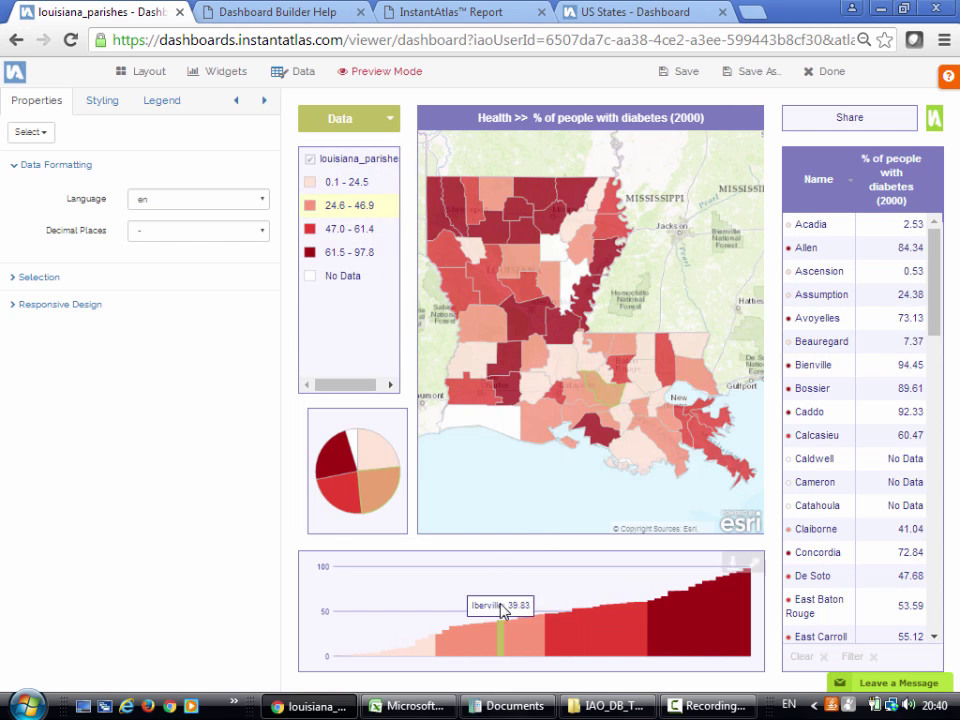
key(Escape)
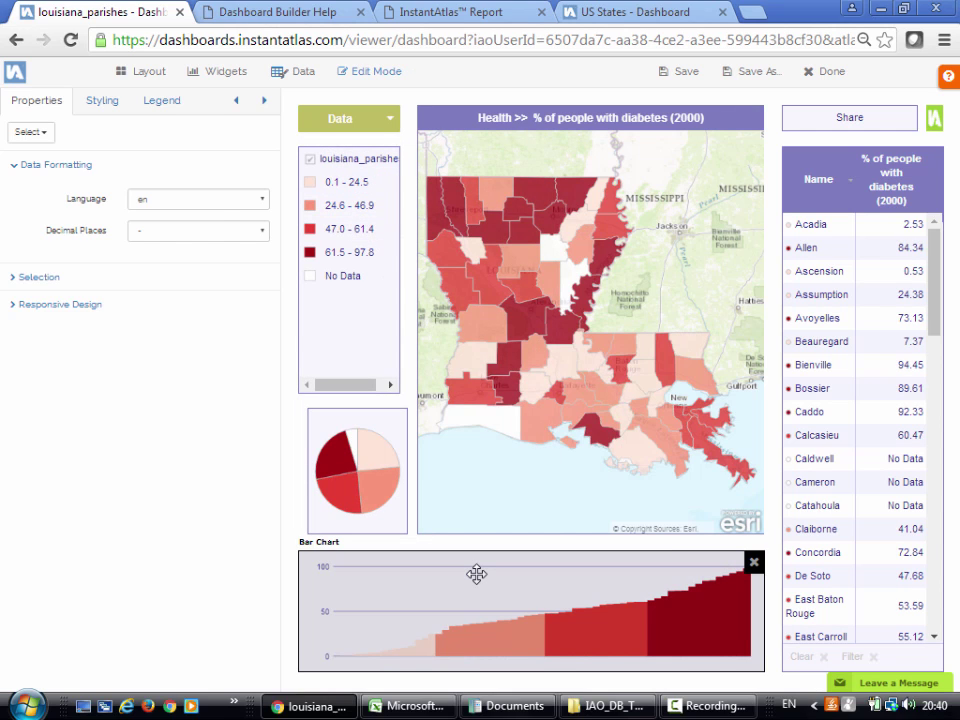
- Add a Time Series - Line Chart widget to the dashboard
click(476, 573)
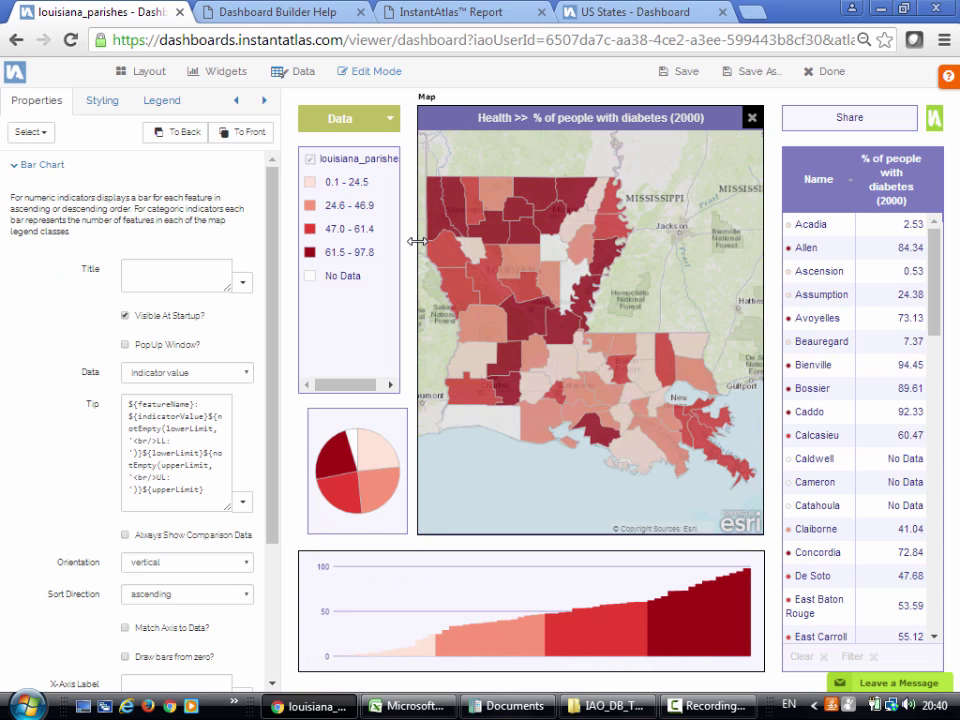
click(235, 82)
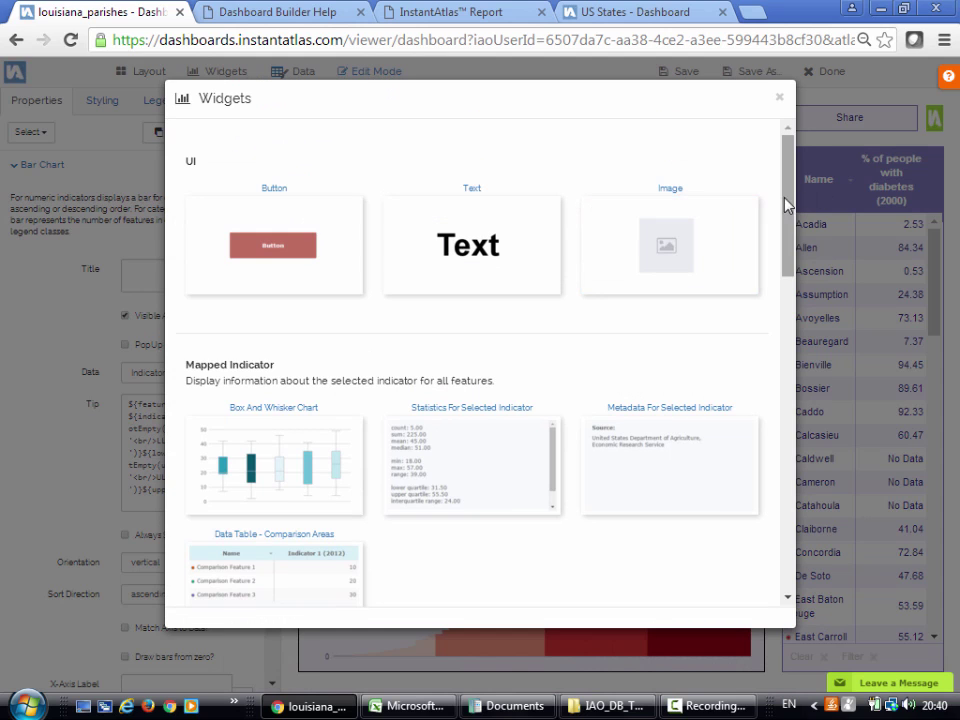
scroll(786, 272, down, 5)
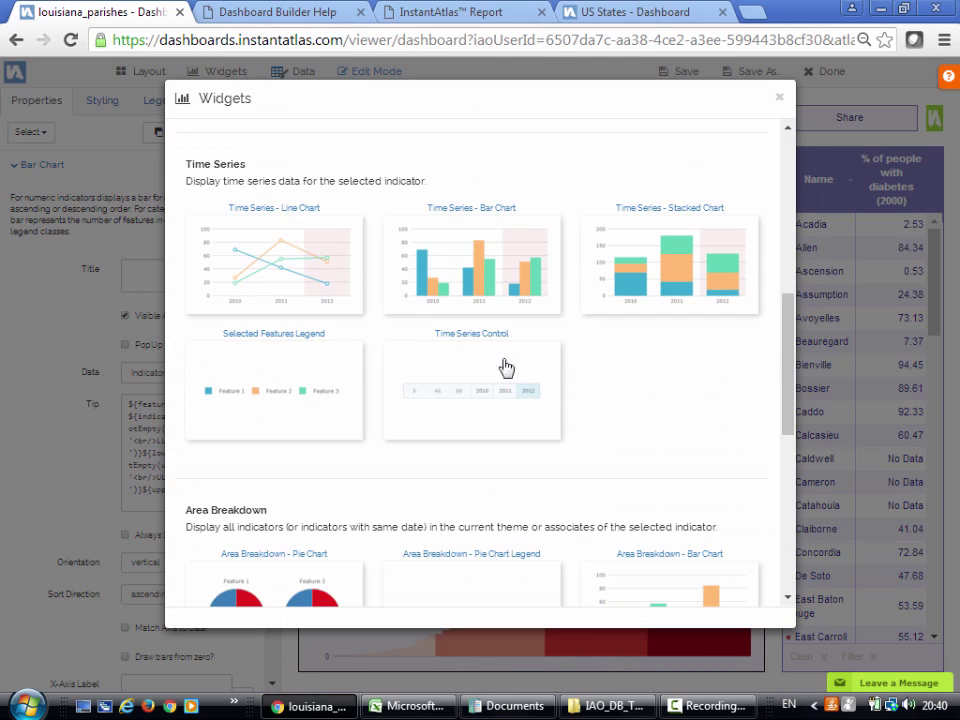
click(313, 287)
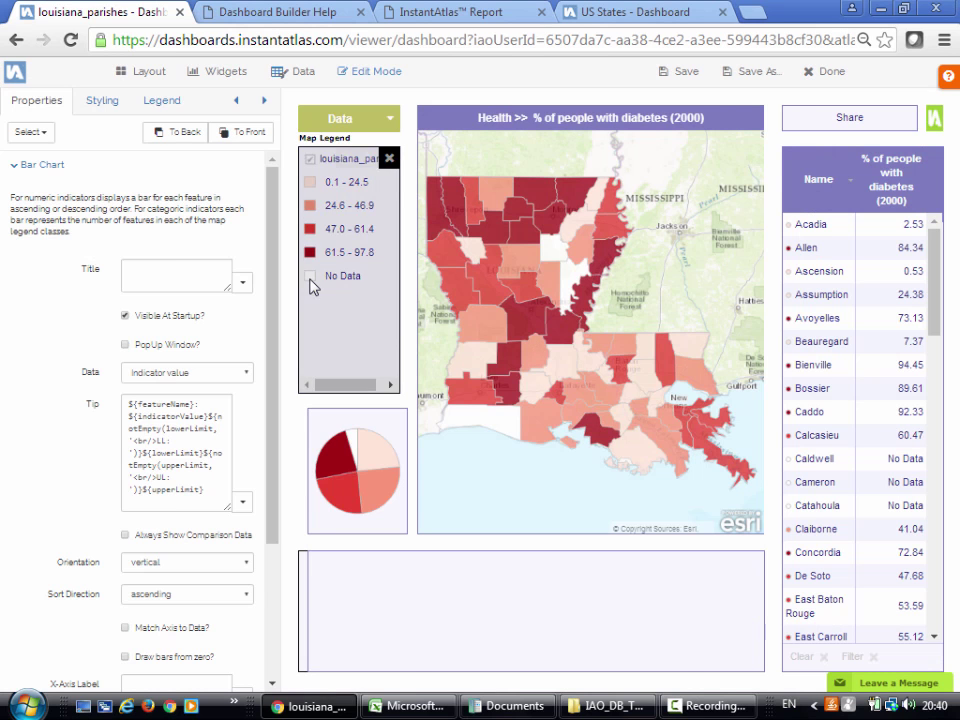
- Delete the bar chart widget and move the time series line chart into its place below the map
click(30, 131)
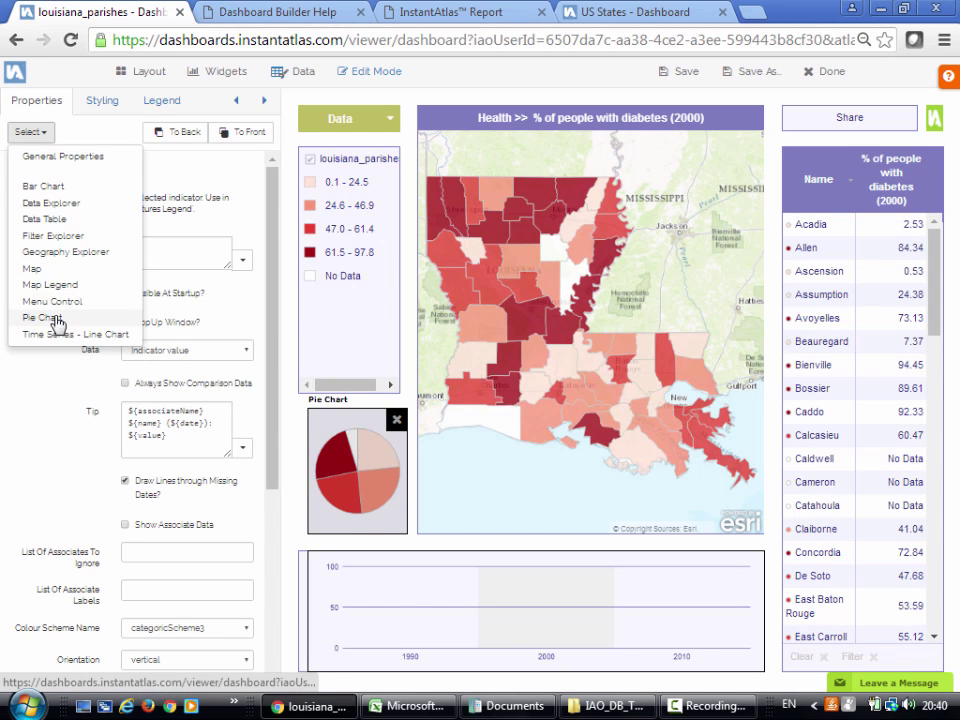
click(40, 186)
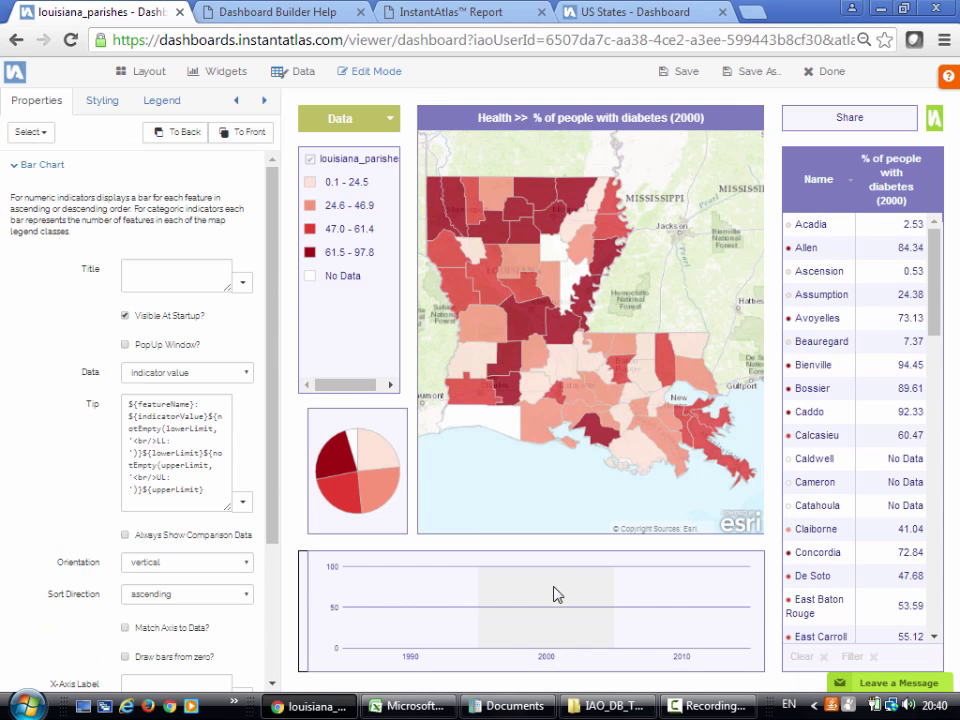
click(555, 593)
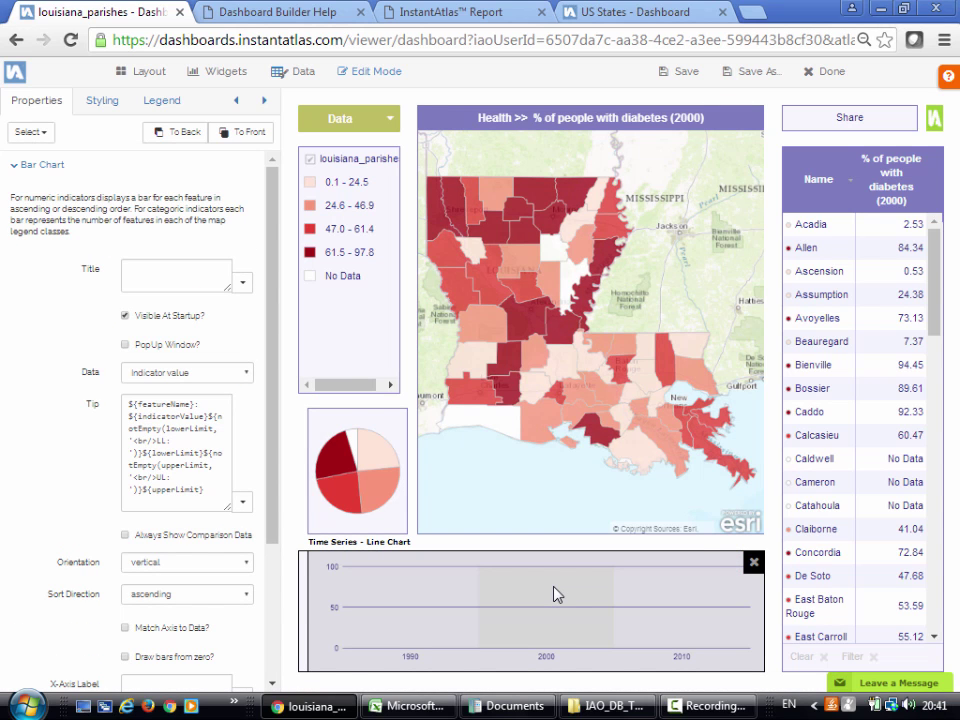
drag(557, 594, 549, 441)
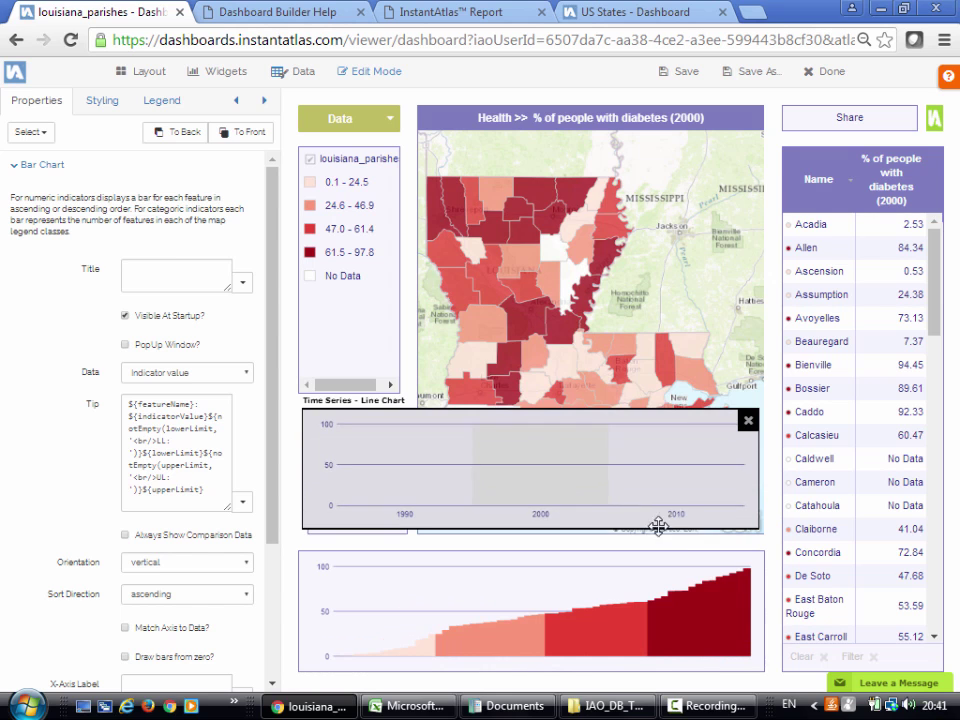
click(754, 561)
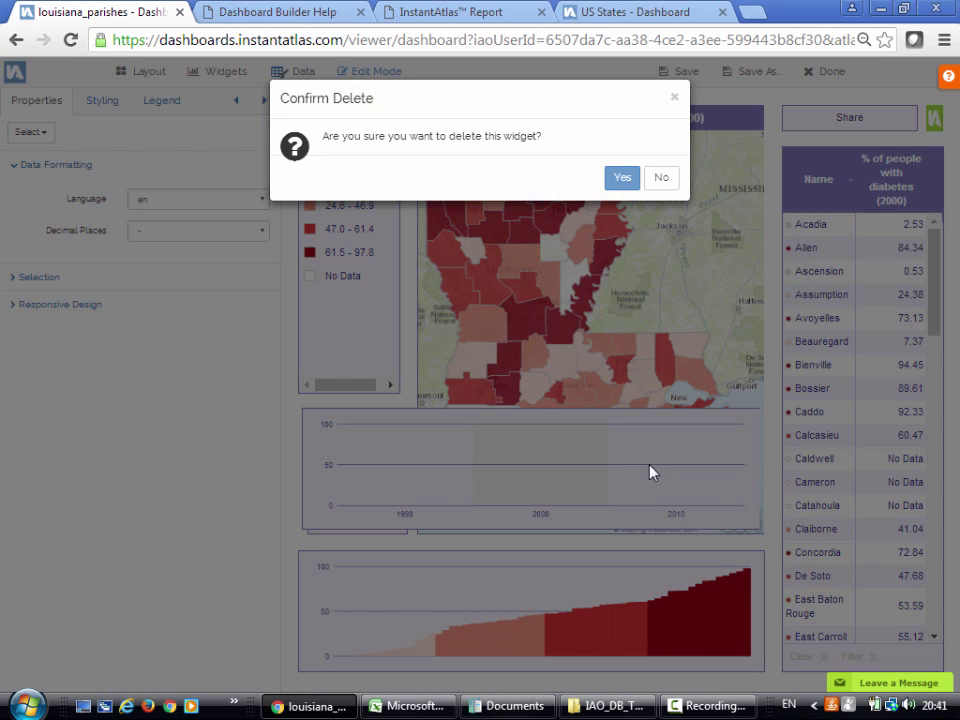
click(622, 177)
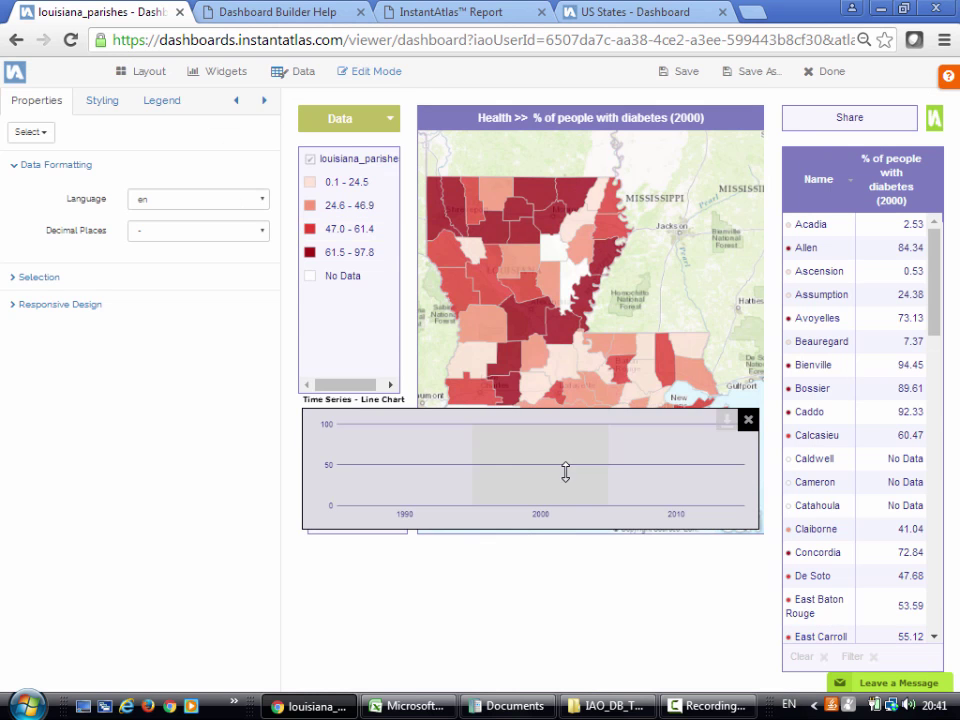
drag(537, 454, 527, 594)
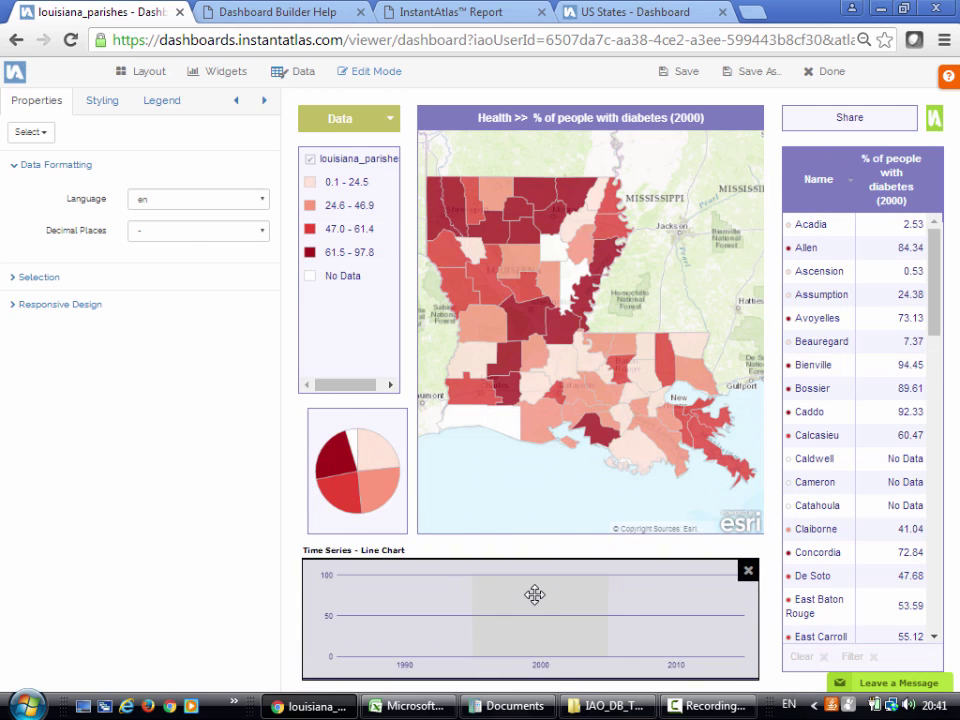
click(735, 419)
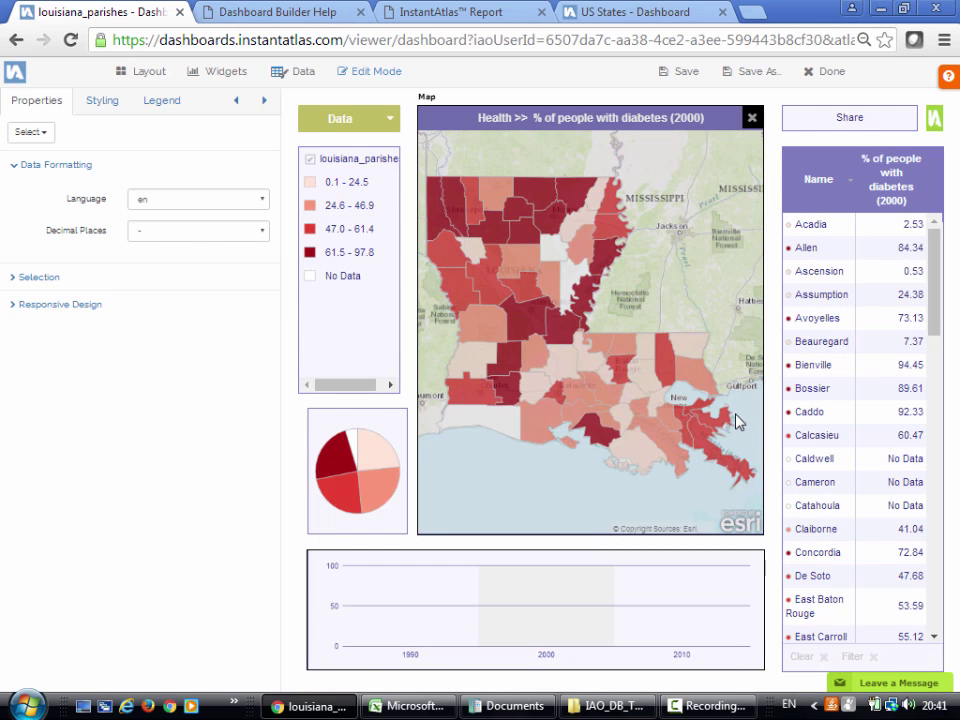
- Preview the dashboard and select Allen and another parish northwest of it on the map to compare their time series lines
click(375, 73)
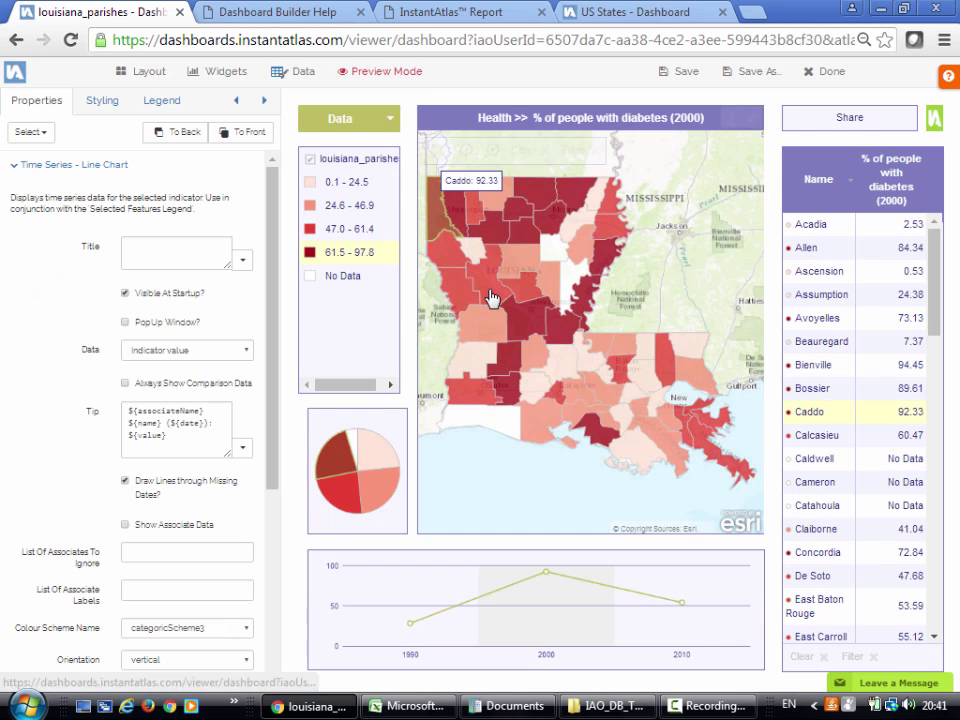
click(499, 313)
click(514, 367)
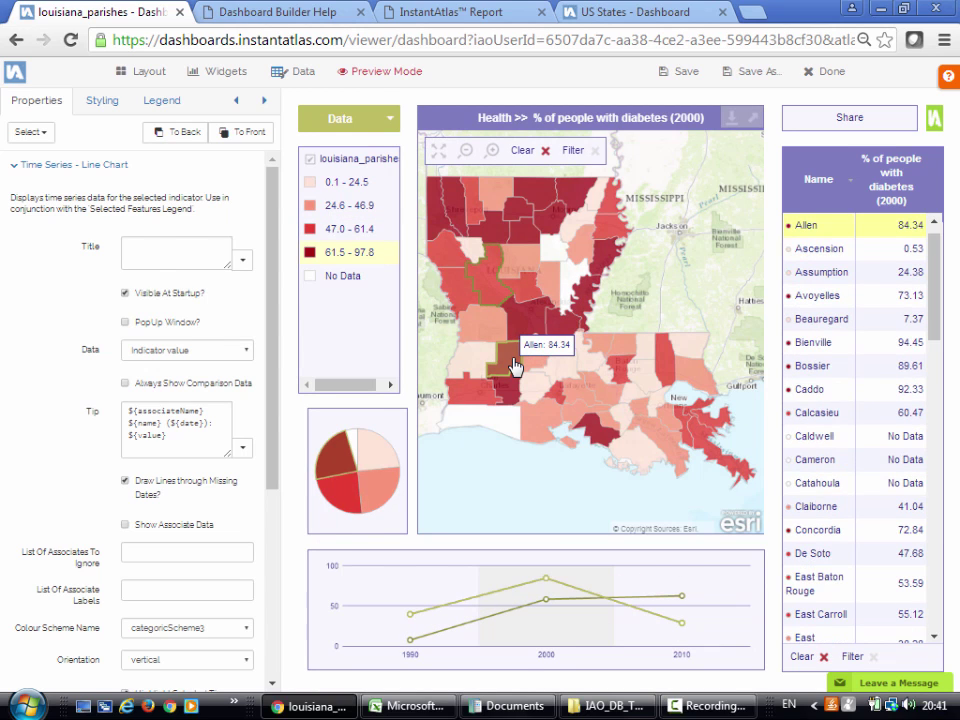
click(513, 342)
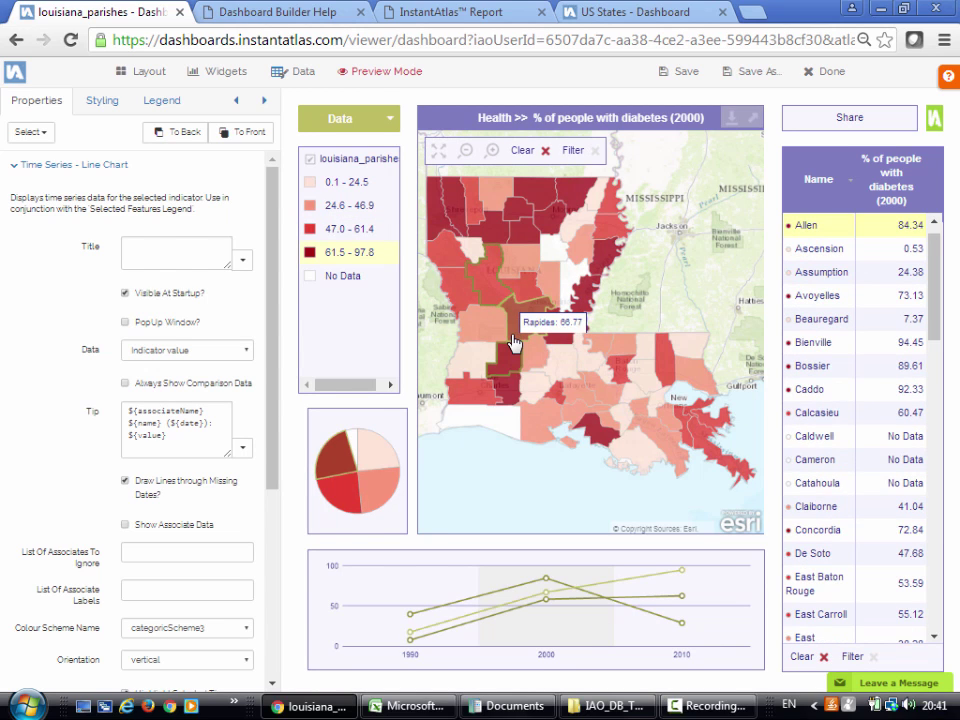
click(513, 342)
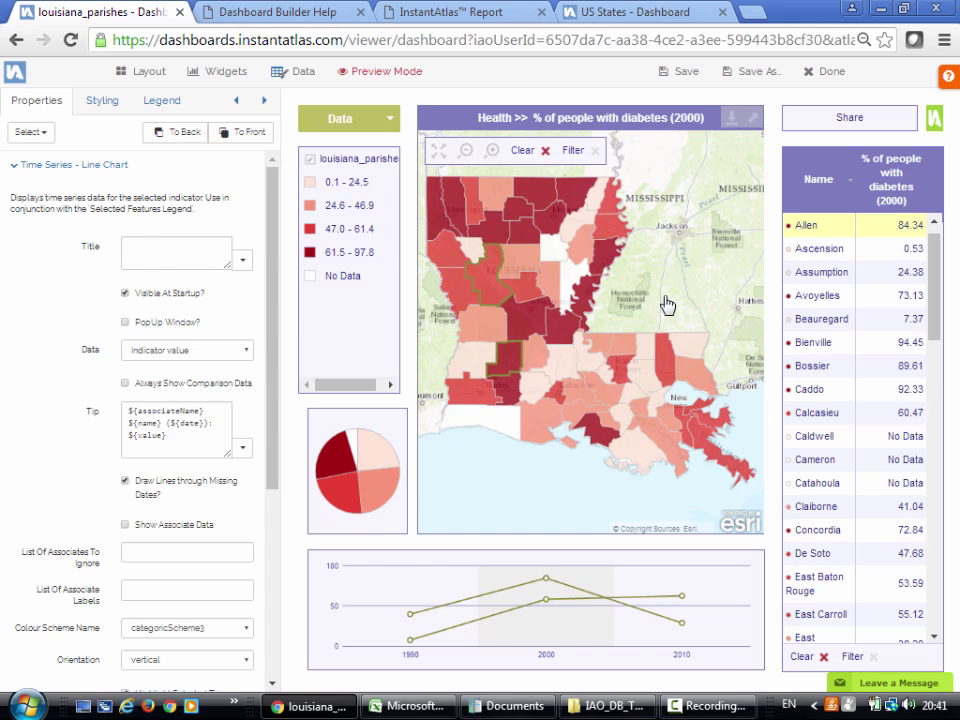
- Save the louisiana_parishes dashboard and return to the Dashboard Builder home page
click(686, 76)
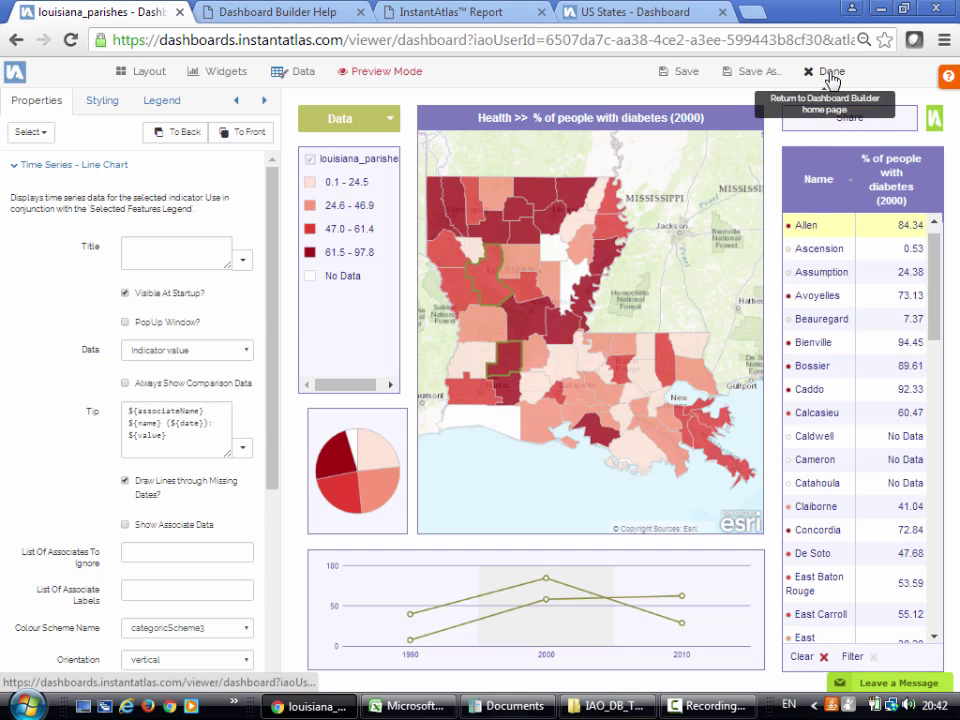
click(830, 78)
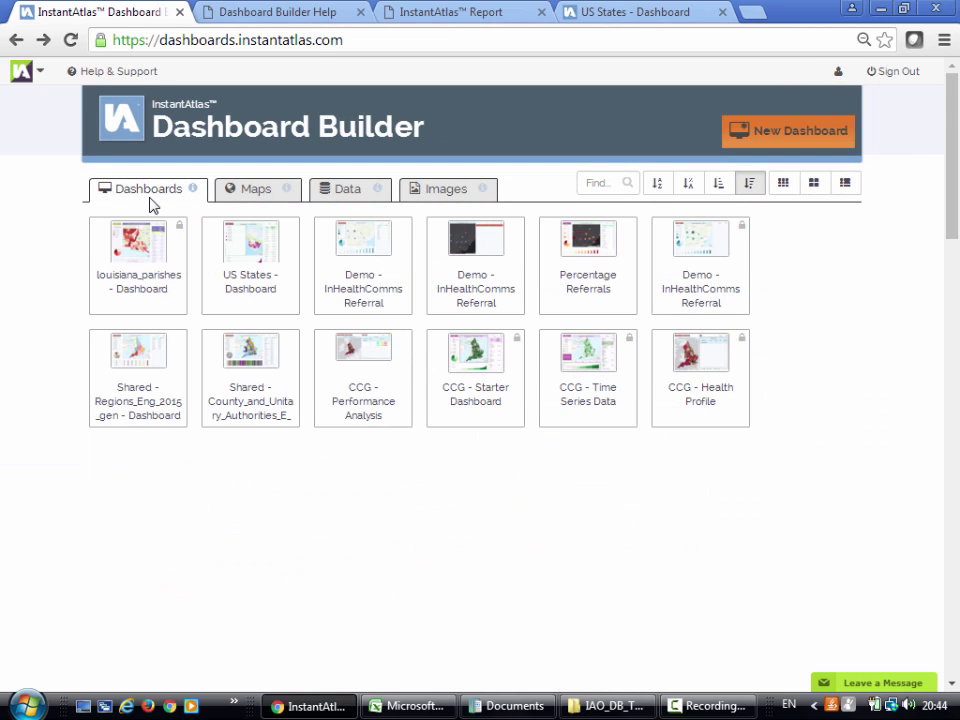
- Set the sharing property of the louisiana_parishes dashboard to Shared and apply it
mouse_move(143, 269)
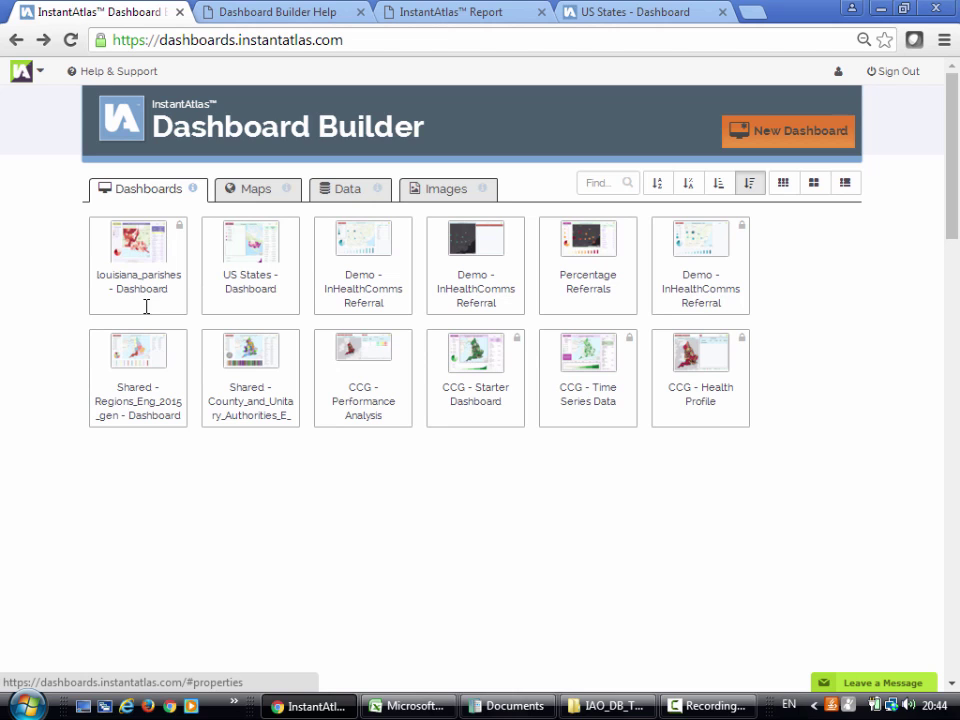
click(147, 307)
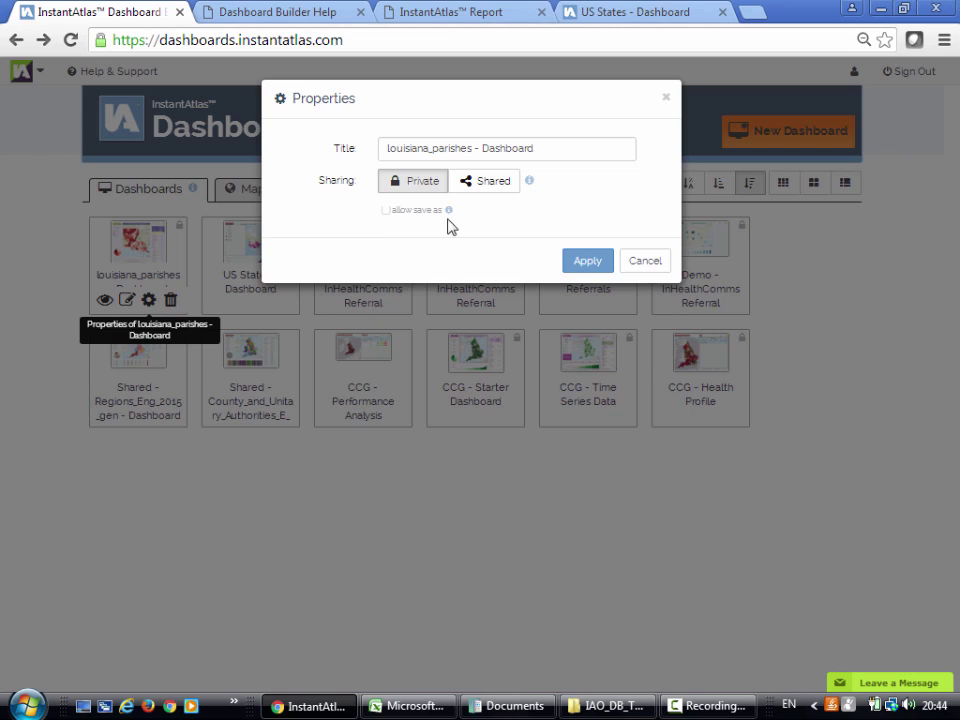
click(492, 194)
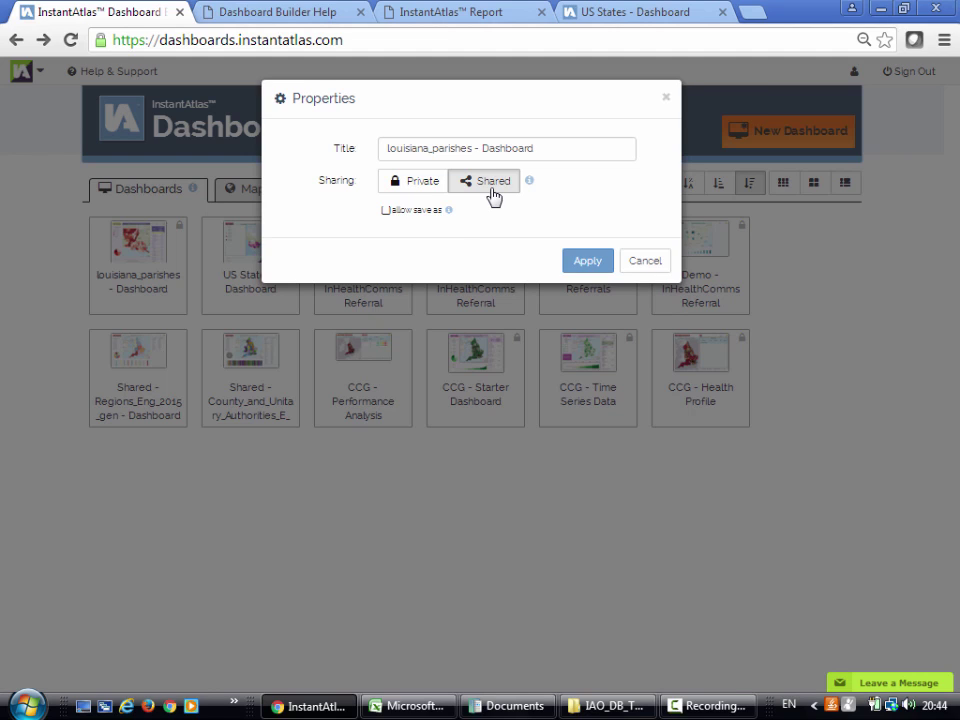
click(403, 221)
click(584, 261)
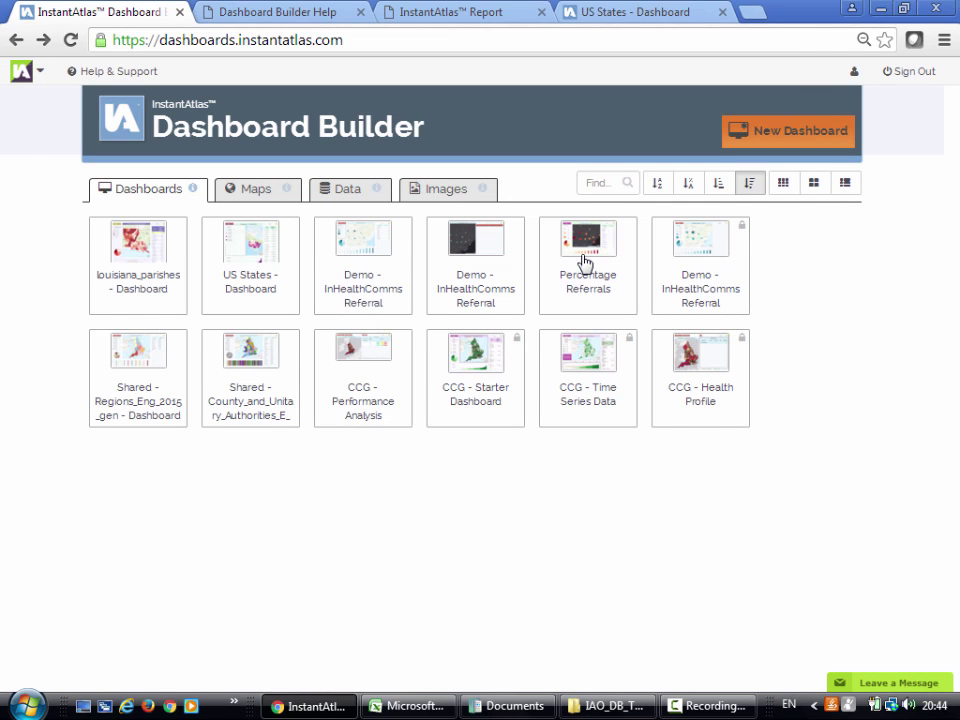
- View the shared louisiana_parishes dashboard as a published report and select its full web address
mouse_move(150, 265)
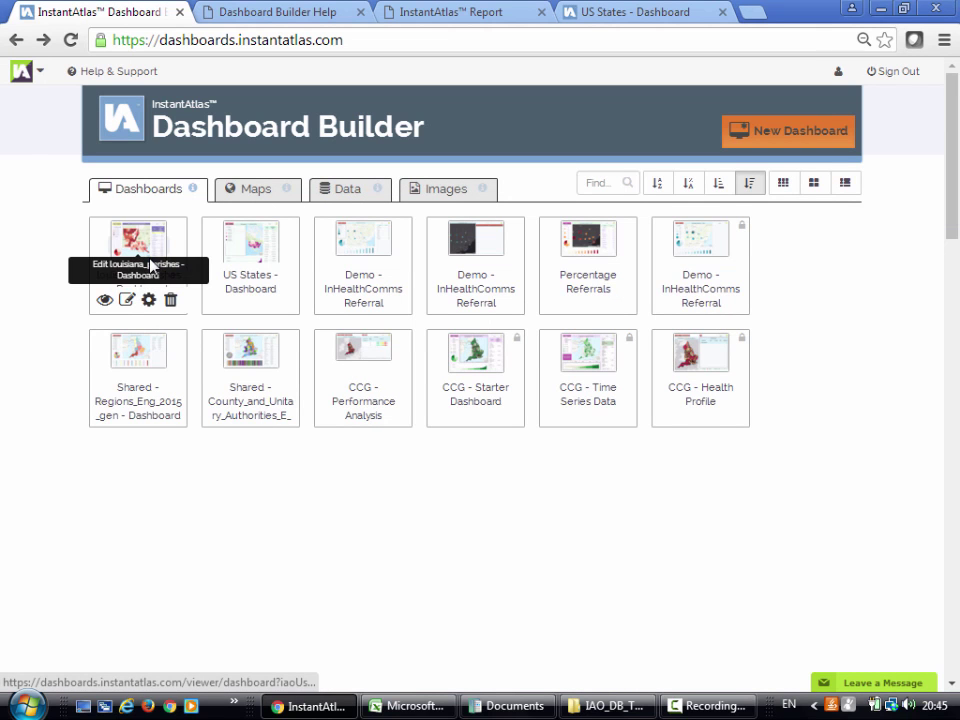
click(105, 300)
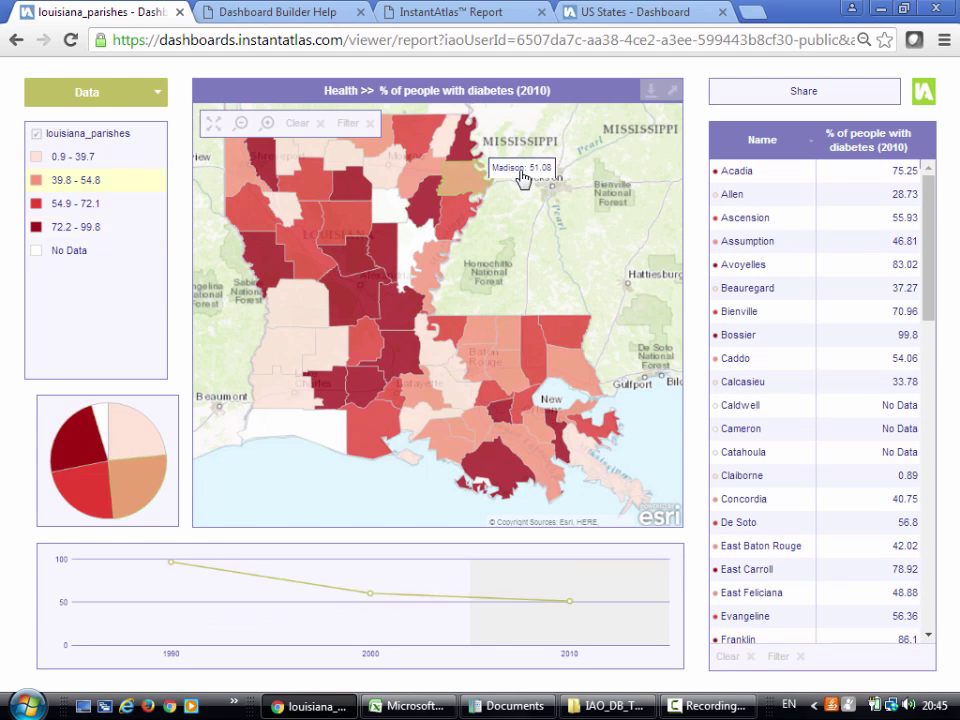
click(511, 40)
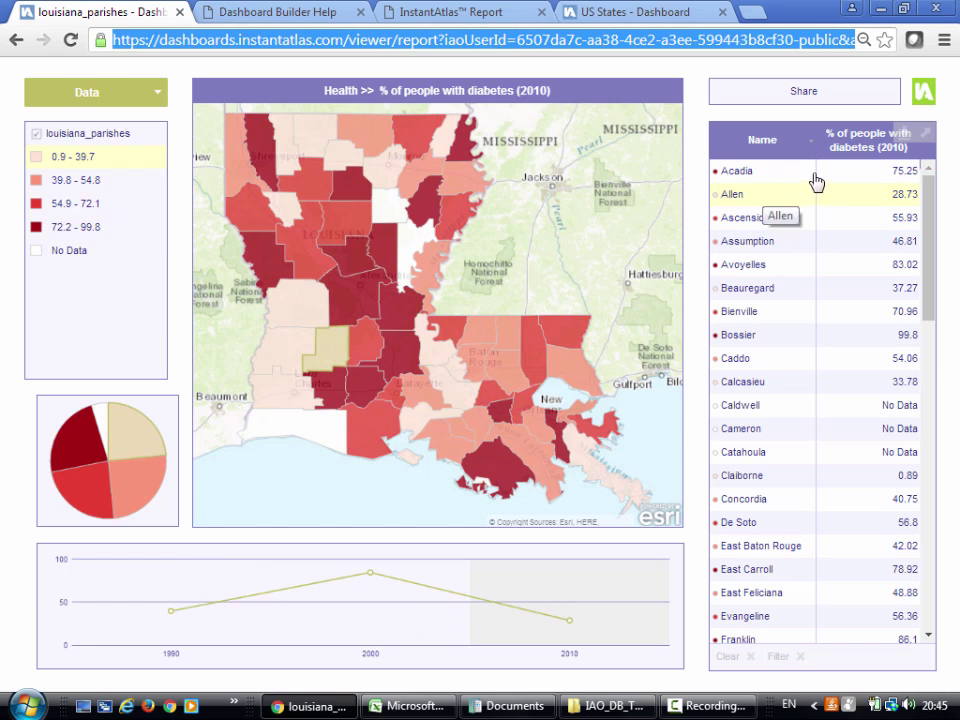
- Show the report's sharing options, select the email link and the HTML embed code in turn, and close the options
click(797, 101)
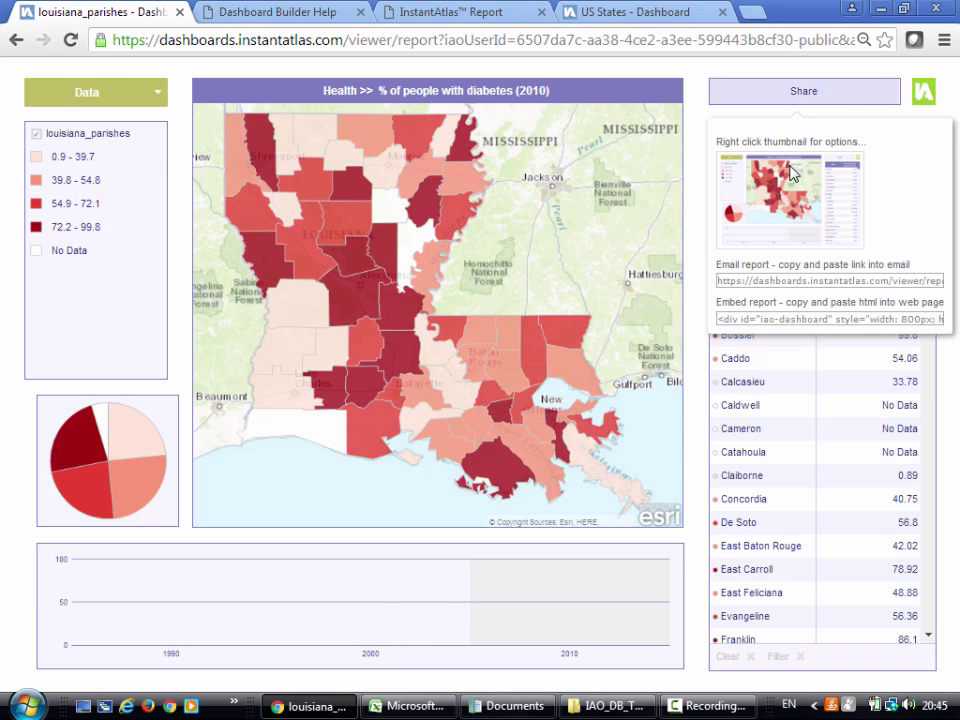
click(802, 281)
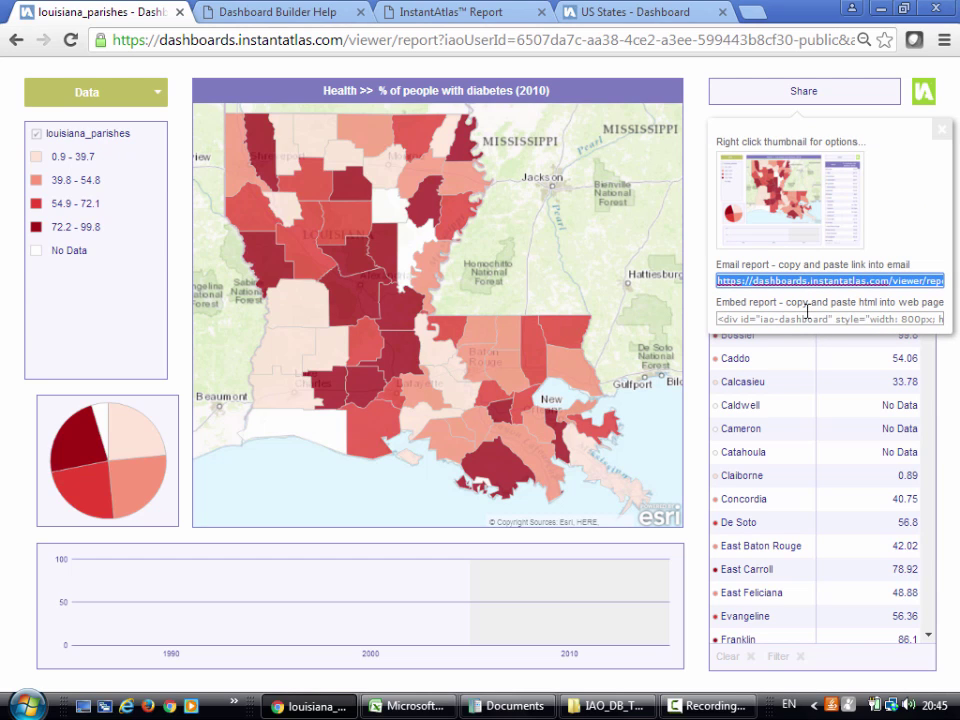
click(812, 322)
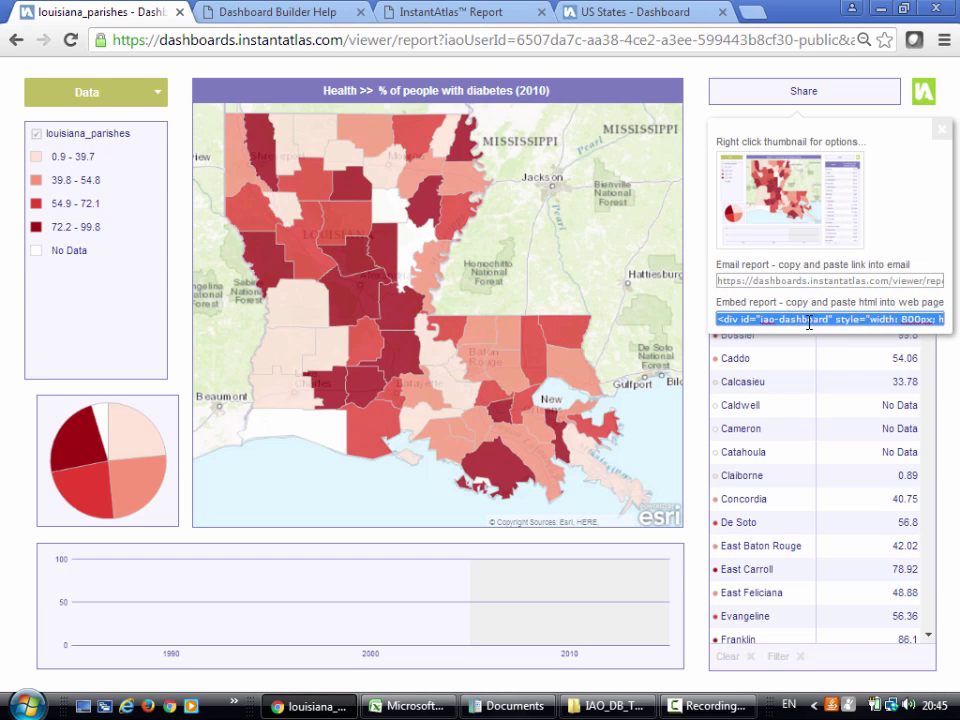
click(537, 322)
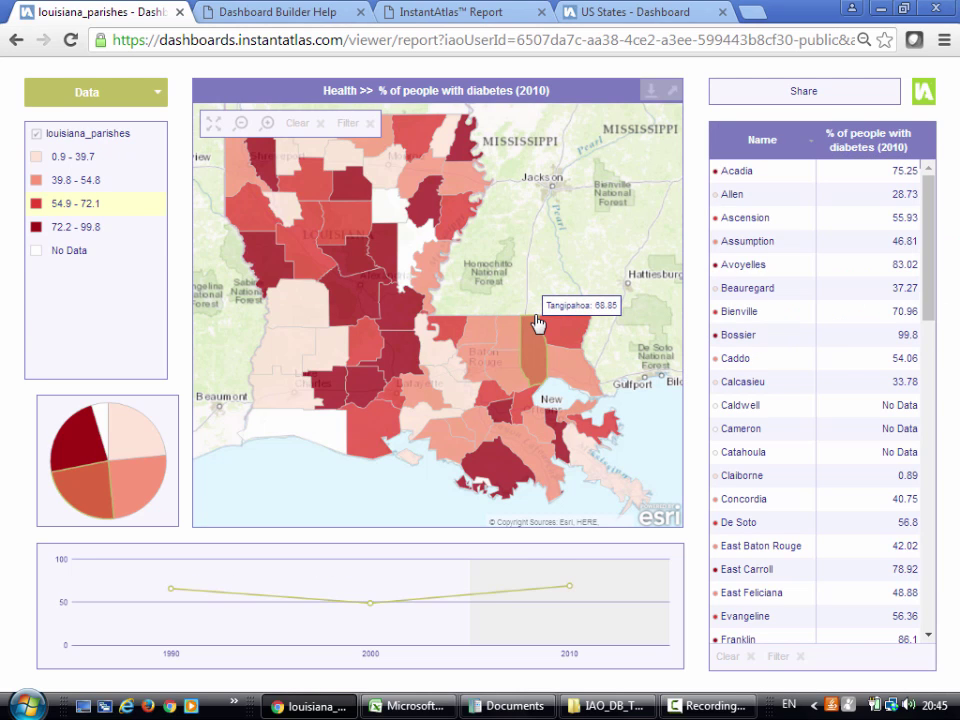